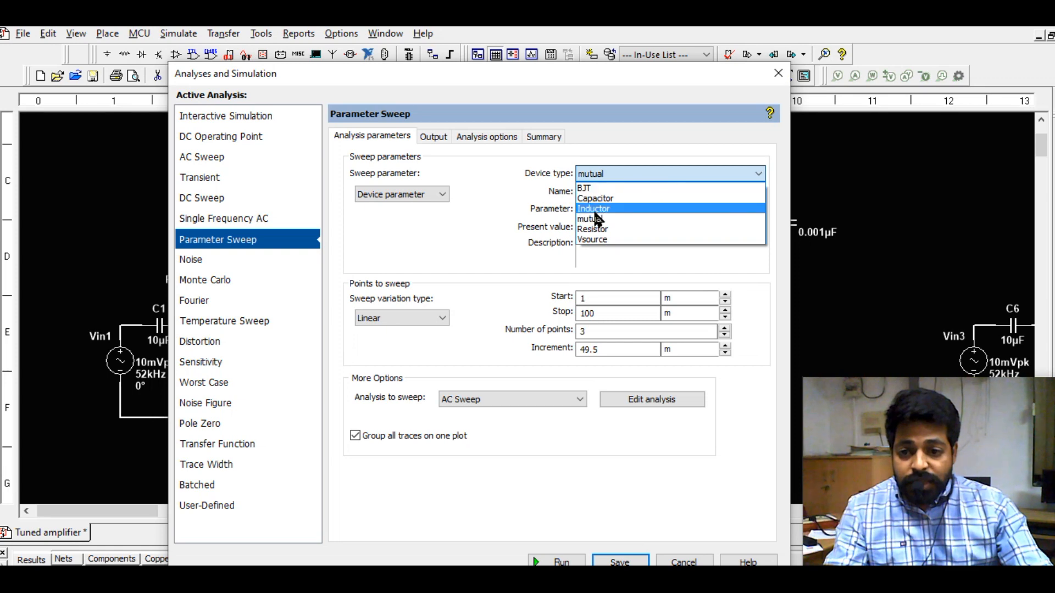
- Set the parameter sweep to vary the inductance of inductor L1
click(595, 212)
drag(518, 75, 555, 329)
drag(405, 330, 287, 113)
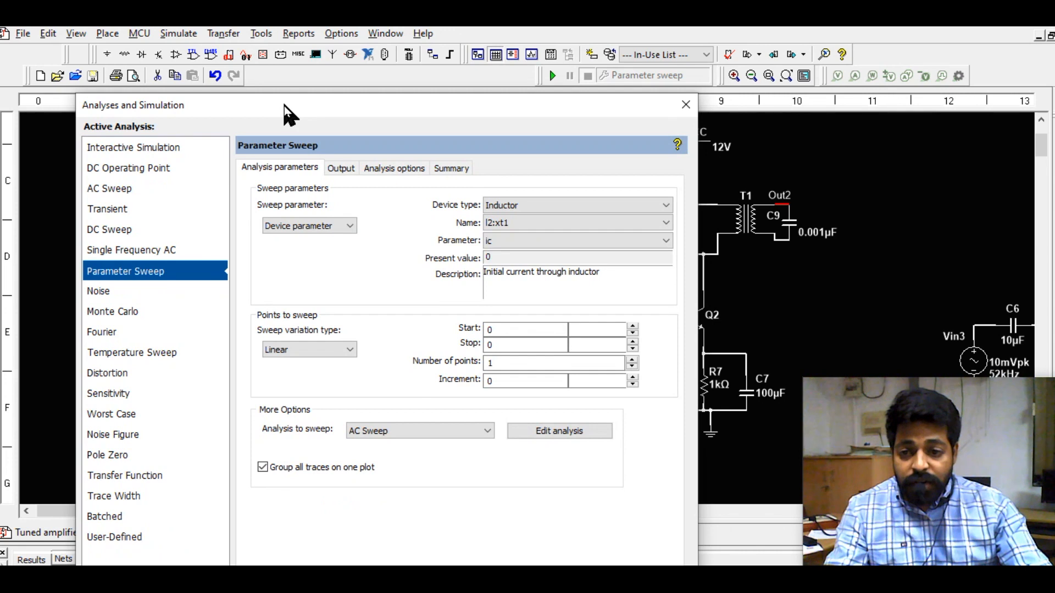
click(507, 225)
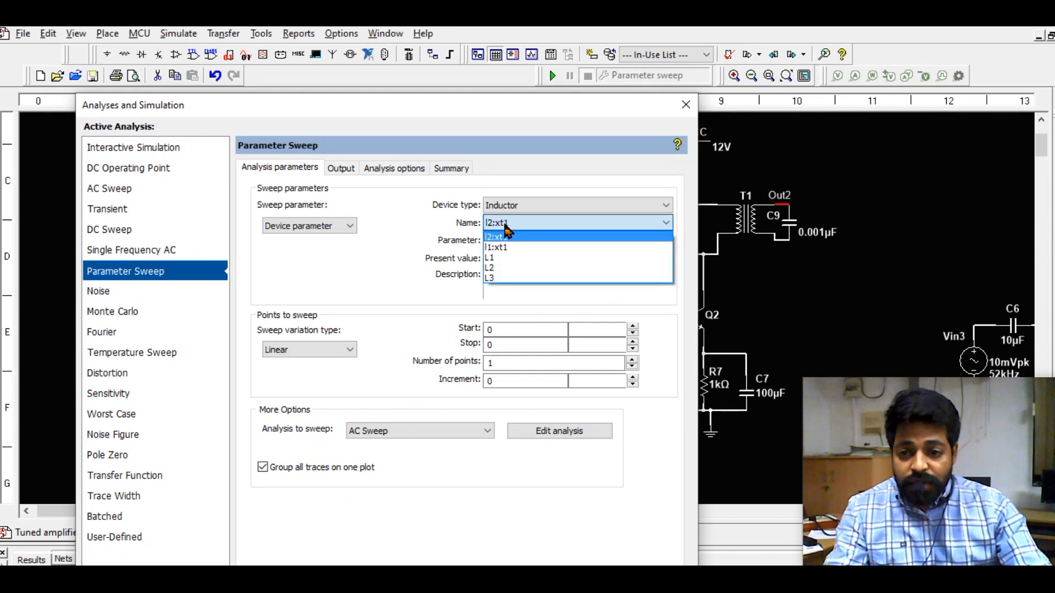
click(504, 256)
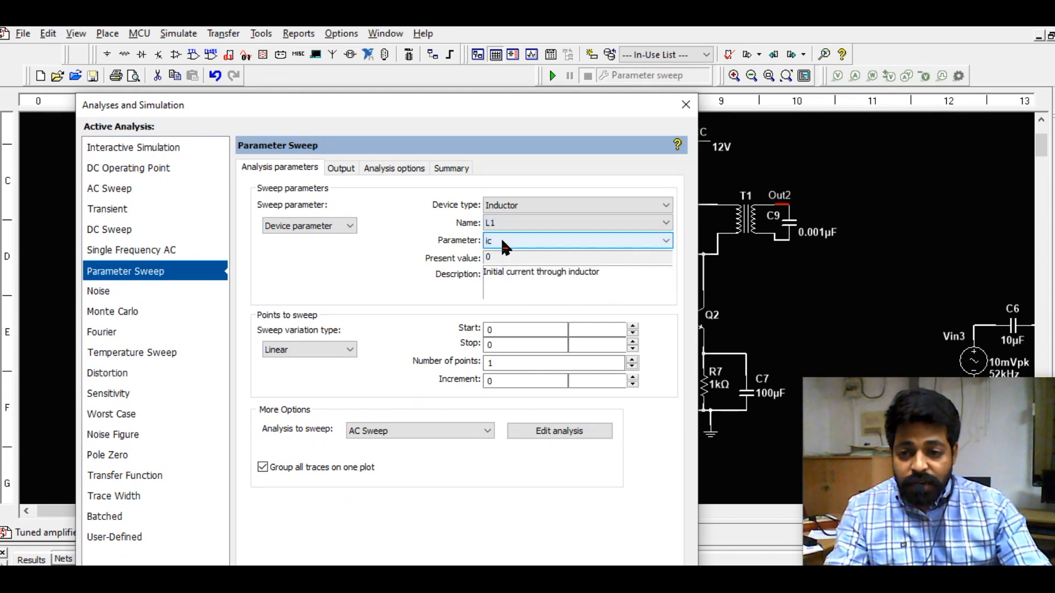
click(502, 242)
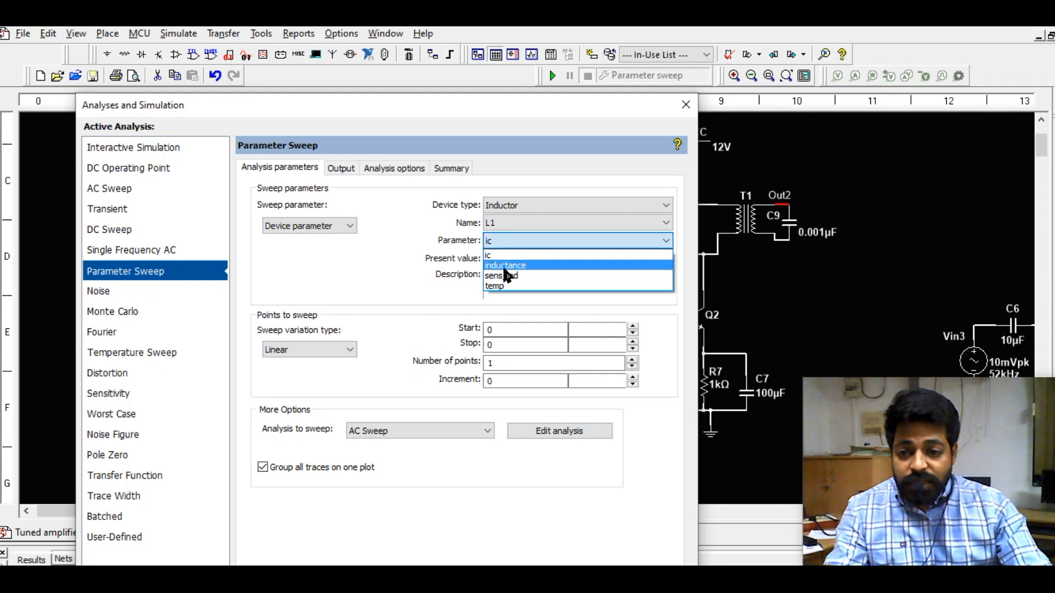
click(506, 265)
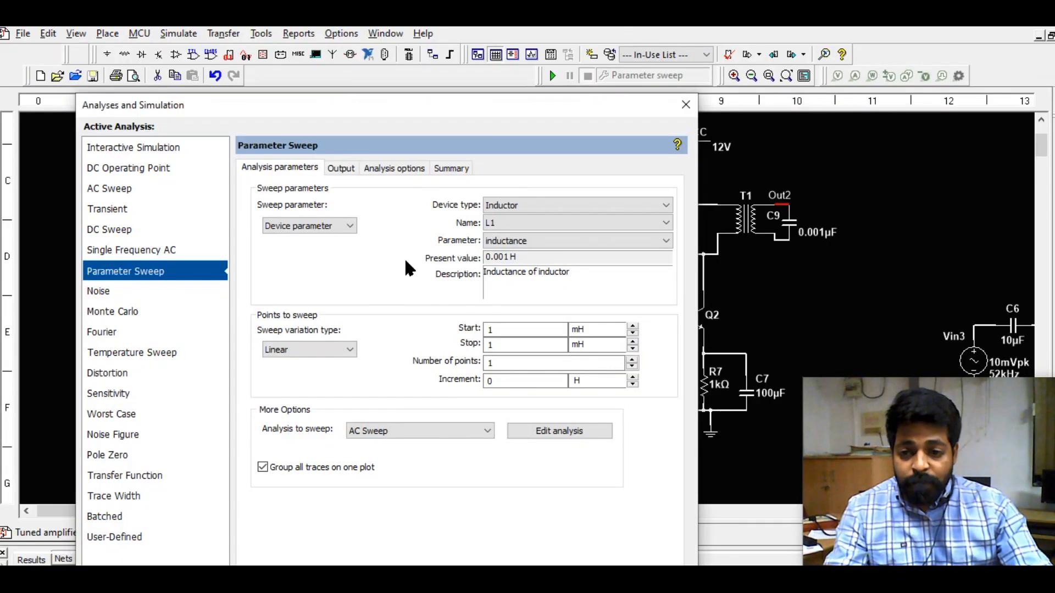
- Set the sweep's stop value to 5 mH with a 2 mH increment and 3 points, using AC Sweep as the swept analysis
click(517, 343)
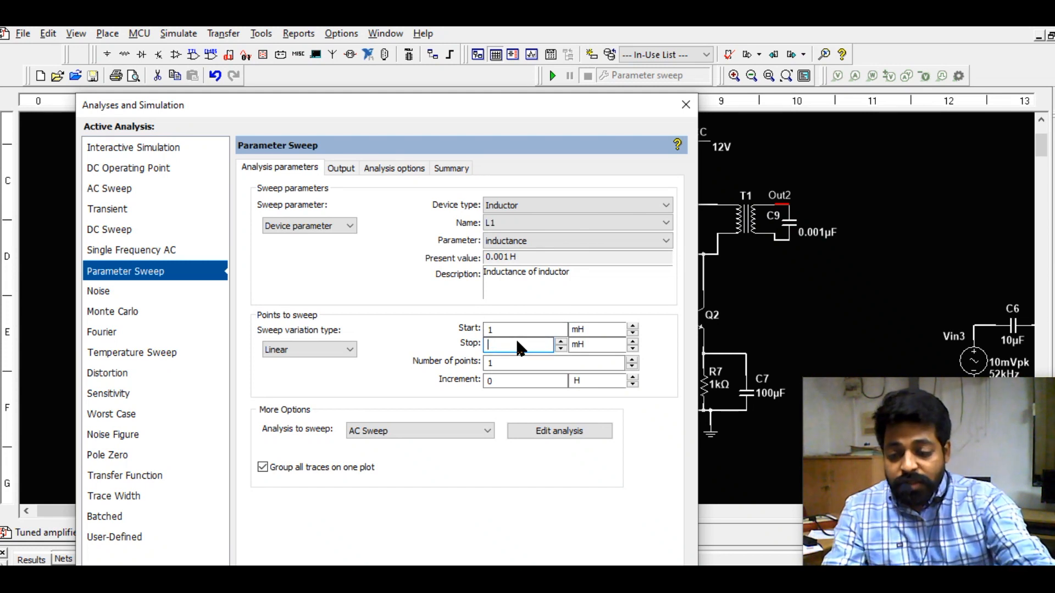
text(5)
key(Tab)
text(2)
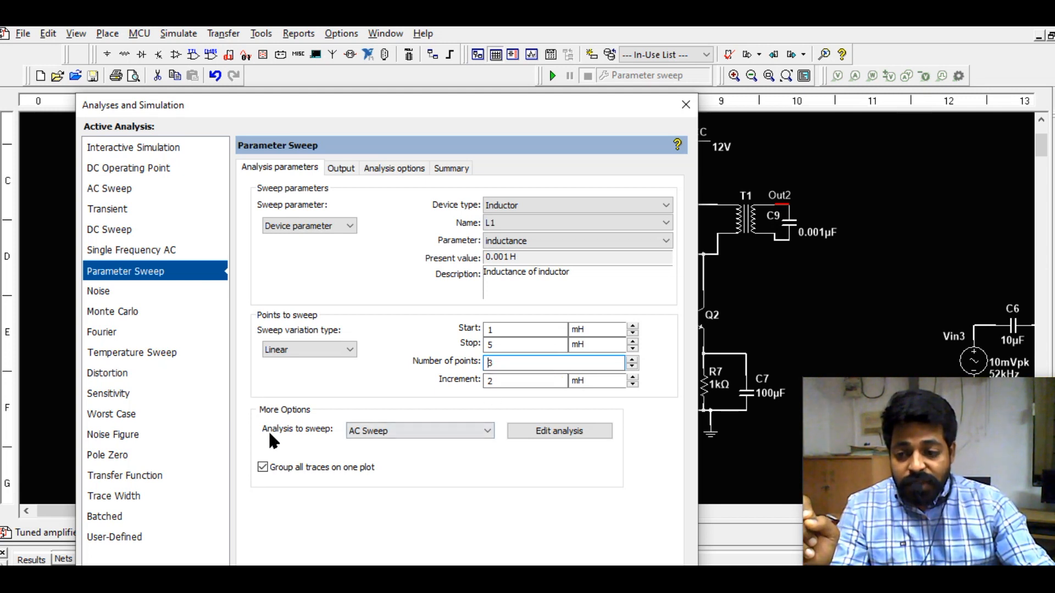
click(401, 437)
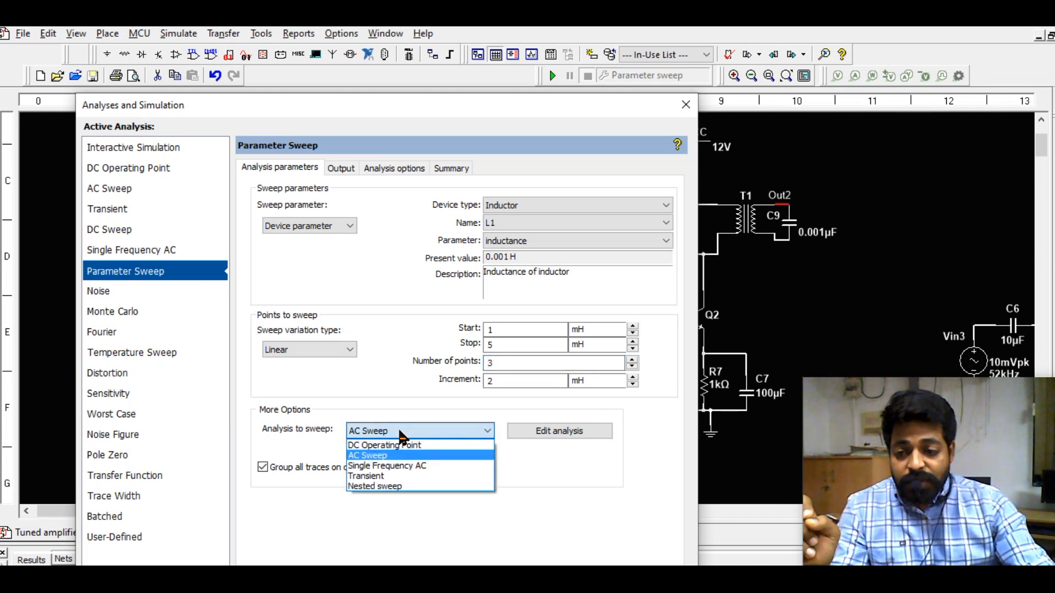
click(373, 456)
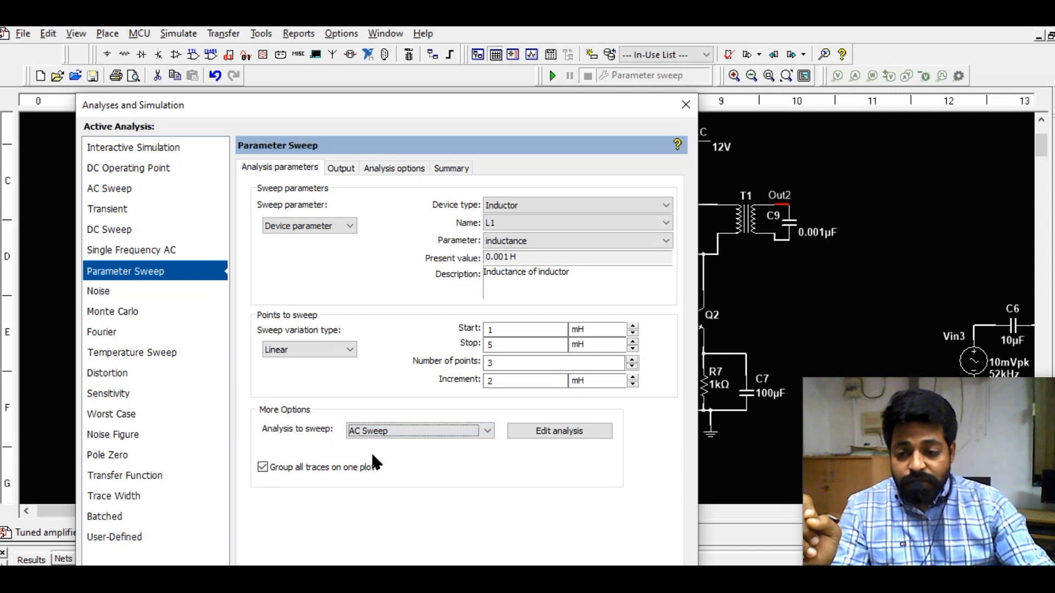
- Replace V(out2) with V(out1) as the output variable selected for the parameter sweep
click(341, 169)
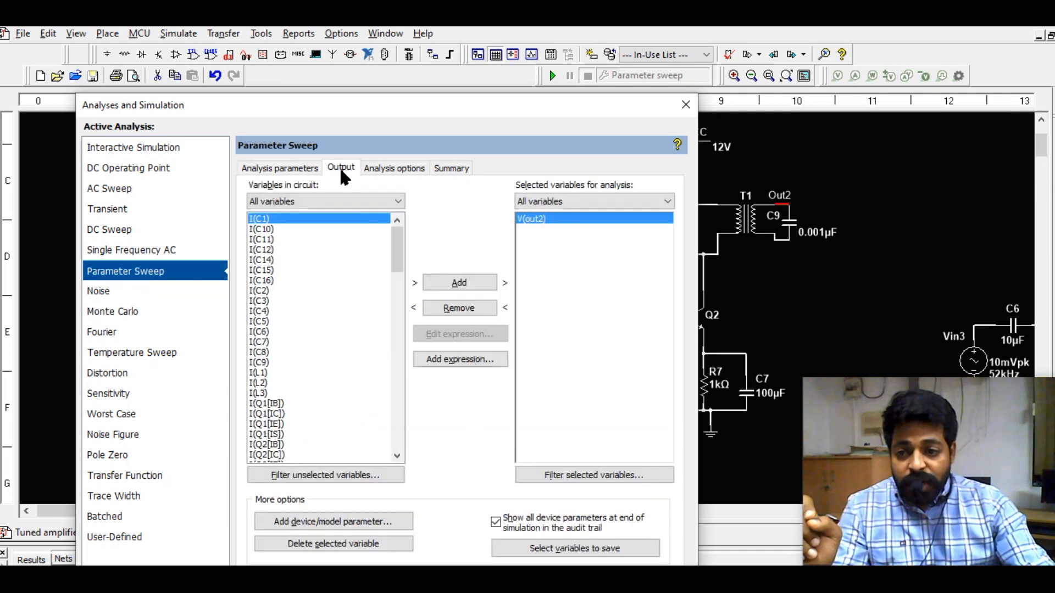
drag(396, 245, 394, 431)
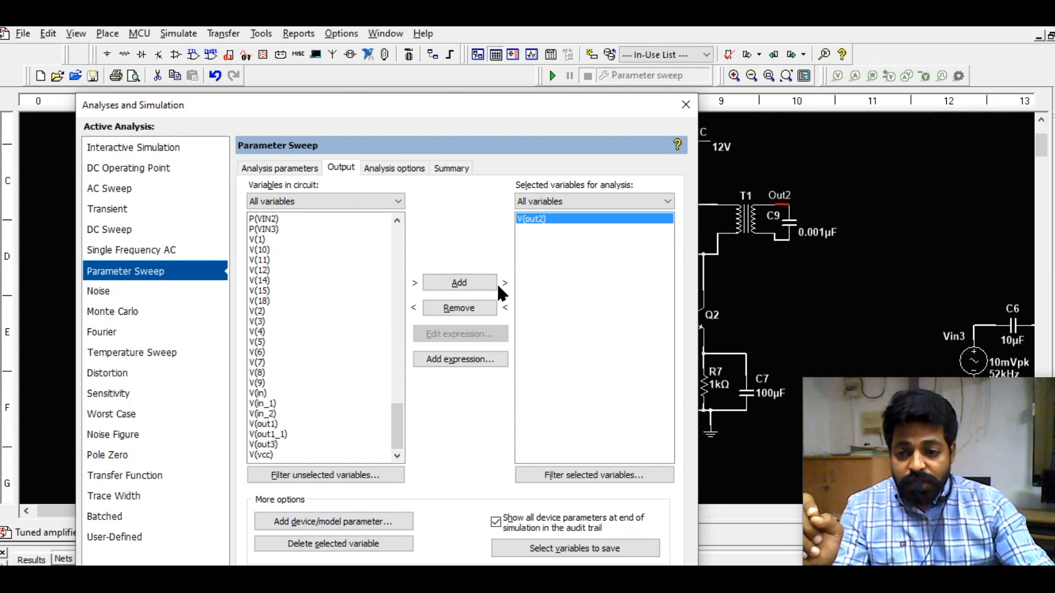
click(470, 309)
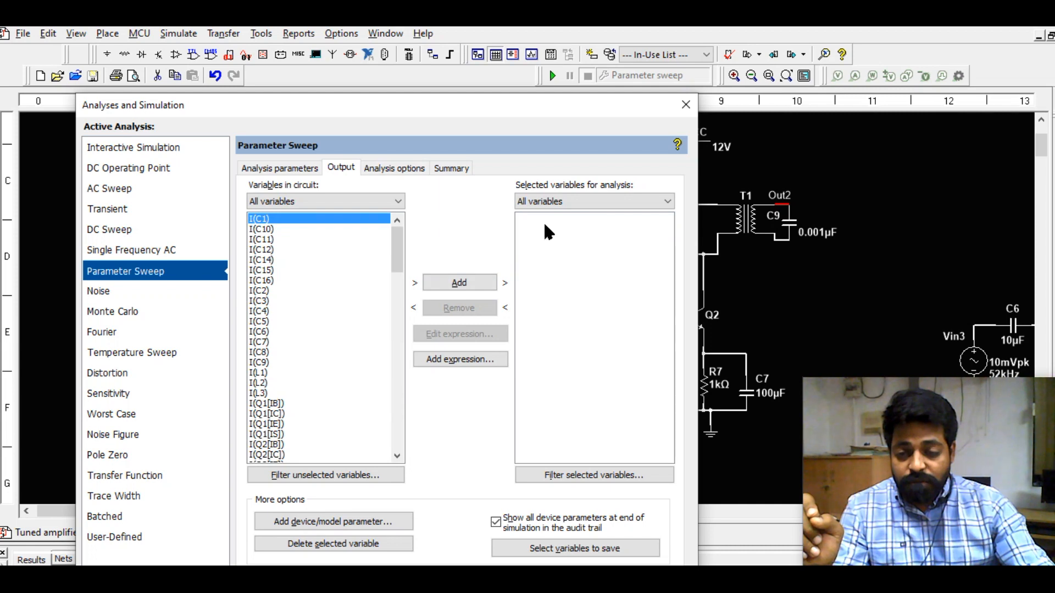
drag(475, 110, 697, 391)
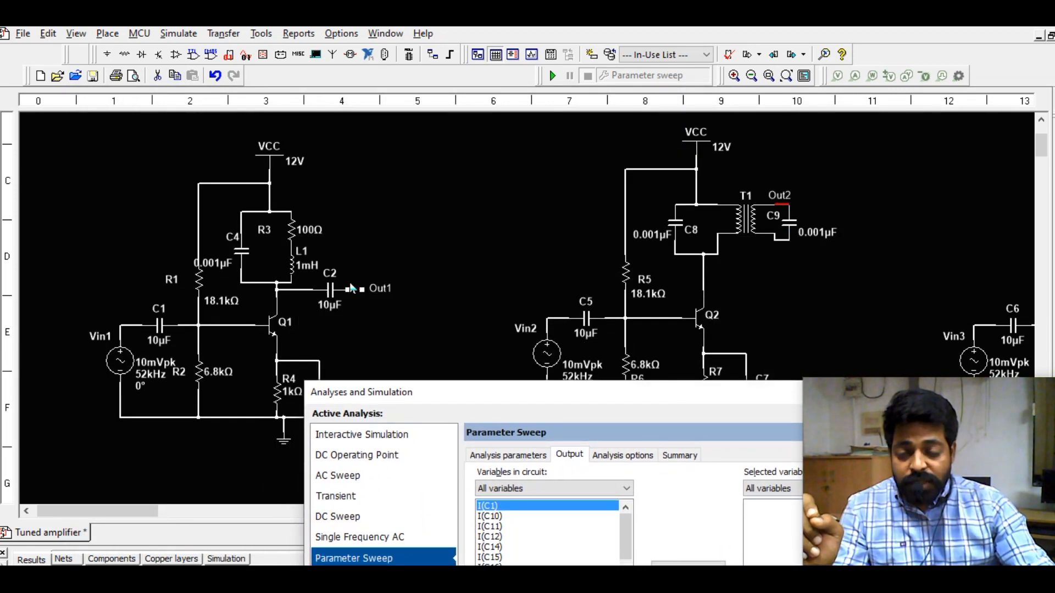
drag(453, 394, 356, 122)
drag(529, 260, 525, 468)
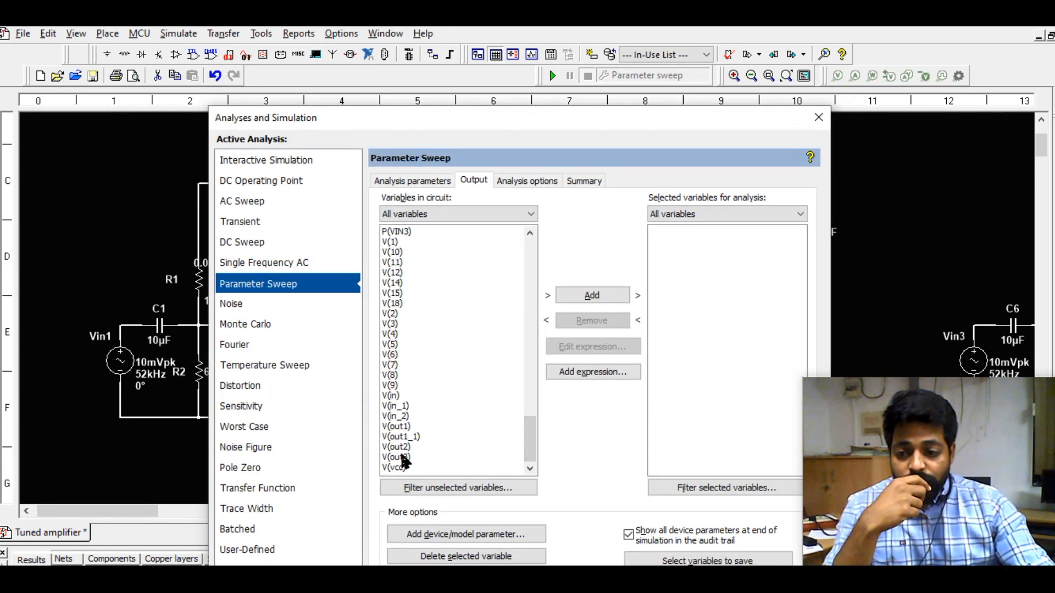
click(399, 427)
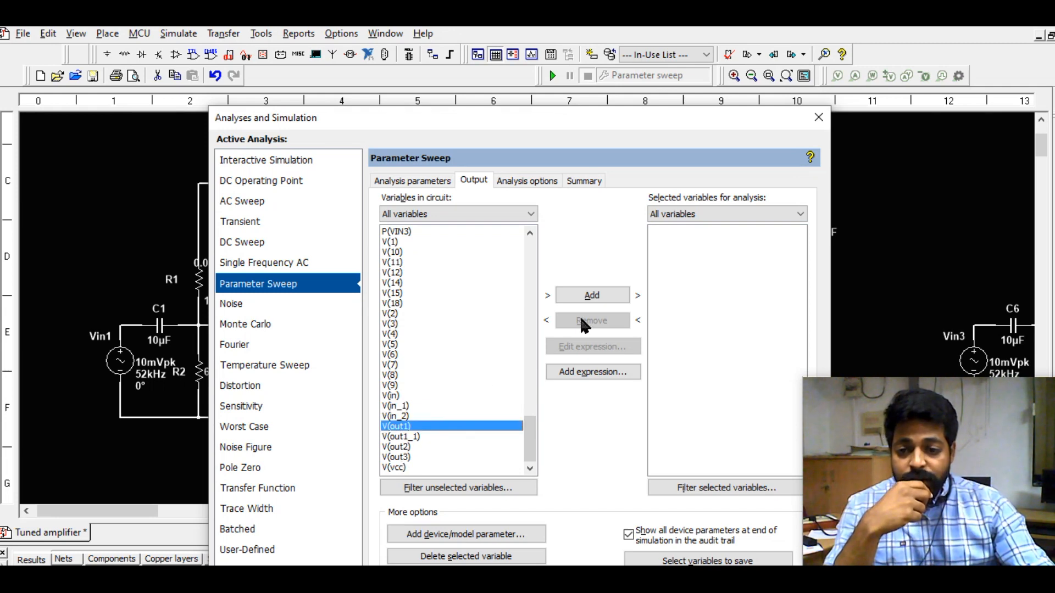
click(591, 298)
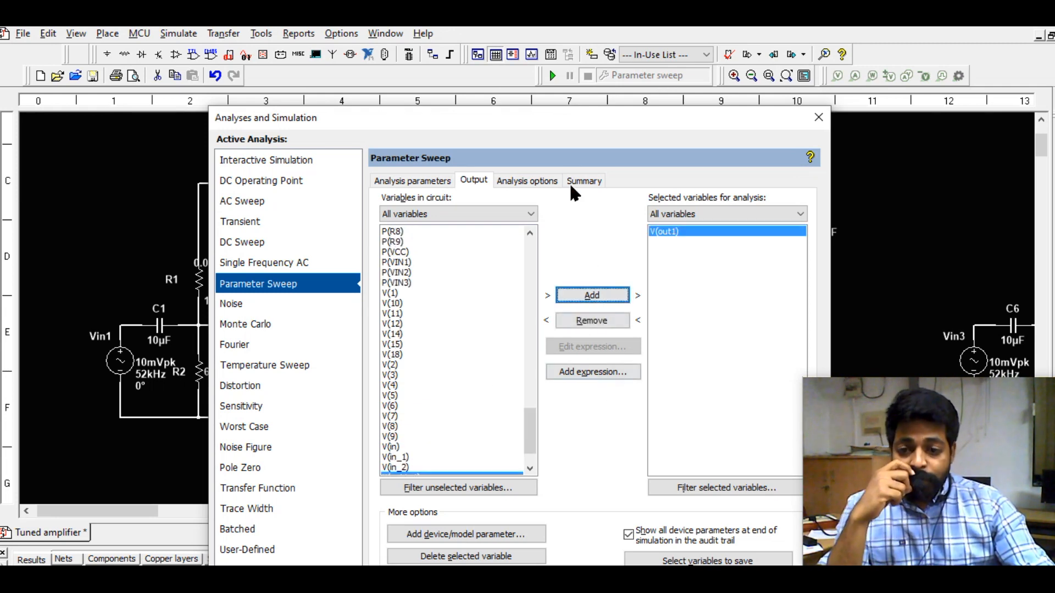
- Run the parameter sweep and delete the phase graph from its results
drag(564, 122, 493, 37)
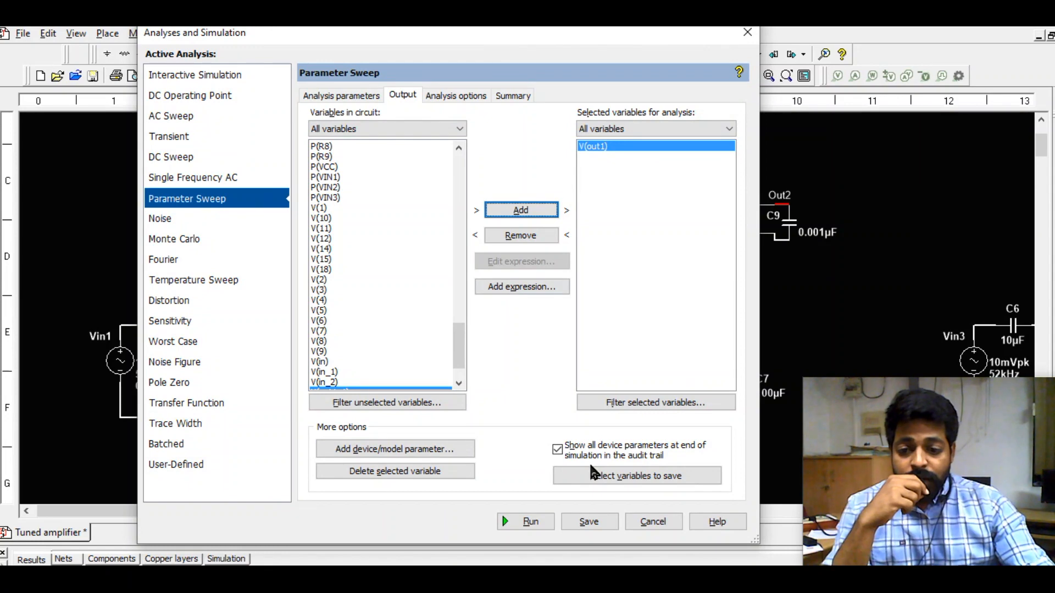
click(527, 521)
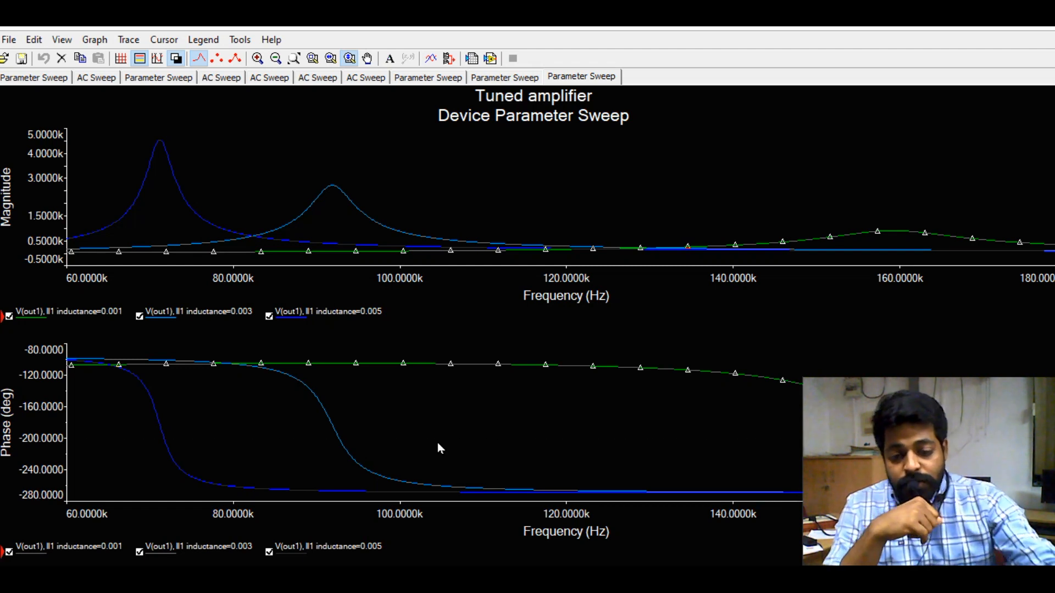
key(Delete)
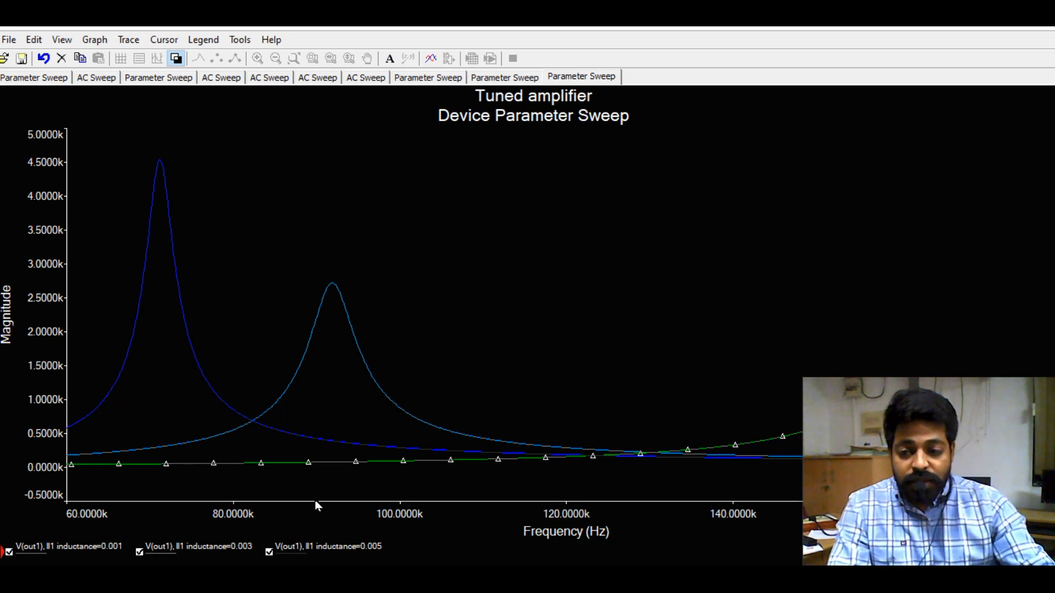
mouse_move(841, 432)
mouse_move(840, 431)
mouse_down()
mouse_move(790, 212)
mouse_move(809, 175)
mouse_up()
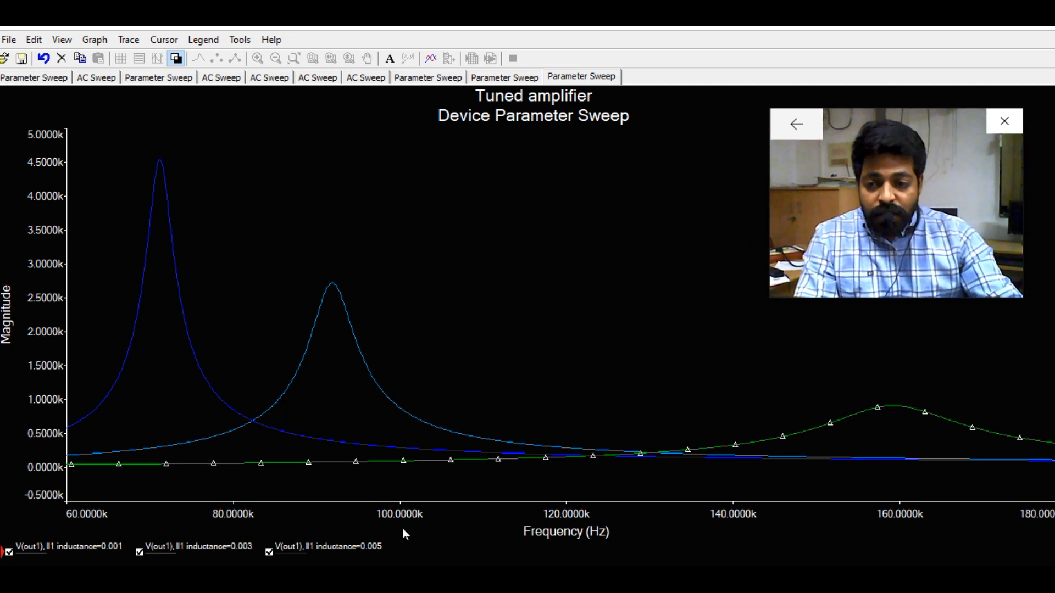
click(213, 232)
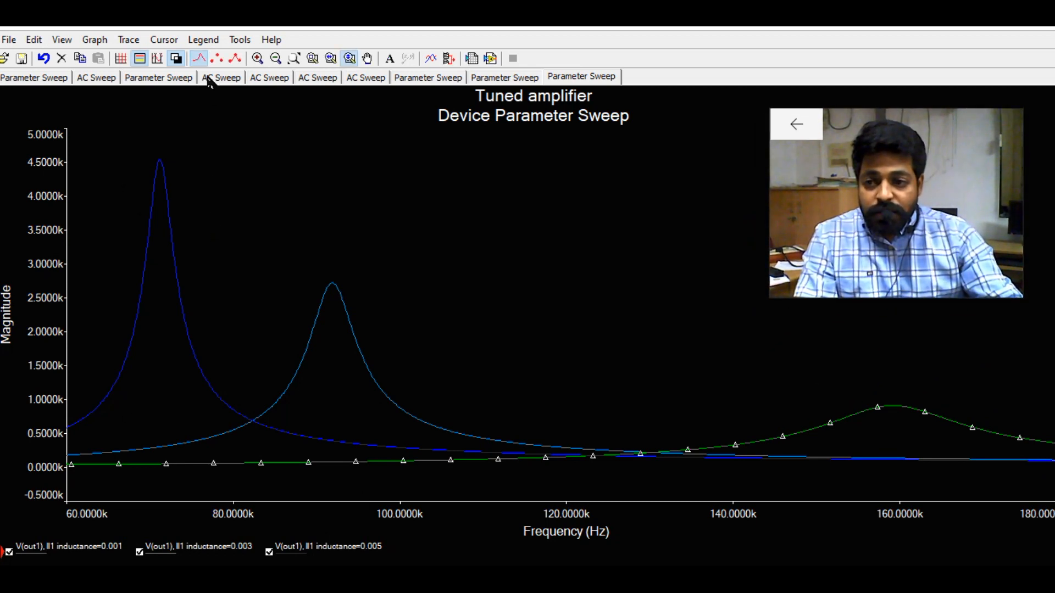
- Show the graph cursors and place cursor 1 on the peak of the 0.001 H trace to measure its resonant frequency
click(158, 58)
mouse_move(68, 127)
mouse_down()
mouse_move(845, 329)
mouse_move(918, 365)
mouse_move(896, 417)
mouse_up()
drag(437, 399, 438, 304)
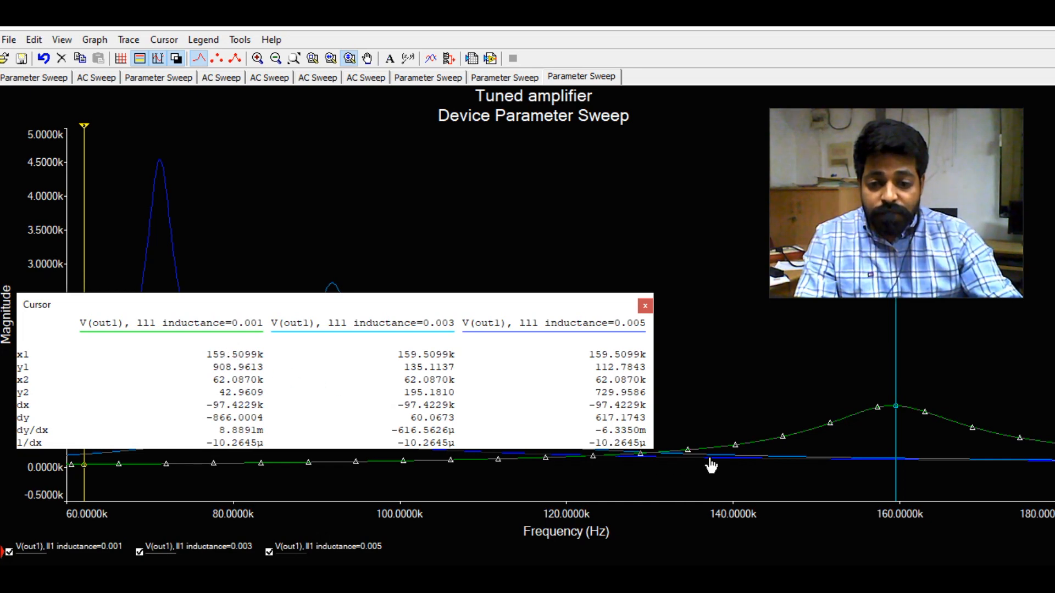
- Switch to the tuned amplifier workbook in Excel and examine the calculated resonant frequencies alongside the inductance chart
key(alt+Tab)
key(alt+Tab)
key(alt+Tab)
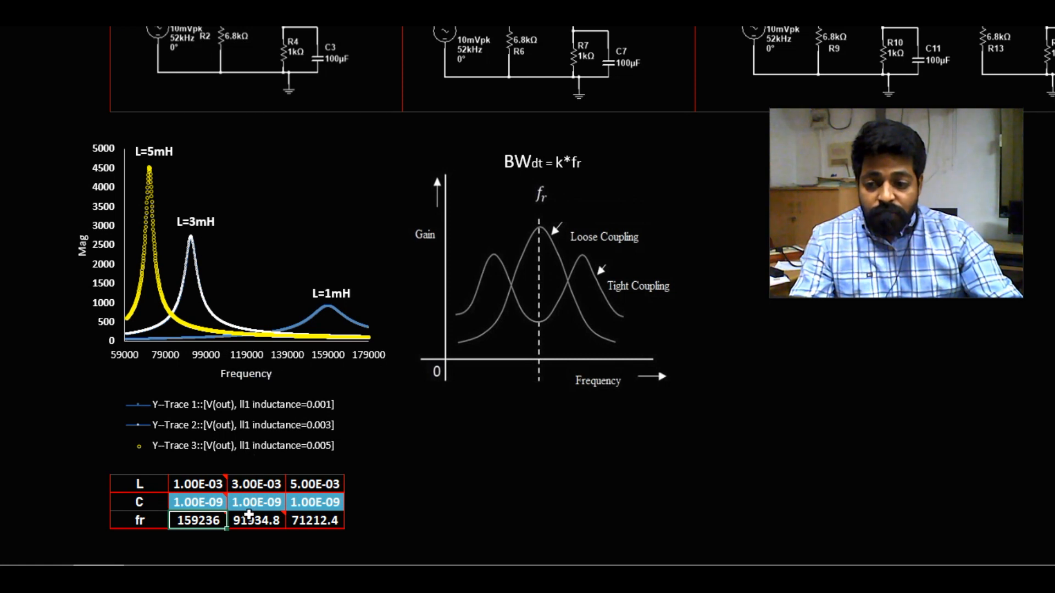
mouse_move(238, 524)
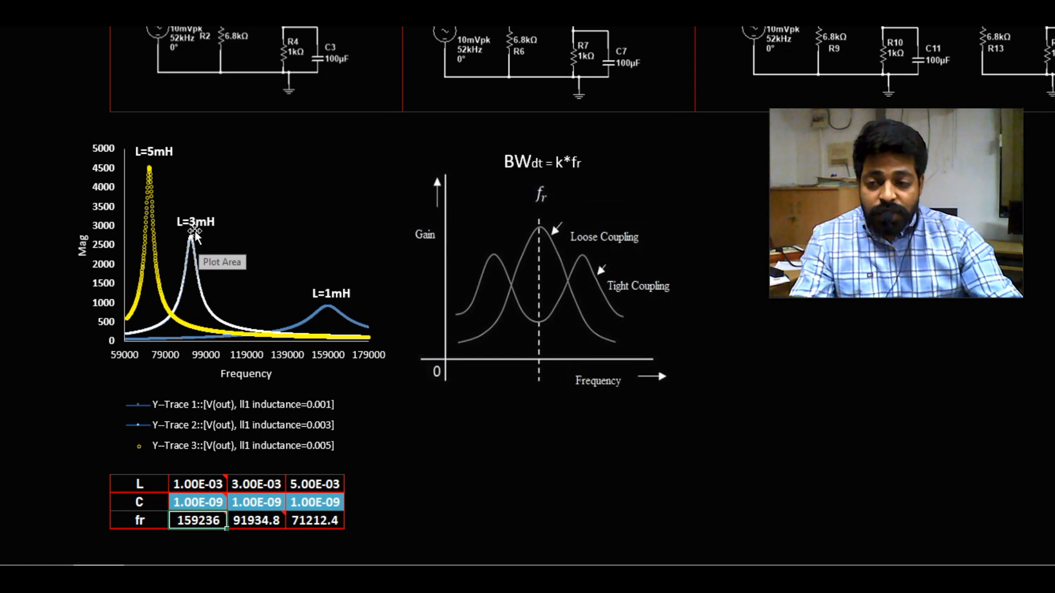
- Return to the sweep graph in Multisim and measure the peak frequencies of the 0.003 H and 0.005 H traces with cursor 1
key(alt+Tab)
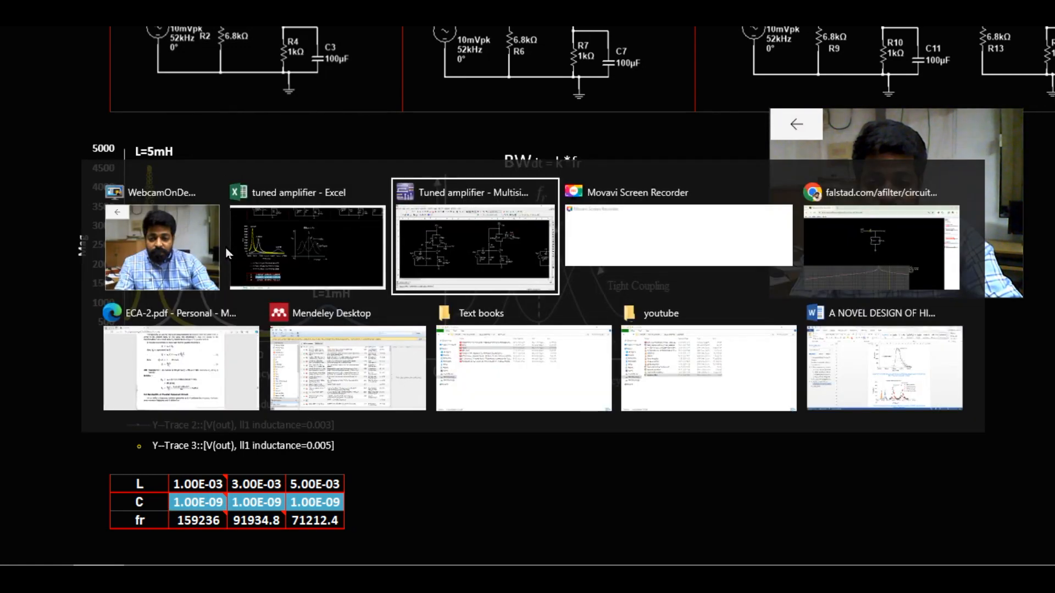
key(alt+Tab)
key(Tab)
drag(430, 313, 531, 103)
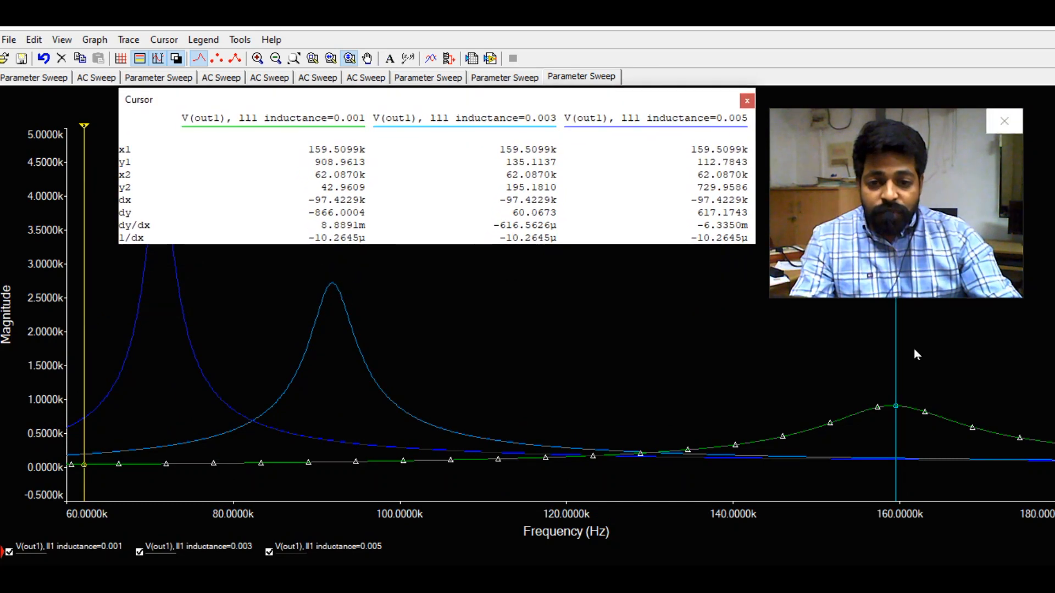
drag(898, 350, 334, 389)
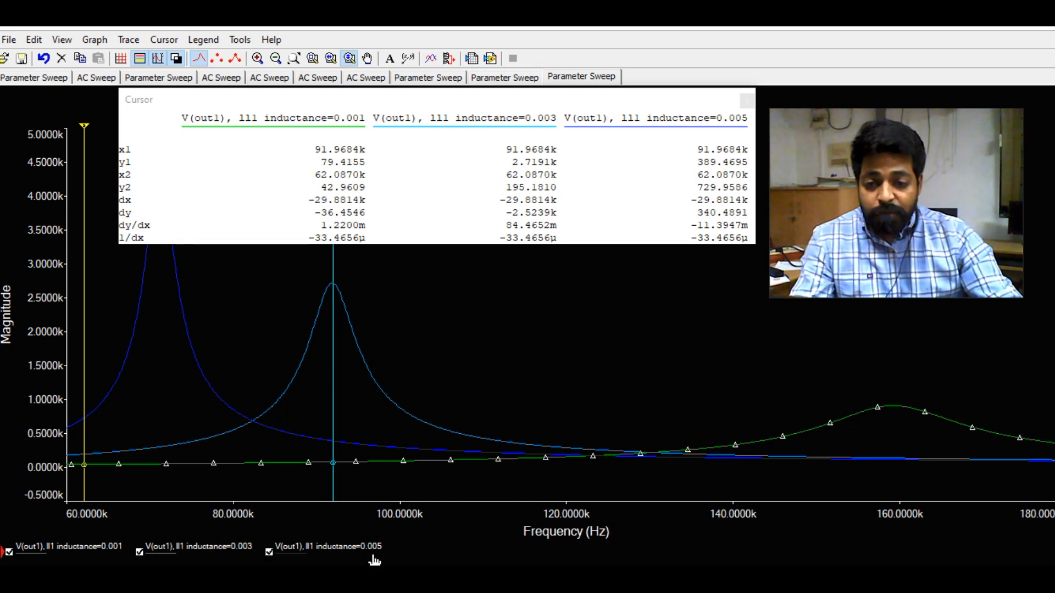
drag(334, 419, 160, 443)
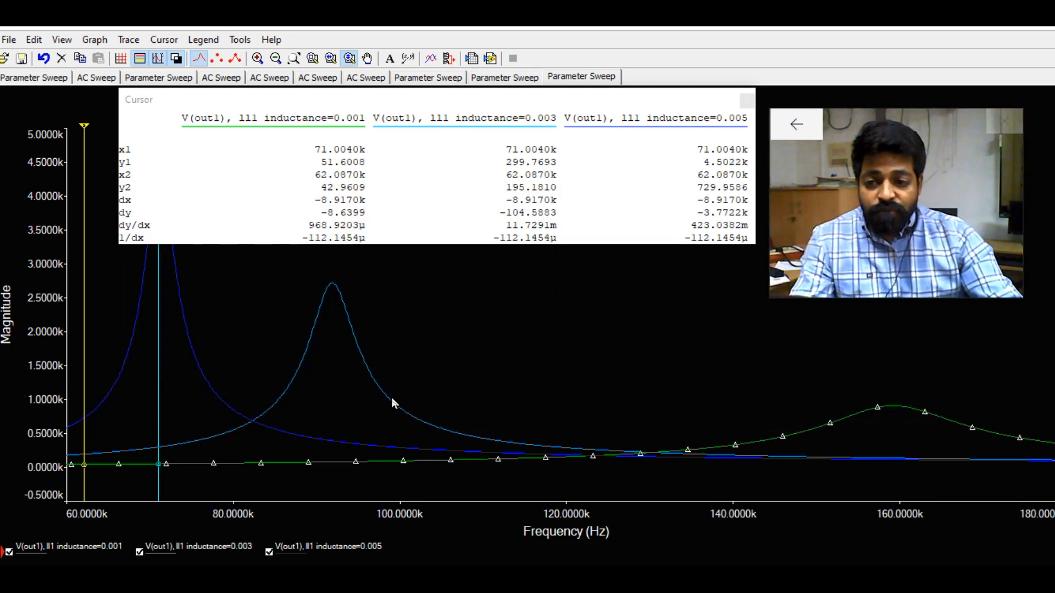
- Switch to the tuned amplifier workbook in Excel and review the amplifier circuits, the inductance response chart and the coupling curves
key(alt+Tab)
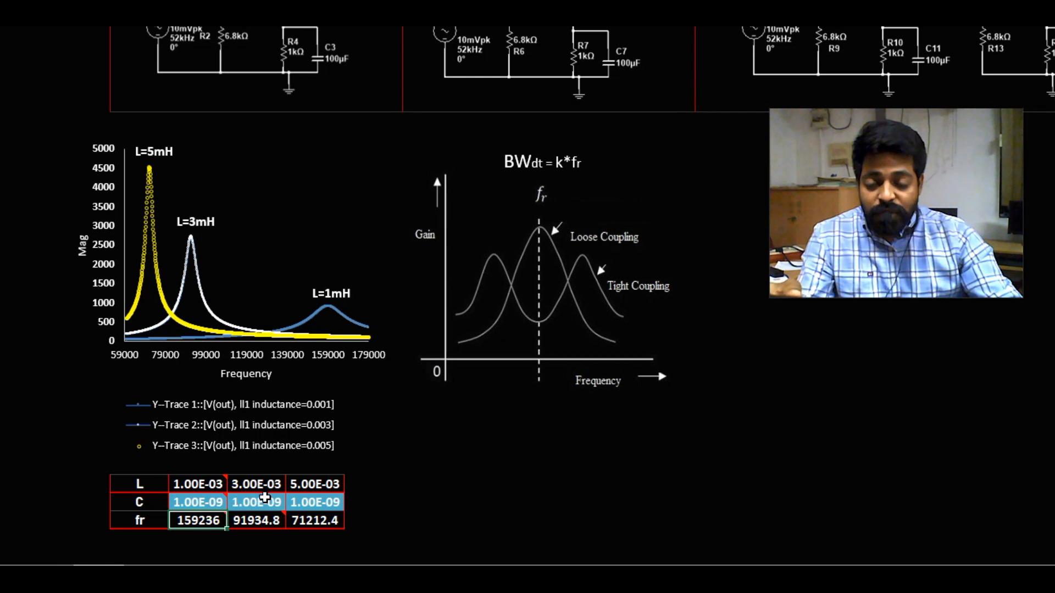
scroll(265, 498, up, 3)
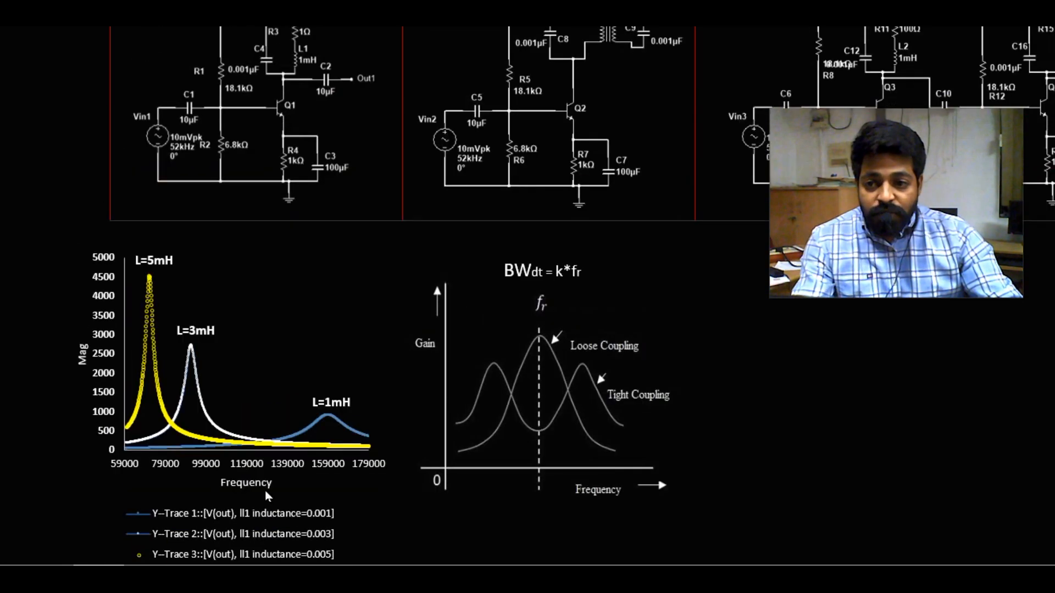
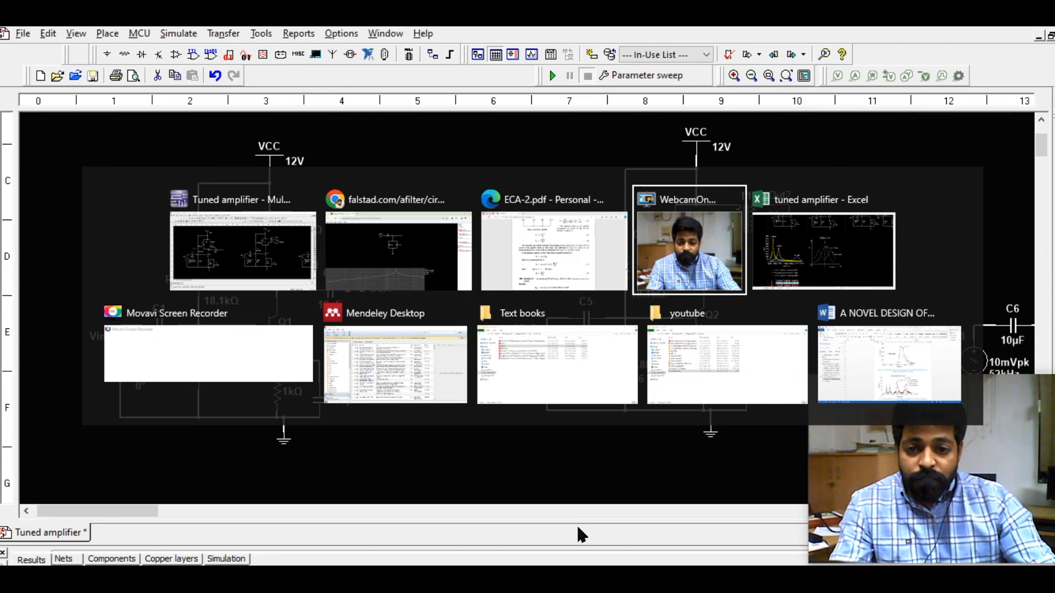
scroll(366, 292, up, 2)
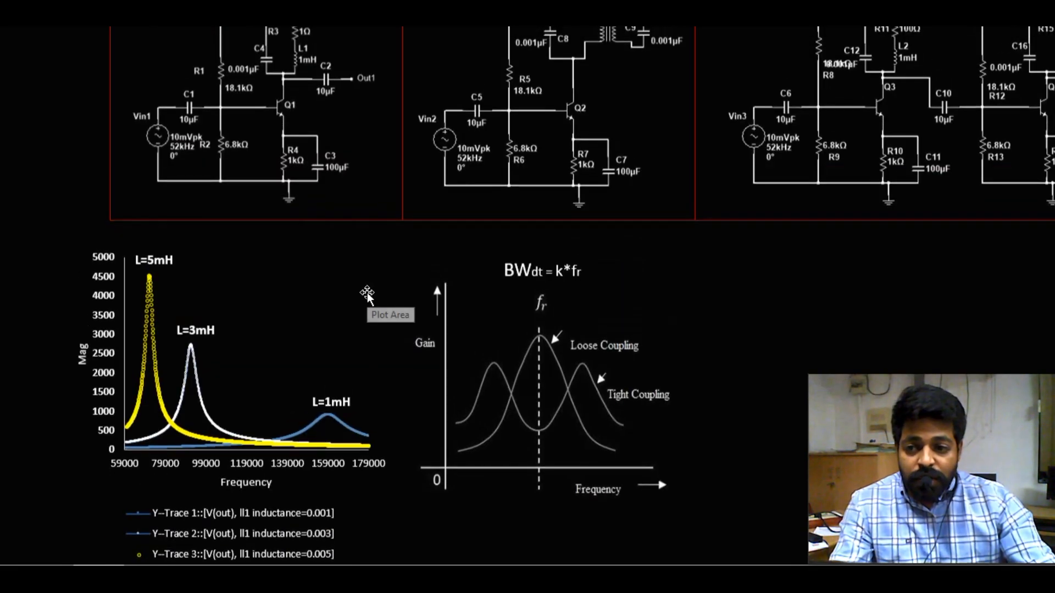
scroll(318, 82, up, 1)
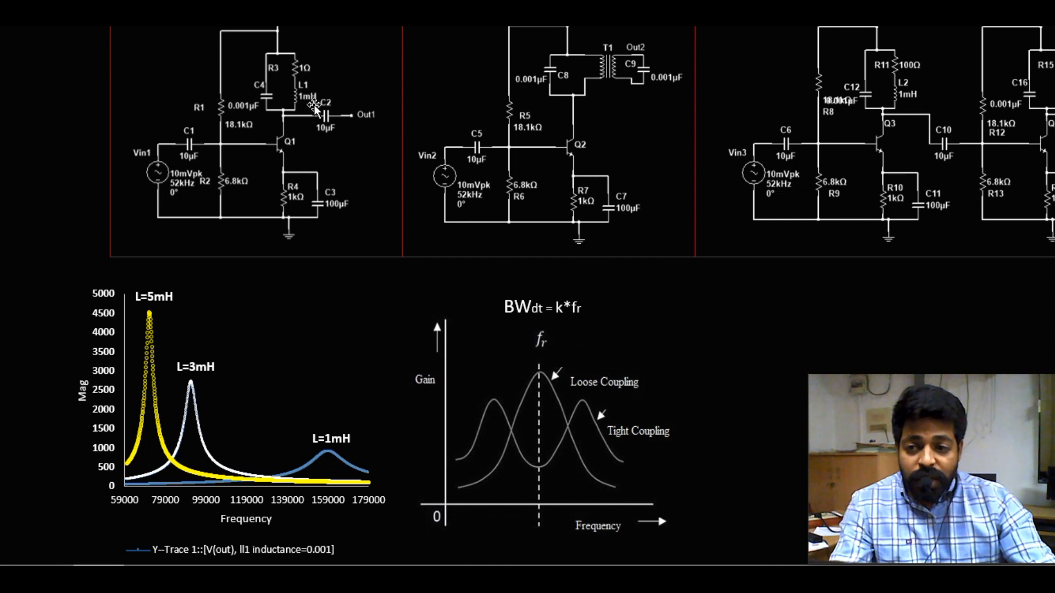
scroll(308, 345, down, 1)
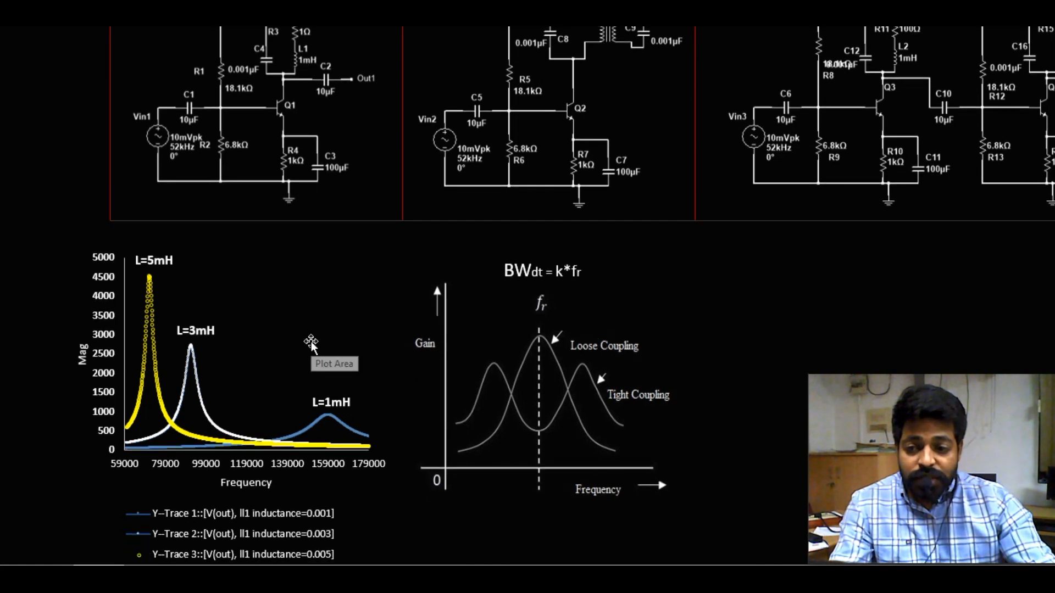
scroll(311, 344, down, 1)
scroll(332, 400, down, 1)
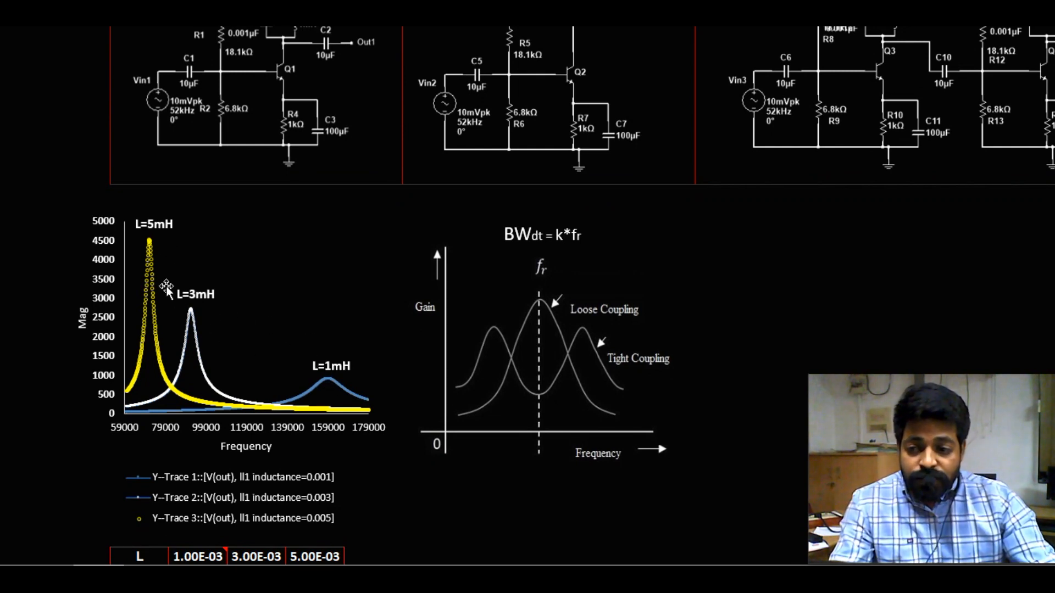
- Switch from the workbook to Multisim and run the parameter sweep of the L1 inductance again
scroll(211, 338, down, 1)
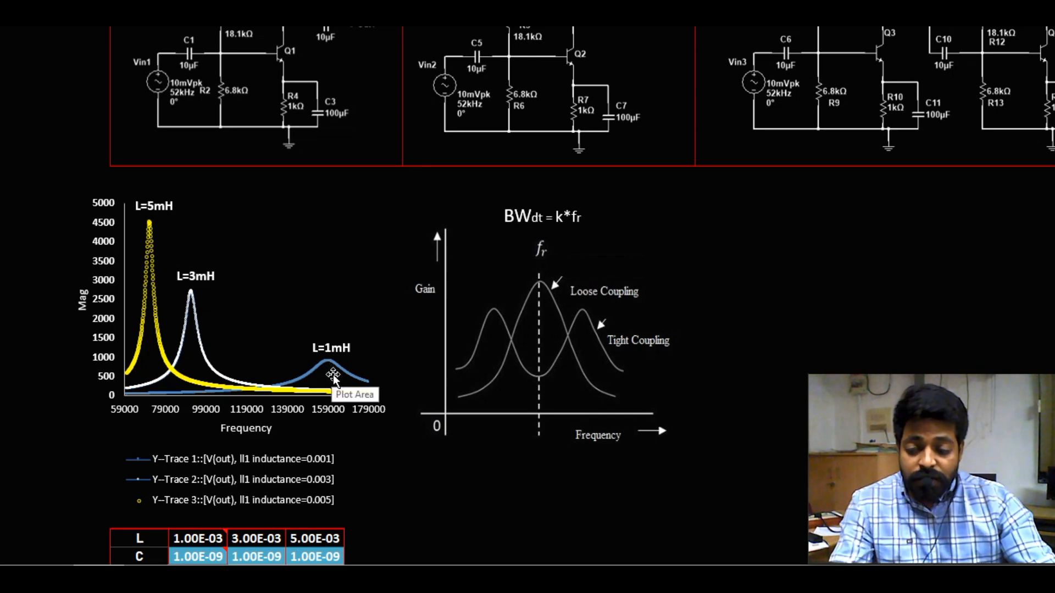
key(alt+Tab)
key(Tab)
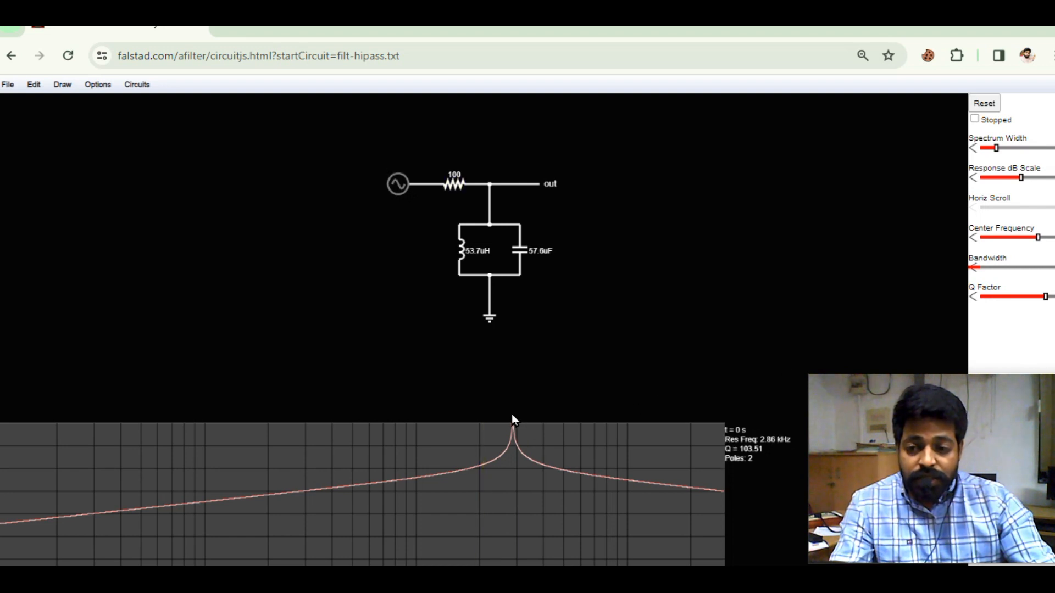
key(alt+Tab)
key(alt+Tab)
key(alt+Tab)
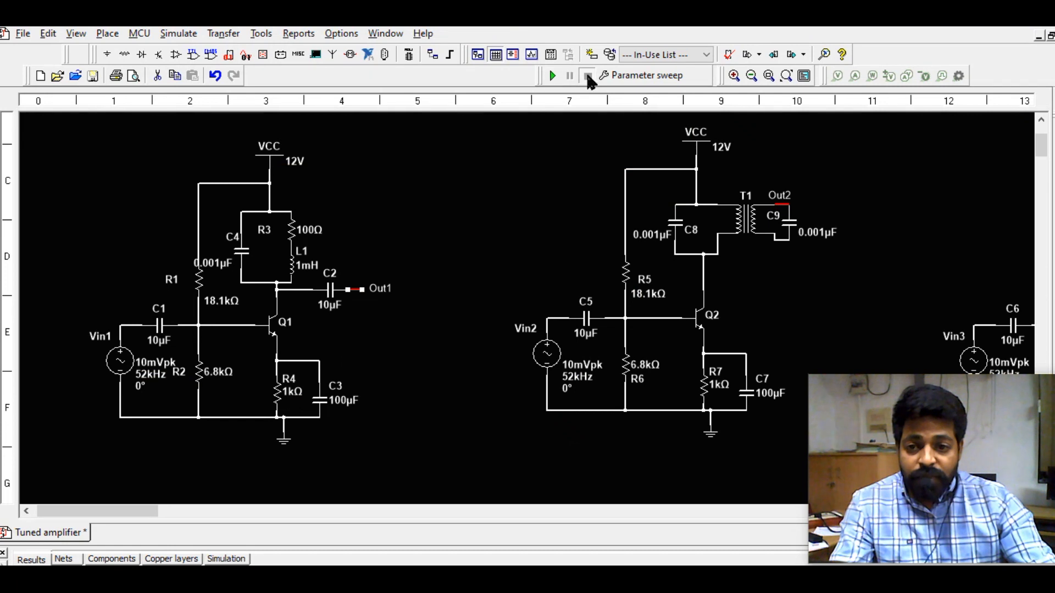
click(553, 75)
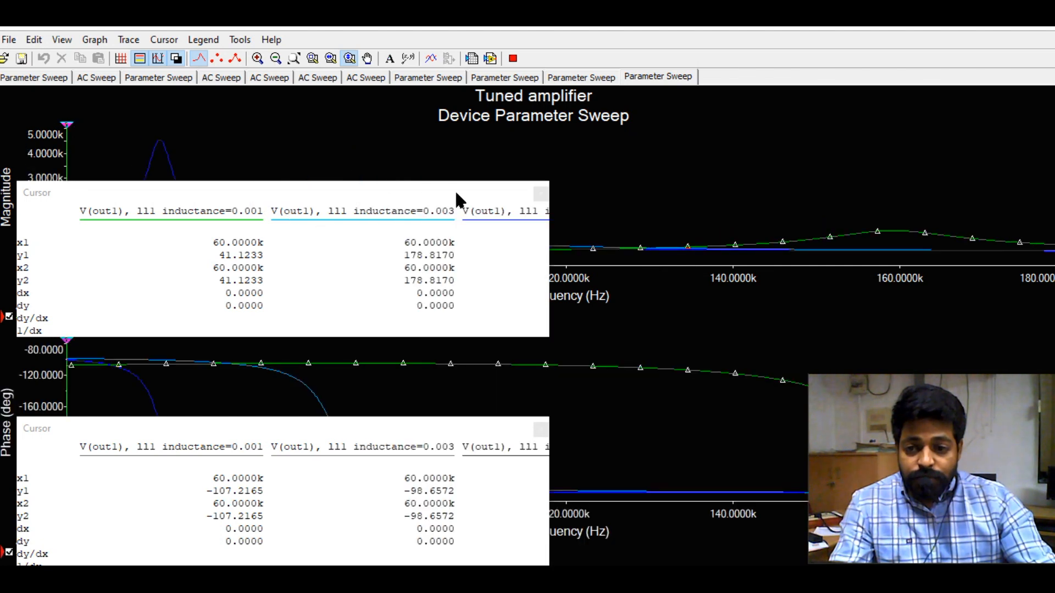
- Hide both cursor readouts and delete the phase plot from the sweep graph, leaving the graph window closed
click(539, 195)
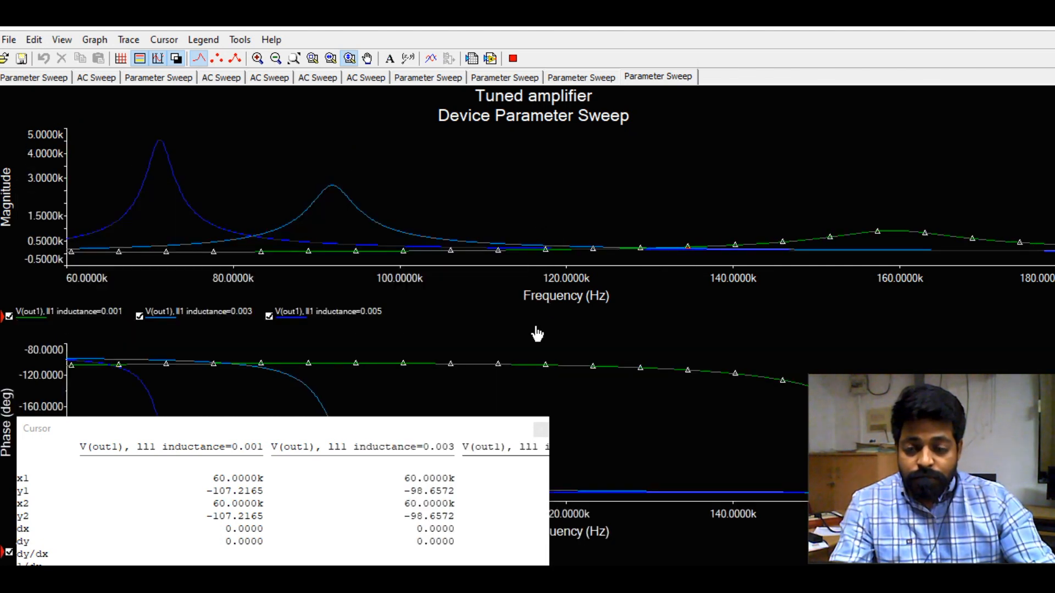
click(540, 430)
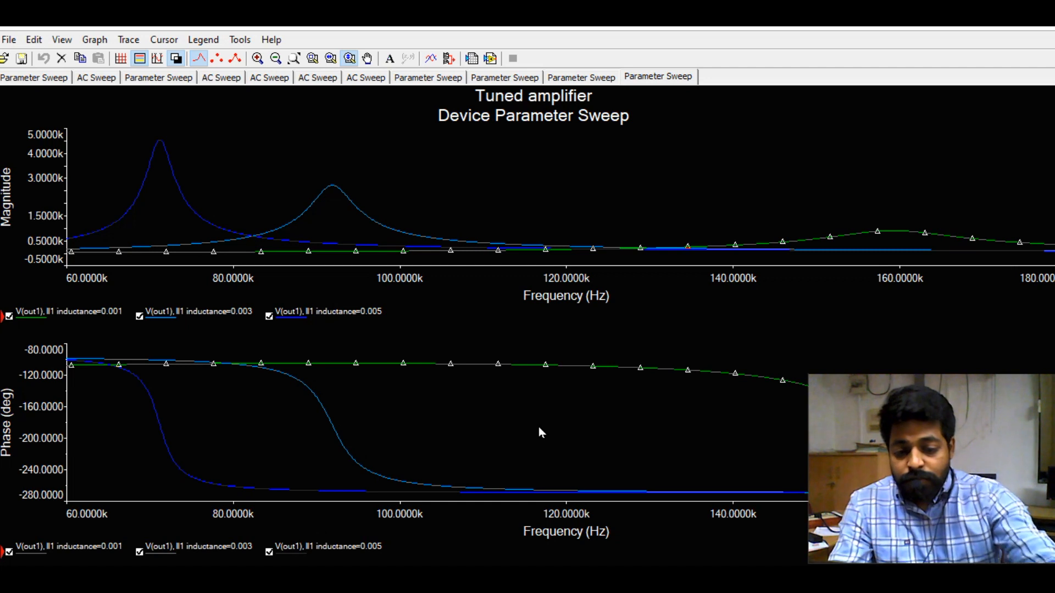
key(Delete)
drag(859, 436, 825, 183)
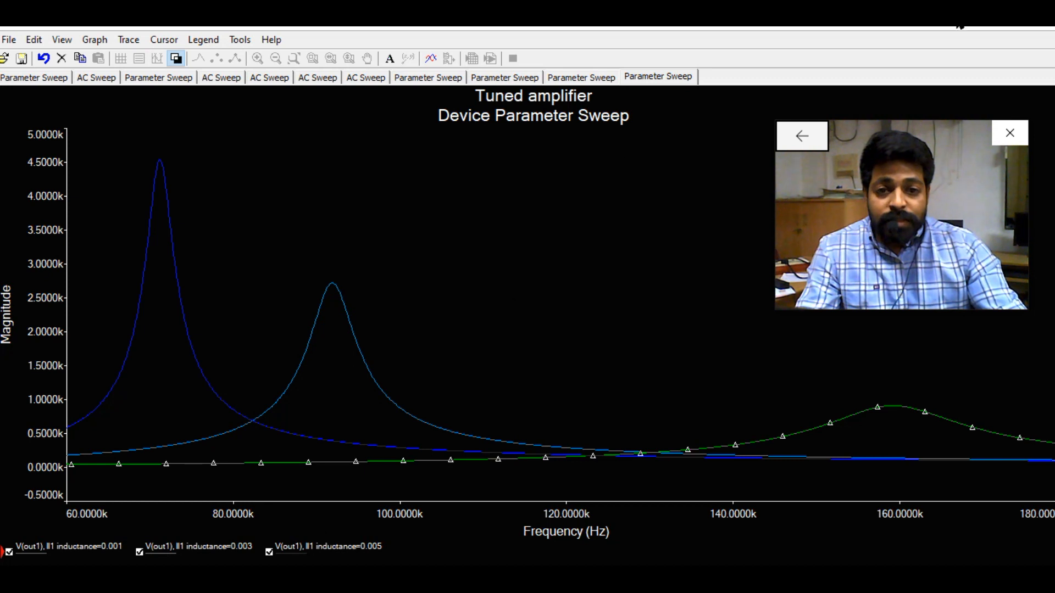
click(1044, 28)
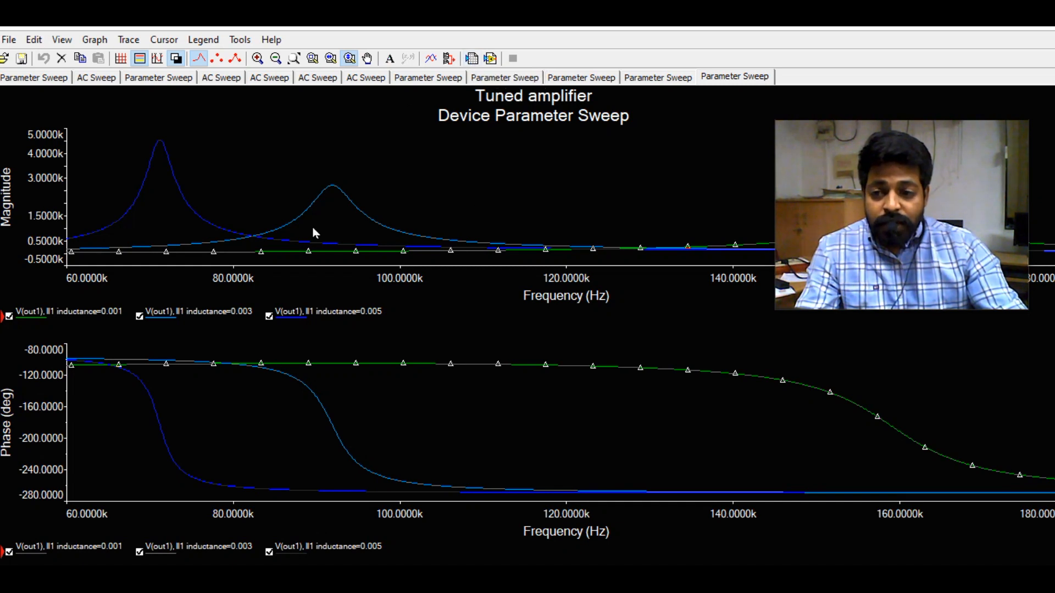
- Delete the phase plot from the new sweep graph and export Trace 1 (inductance 0.001) to Excel
click(494, 413)
key(Delete)
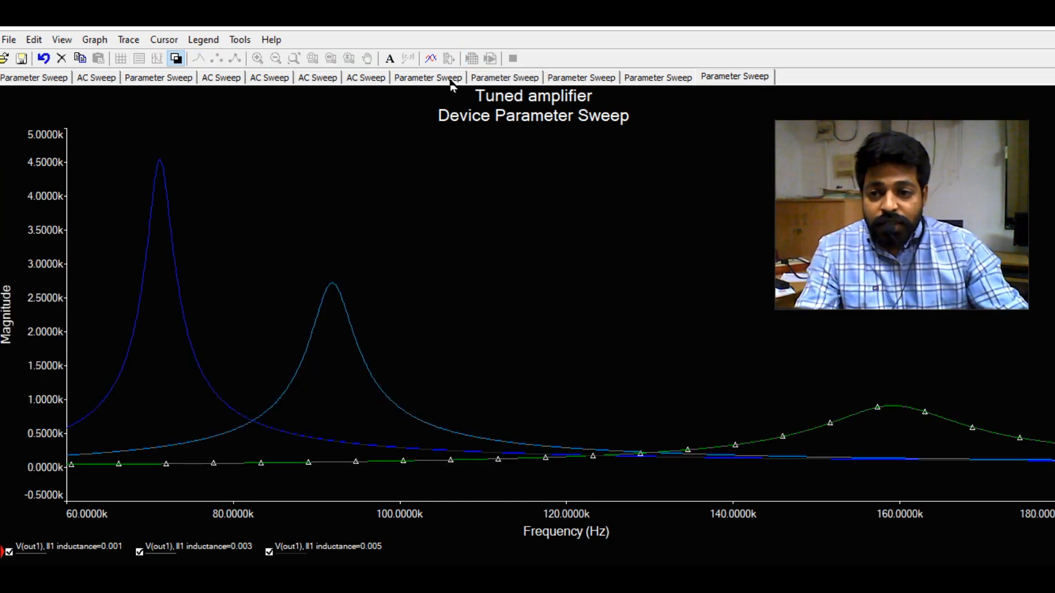
click(446, 151)
click(472, 58)
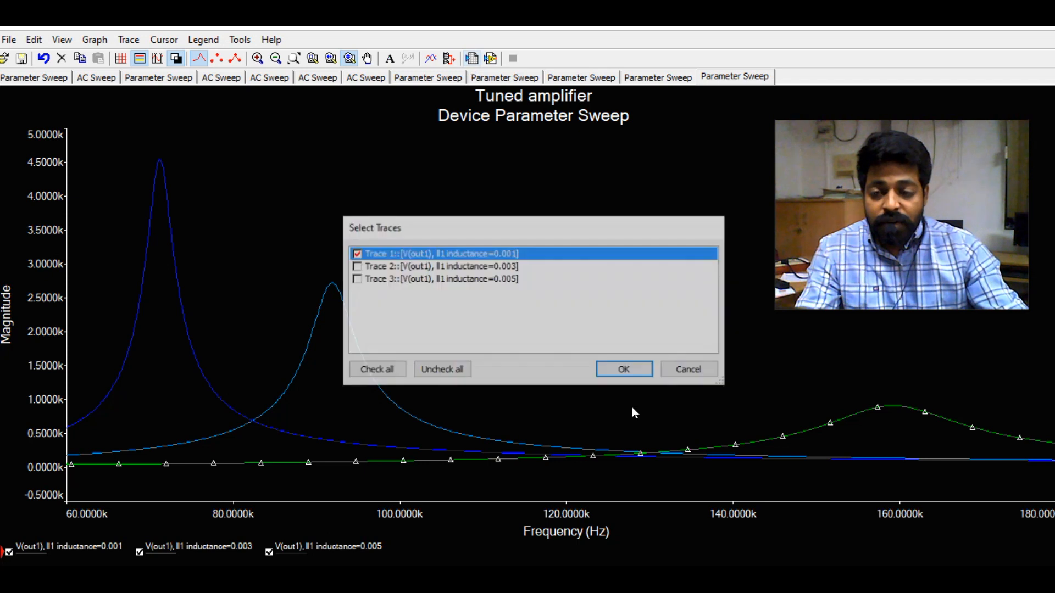
click(616, 369)
click(654, 345)
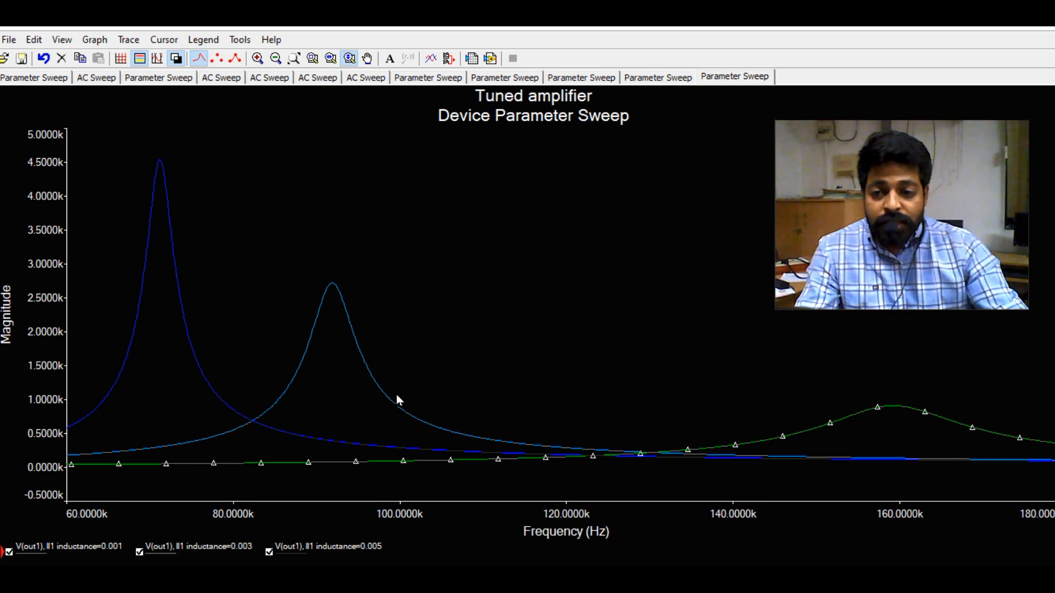
- Switch to the exported Excel sheet and plot columns A and B as a marker-only scatter chart
key(alt+Tab)
key(alt+Tab)
key(Escape)
key(alt+Tab)
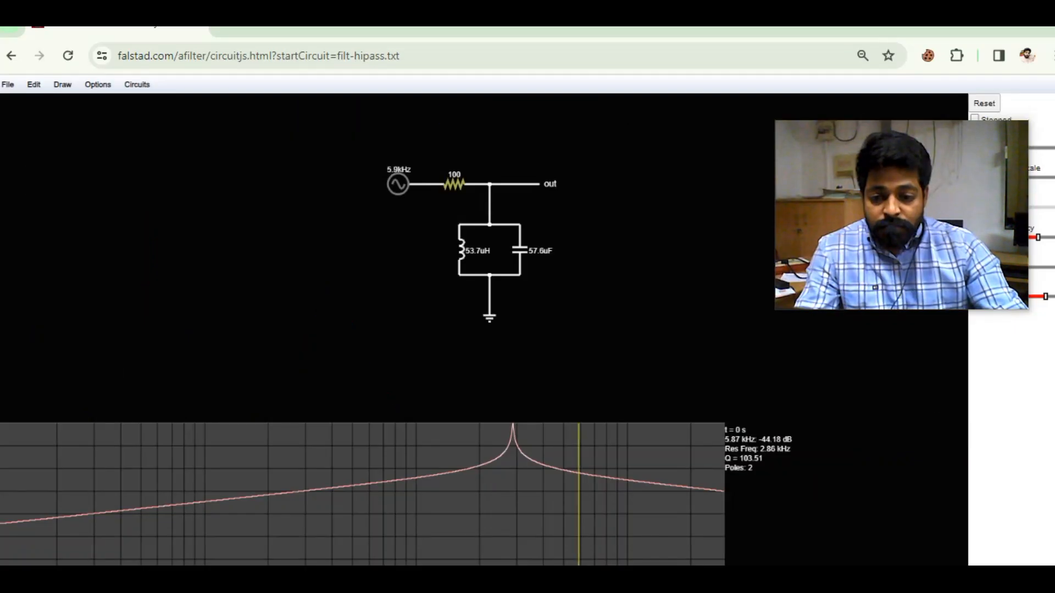
key(alt+Tab)
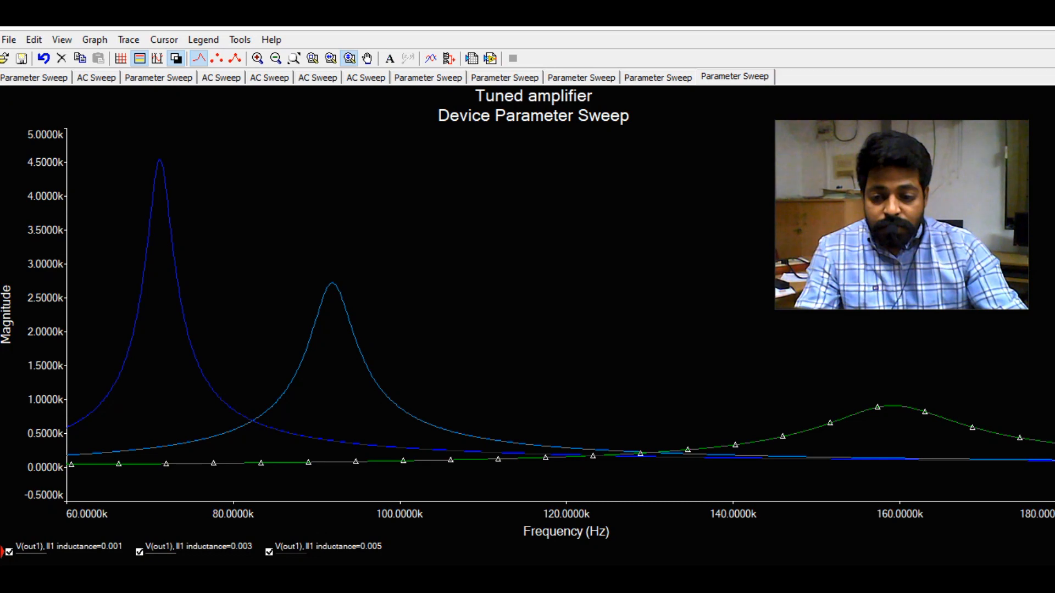
click(565, 529)
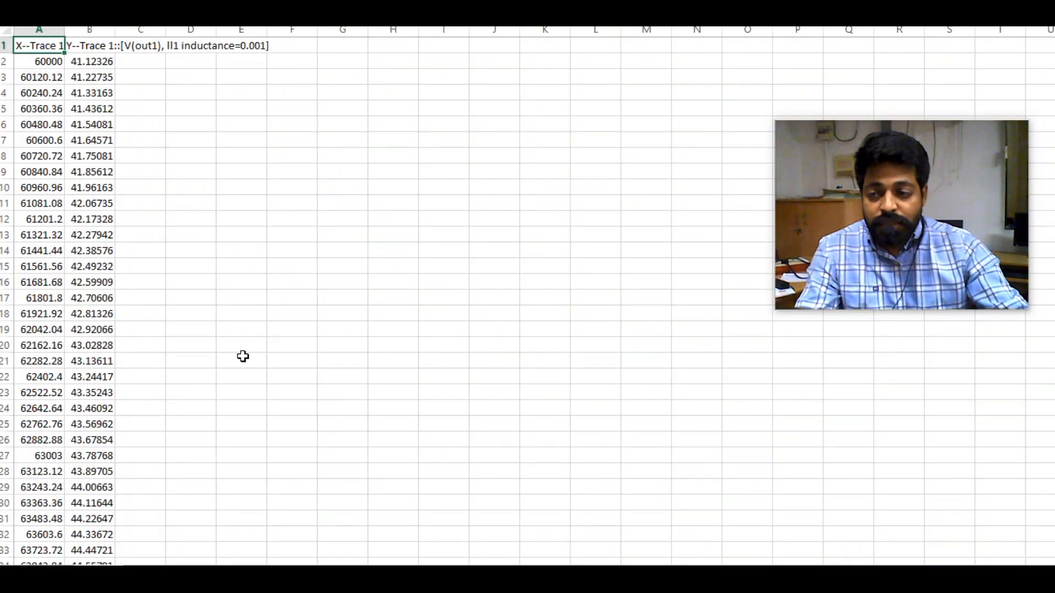
drag(47, 31, 80, 31)
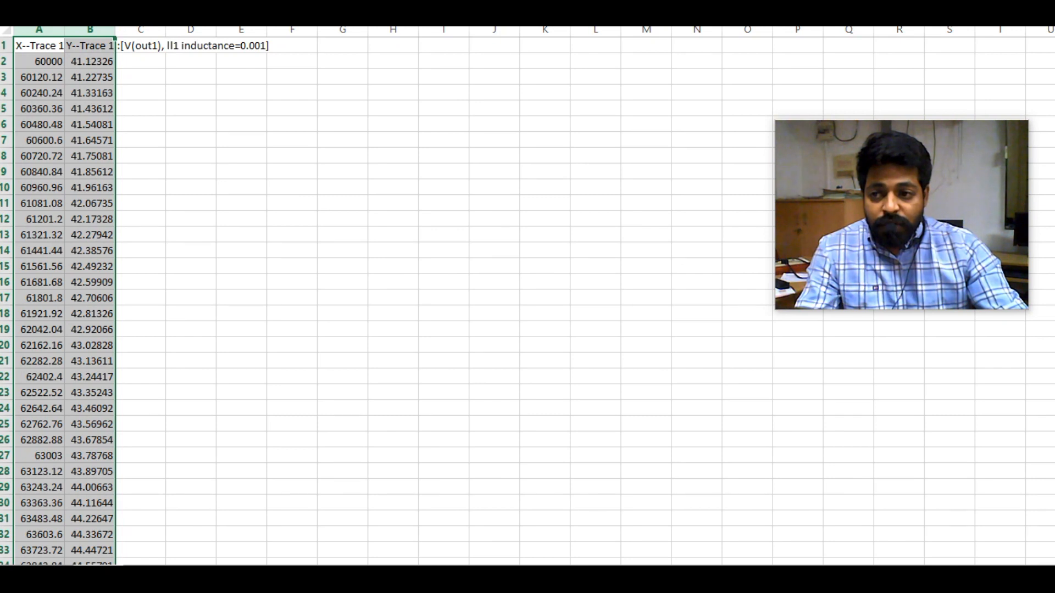
click(93, 25)
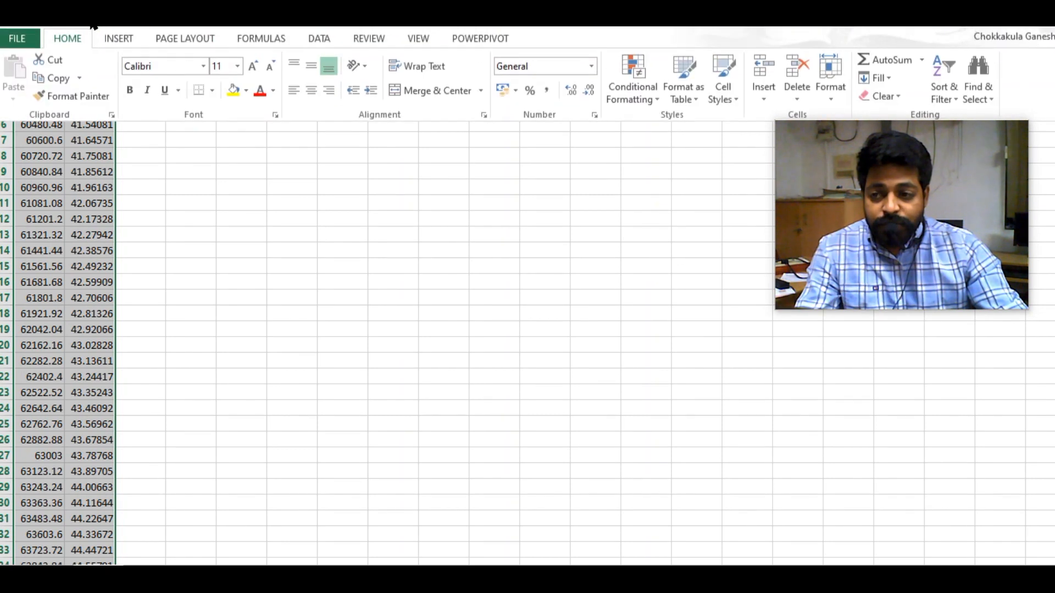
click(129, 39)
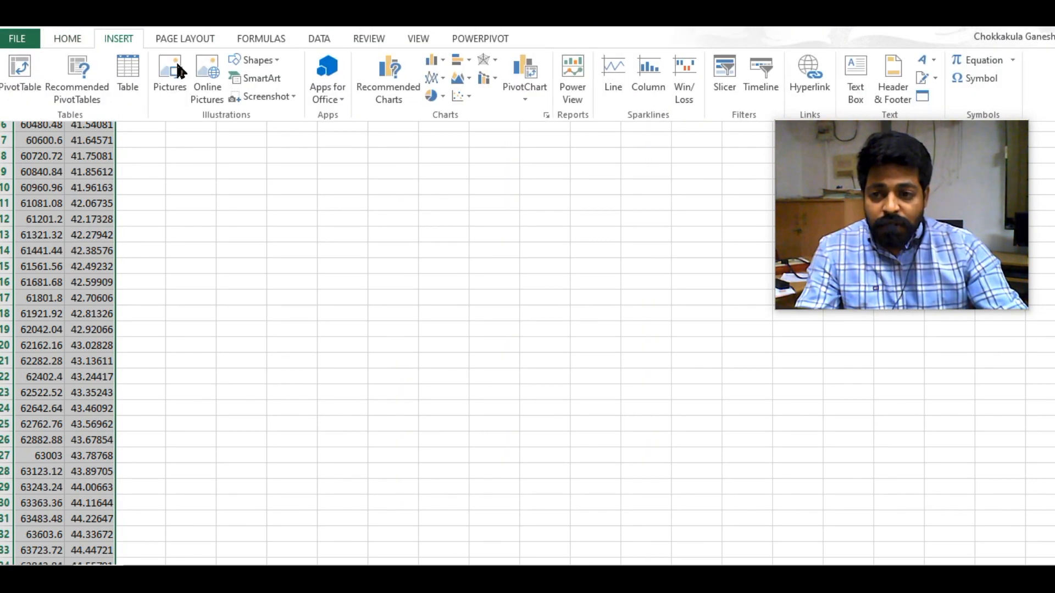
click(469, 98)
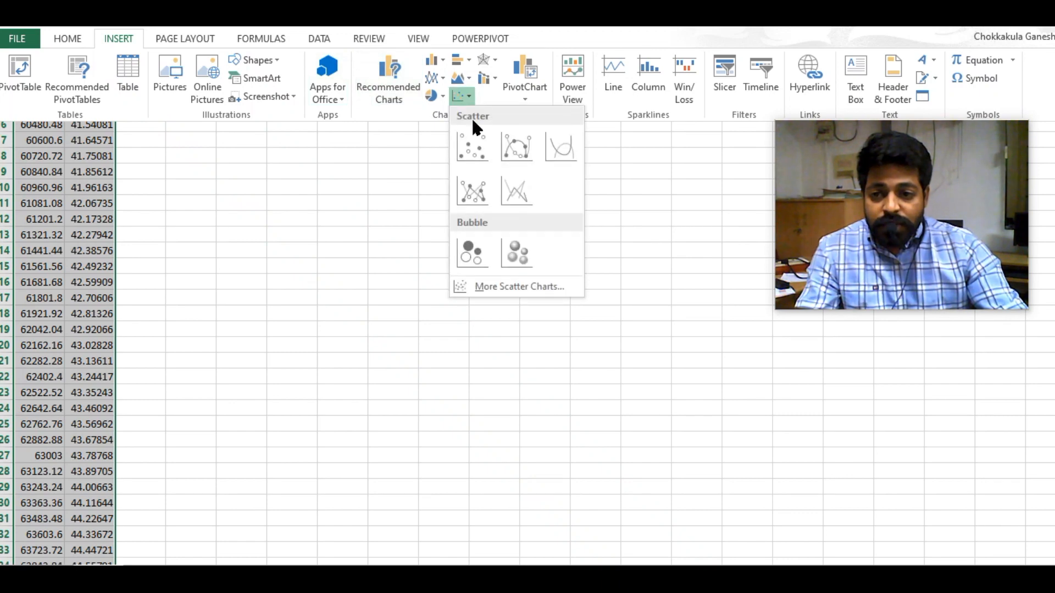
click(474, 144)
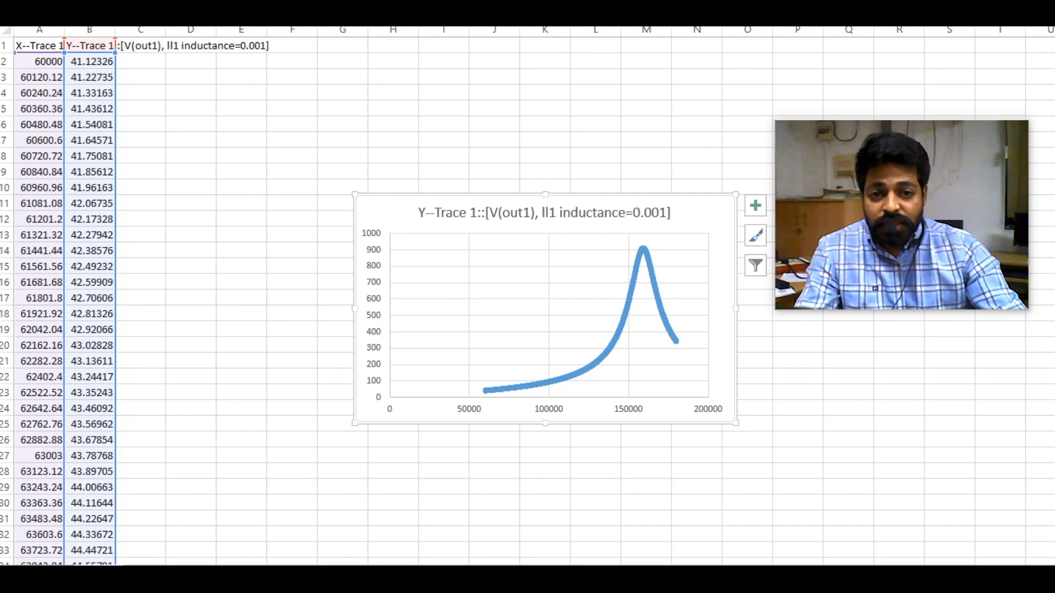
- Close the exported trace workbook and return to the tuned amplifier workbook
key(alt+F4)
click(536, 323)
key(alt+Tab)
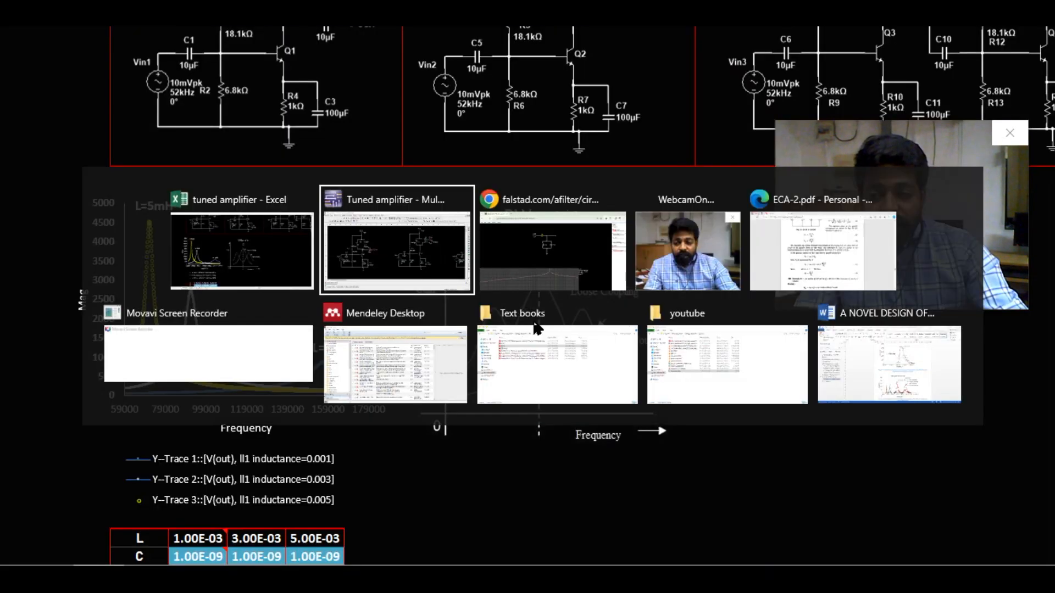
key(alt+Tab)
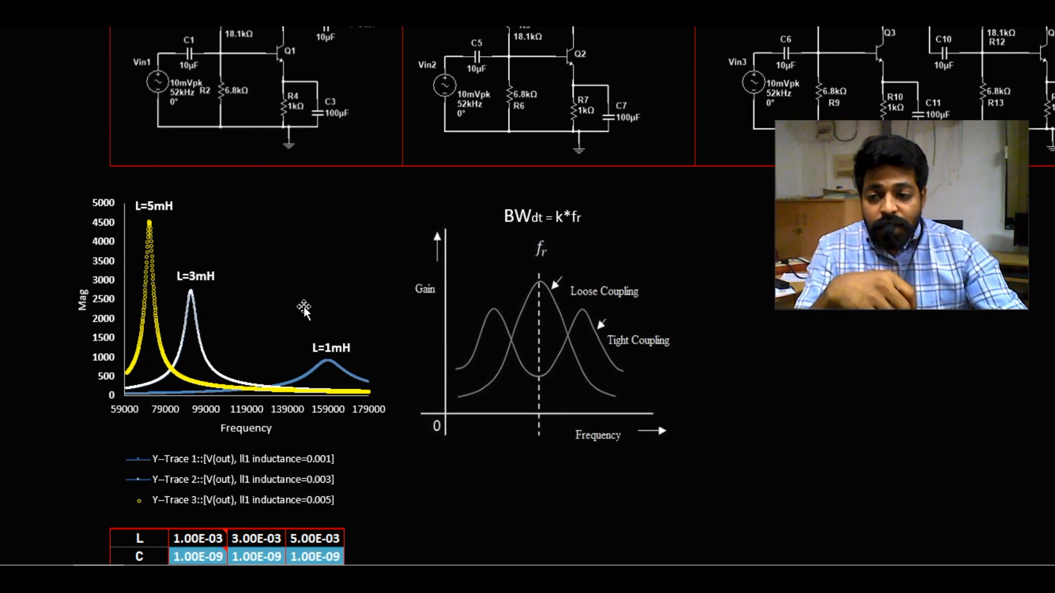
- Review the inductance response chart, the resonant frequency table and the single and double tuned amplifier circuits
scroll(163, 395, down, 1)
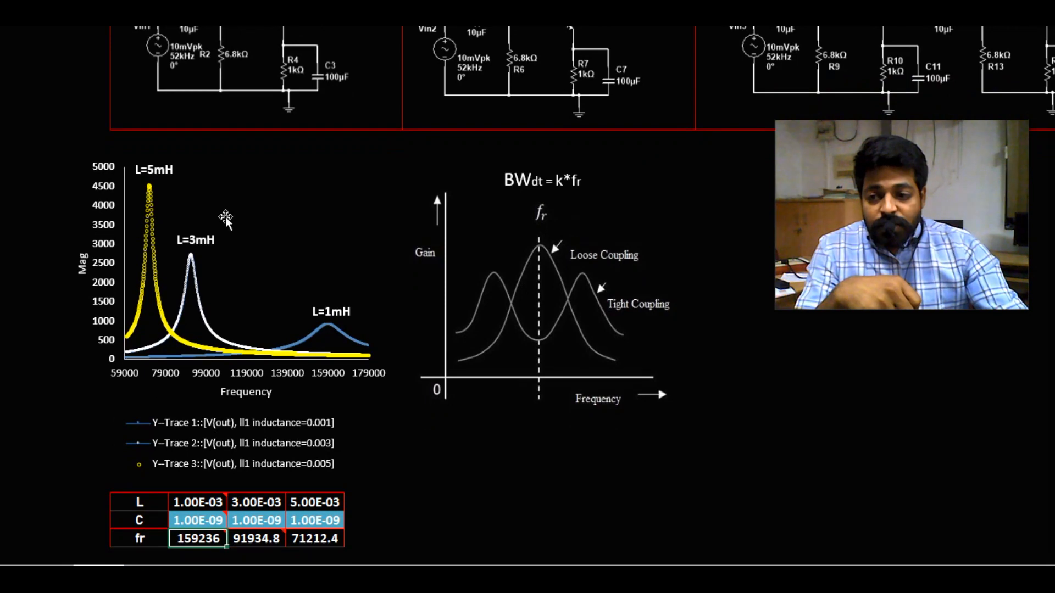
scroll(228, 220, up, 4)
scroll(225, 281, up, 3)
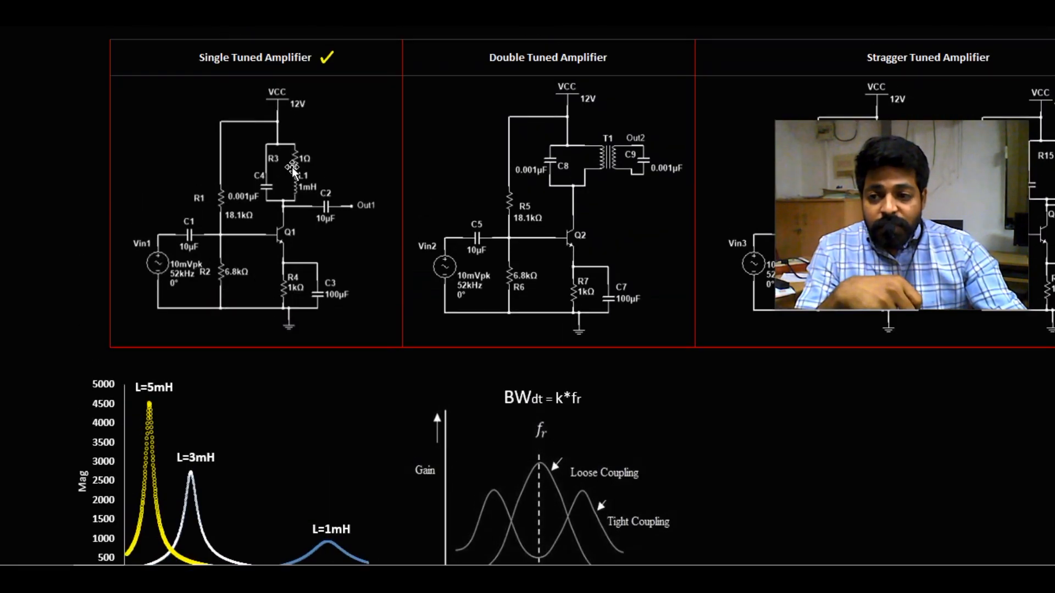
scroll(251, 208, up, 3)
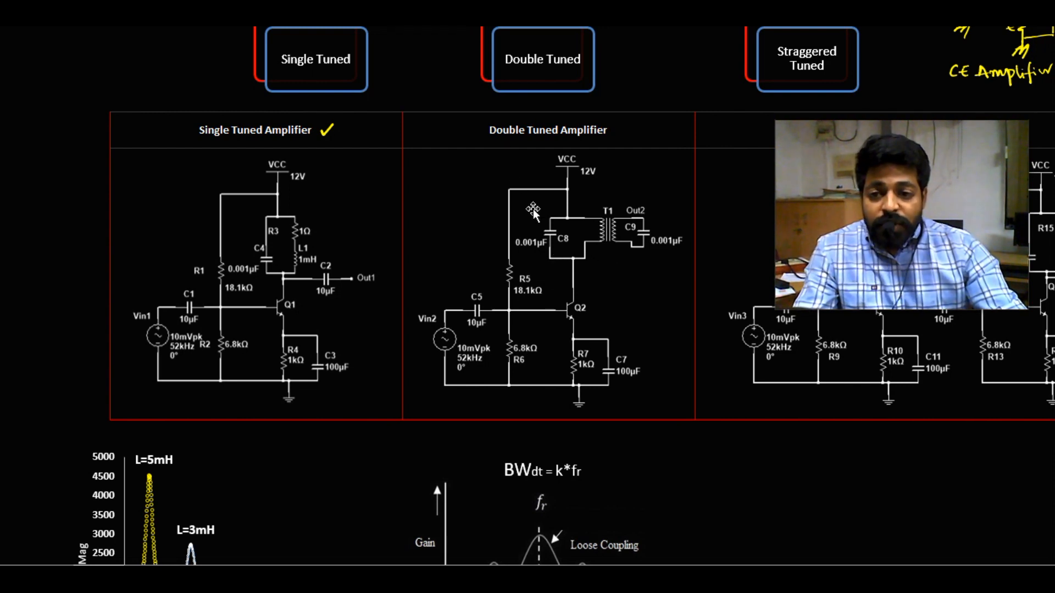
- Switch to Multisim, close the sweep graph window and show the double tuned amplifier schematic
key(alt+Tab)
key(alt+Tab)
key(alt+Tab)
click(562, 261)
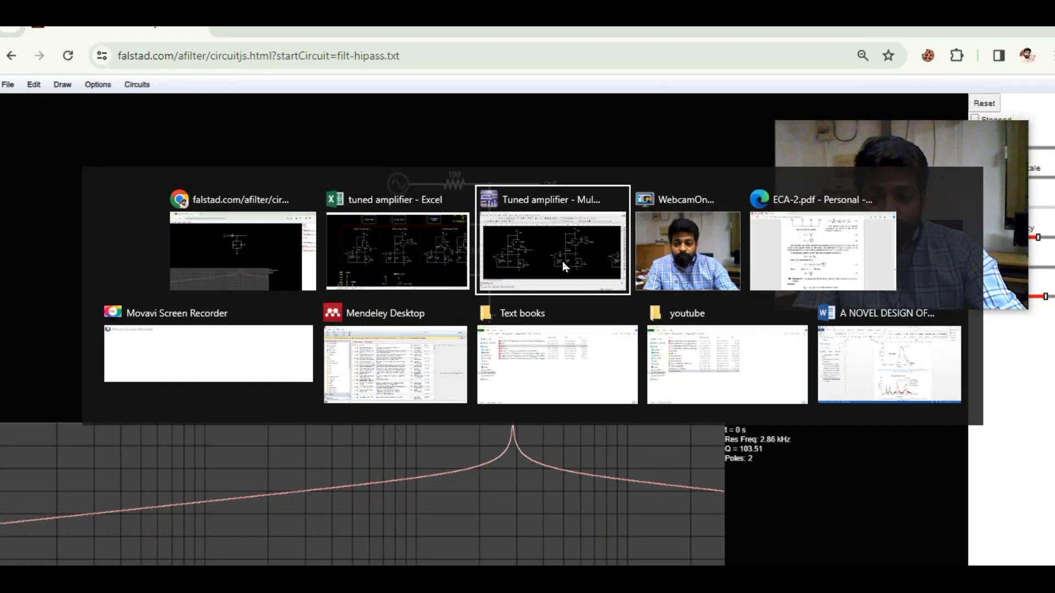
click(1044, 28)
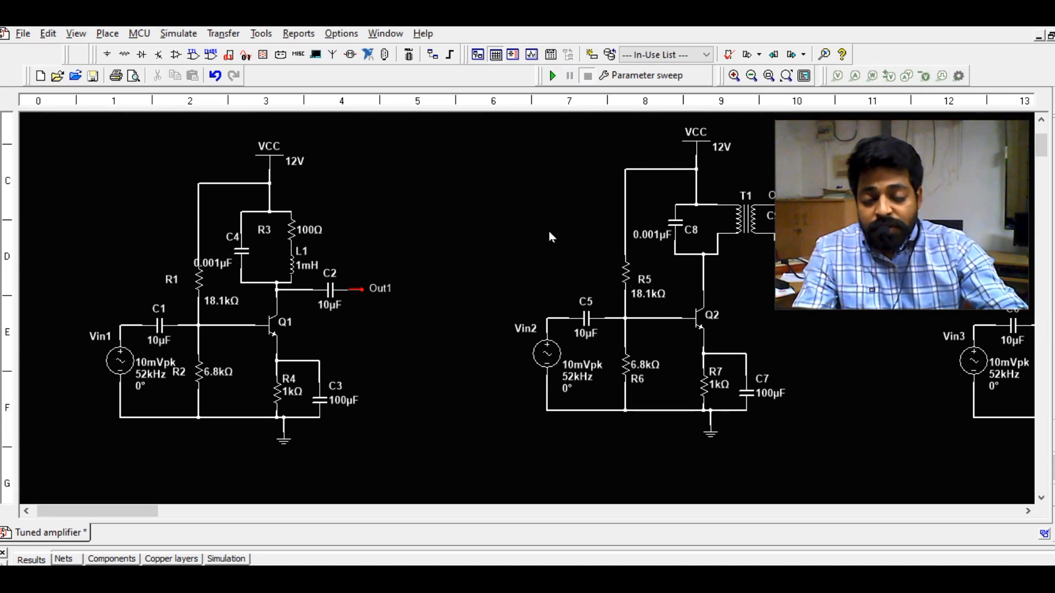
scroll(551, 237, right, 3)
scroll(551, 237, right, 1)
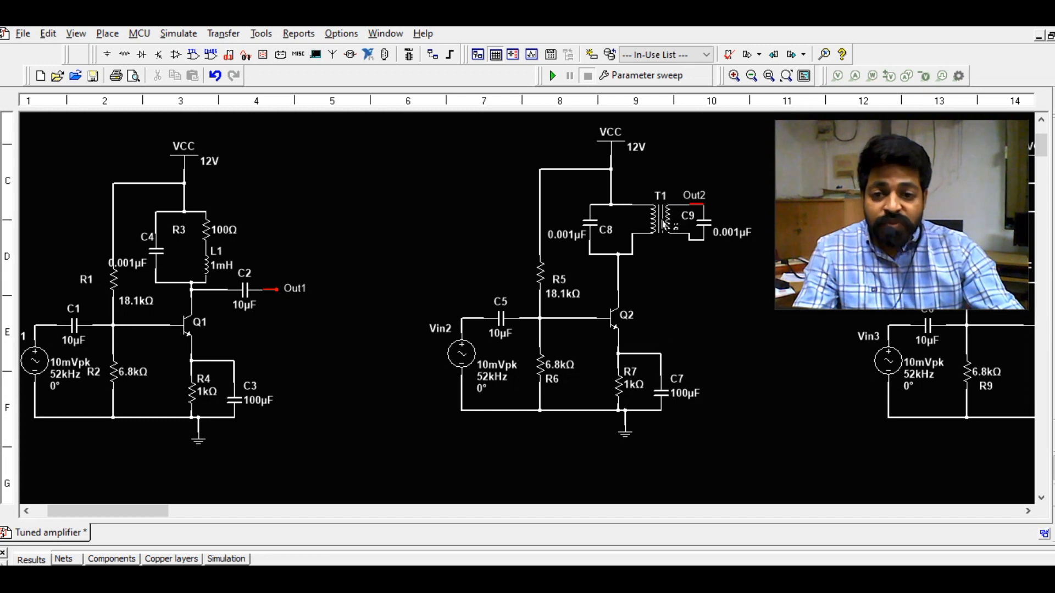
- Look up T1's part, COUPLED_INDUCTORS in the TRANSFORMER family of the Basic group, without placing another one
click(665, 226)
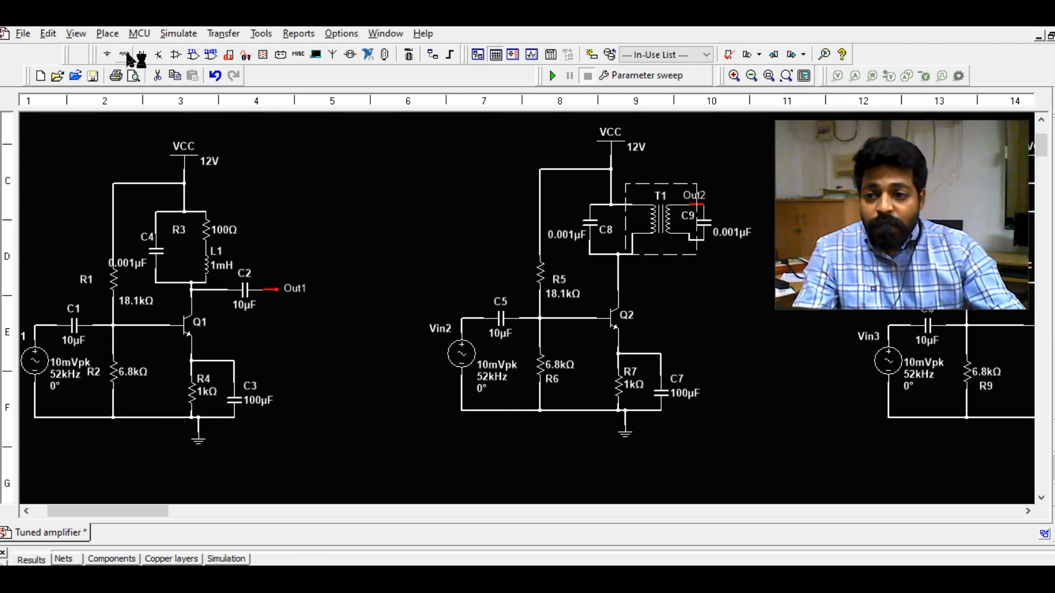
click(126, 55)
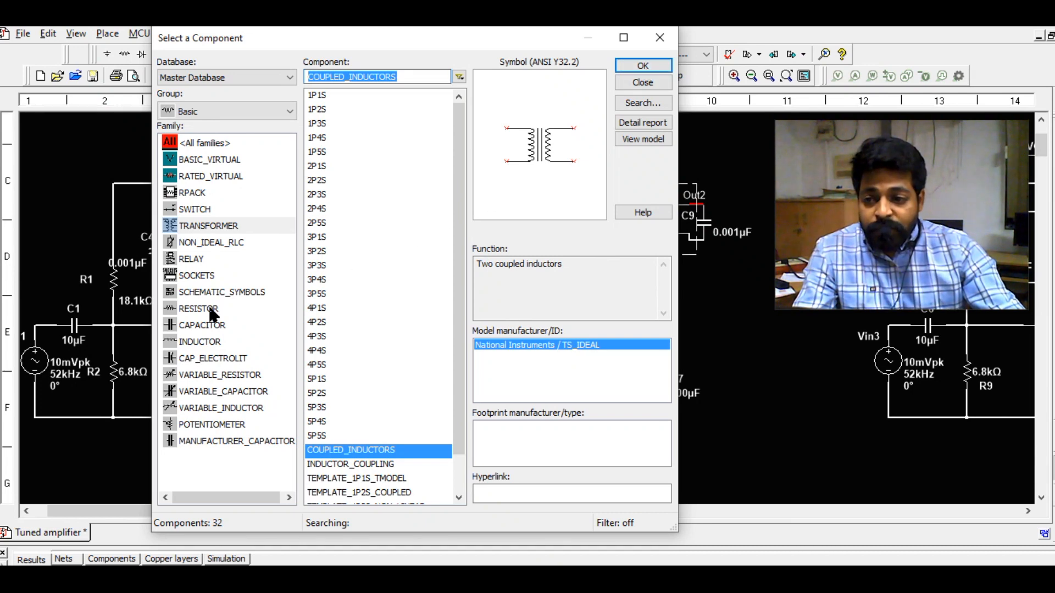
click(208, 228)
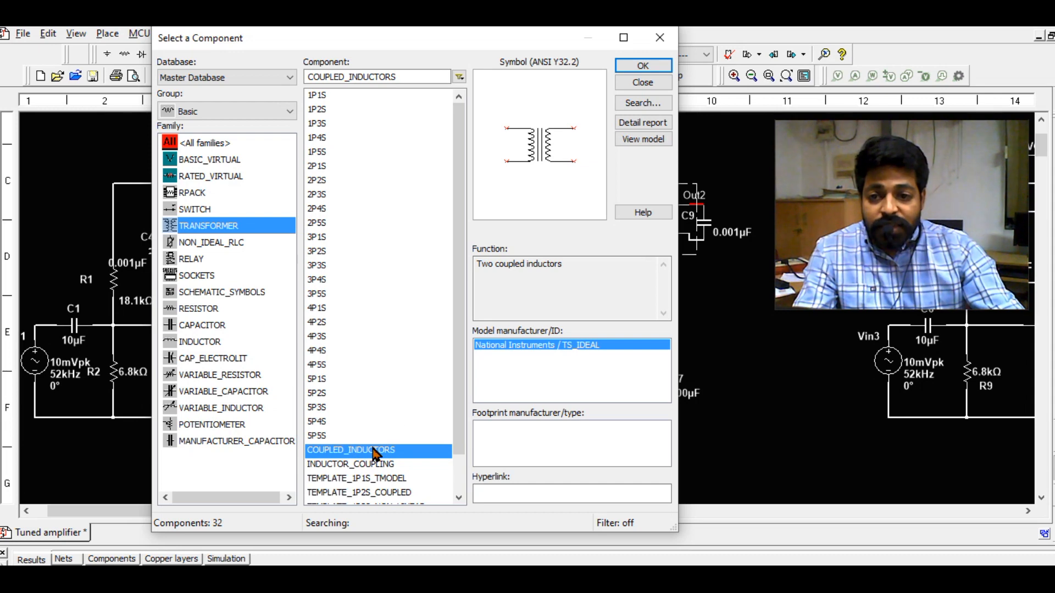
click(650, 65)
drag(644, 290, 644, 233)
key(Escape)
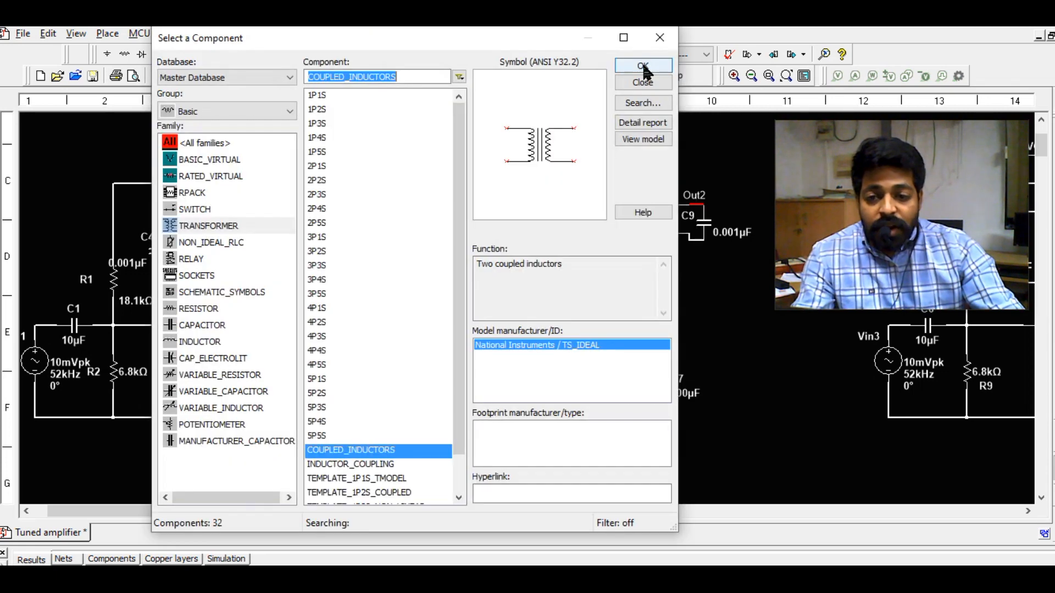
click(642, 82)
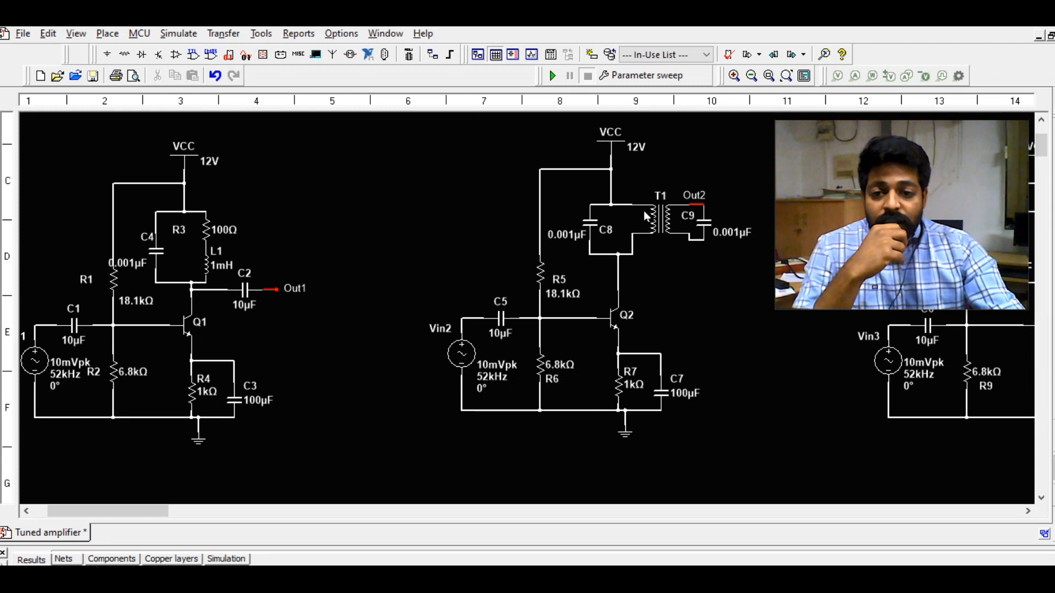
- Check the net name of the Out2 output wire of the double tuned amplifier and leave its properties unchanged
double_click(696, 205)
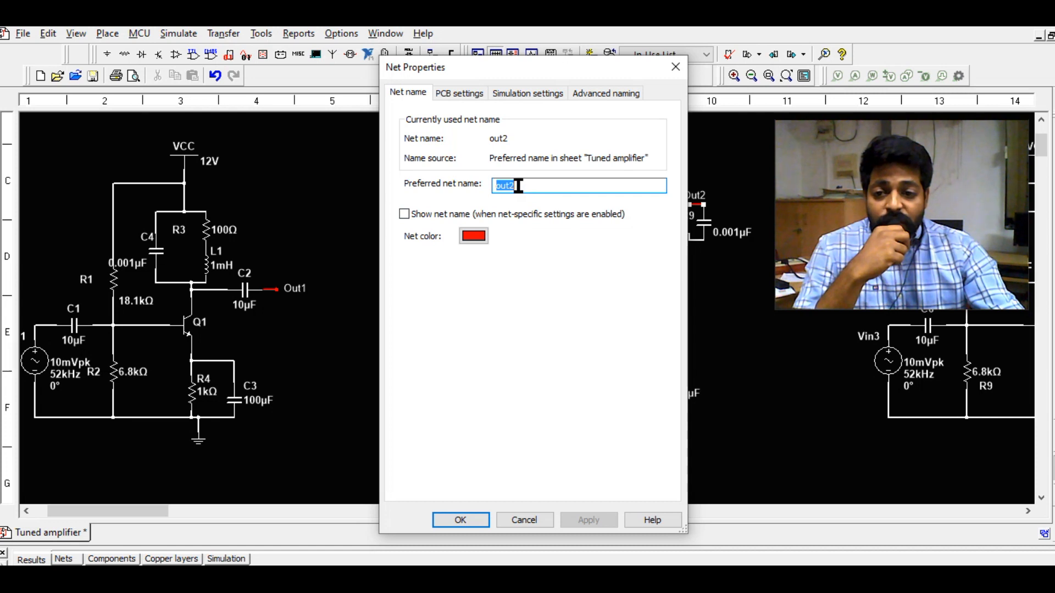
click(676, 66)
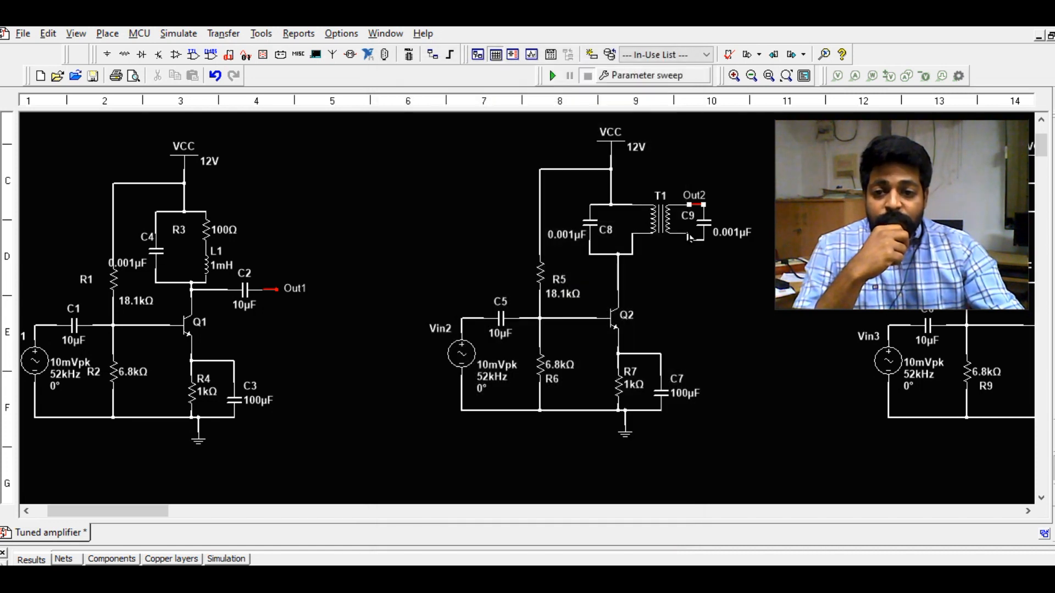
click(740, 401)
key(Up)
key(Right)
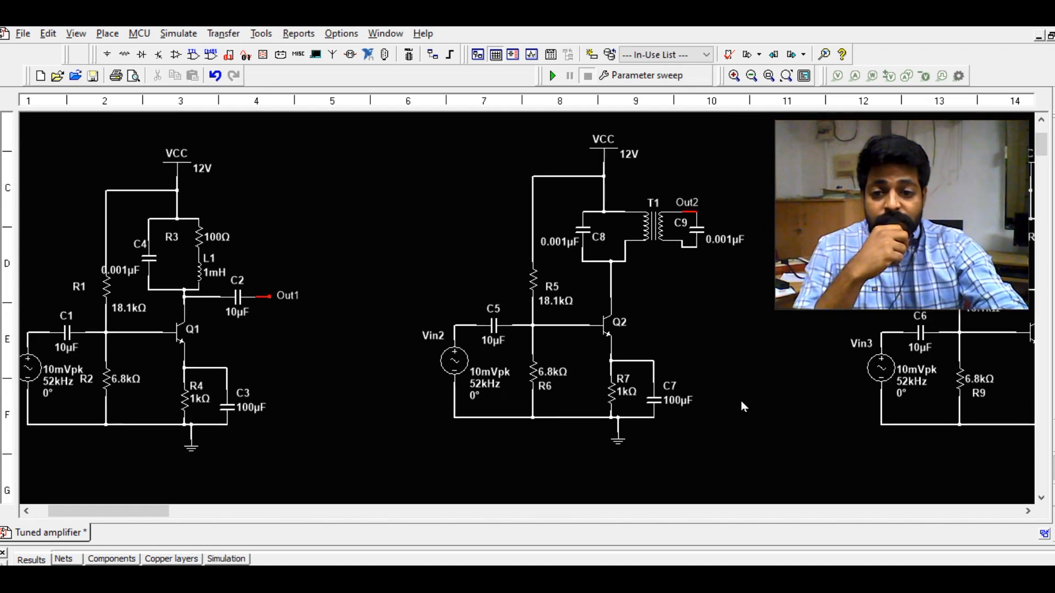
- Check the coil inductances and coefficient of coupling of transformer T1 in the double tuned amplifier, keeping its values
key(Right)
key(Right)
key(Right)
key(Right)
key(Right)
key(Right)
key(Up)
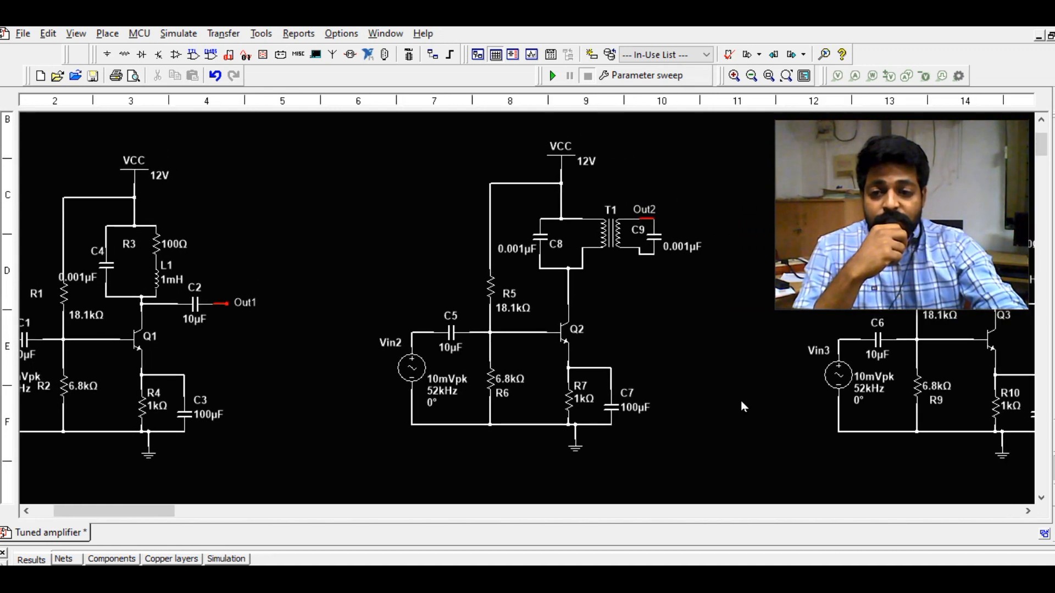
key(Up)
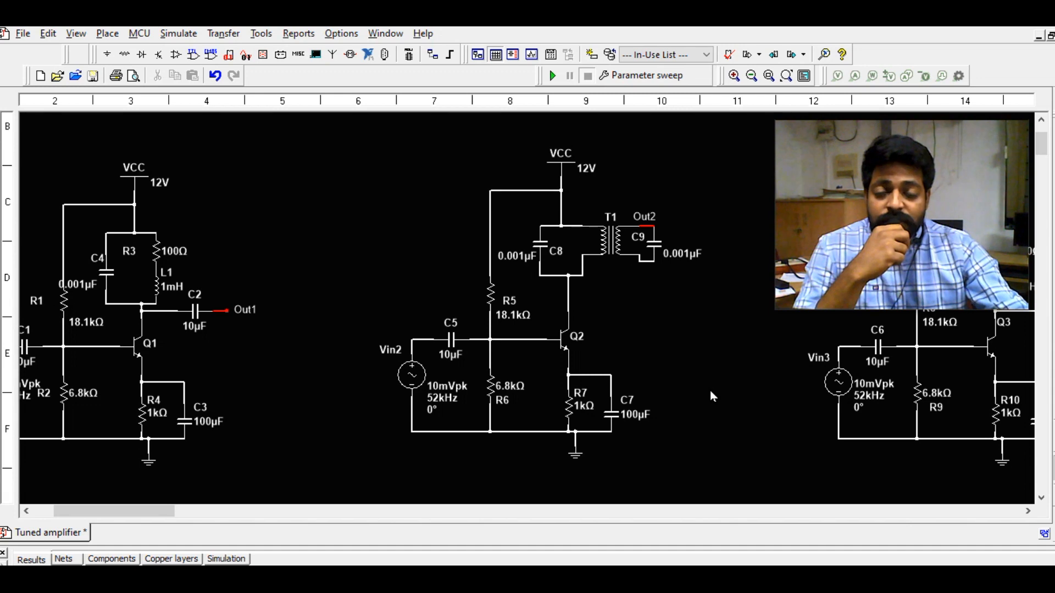
click(610, 246)
double_click(609, 246)
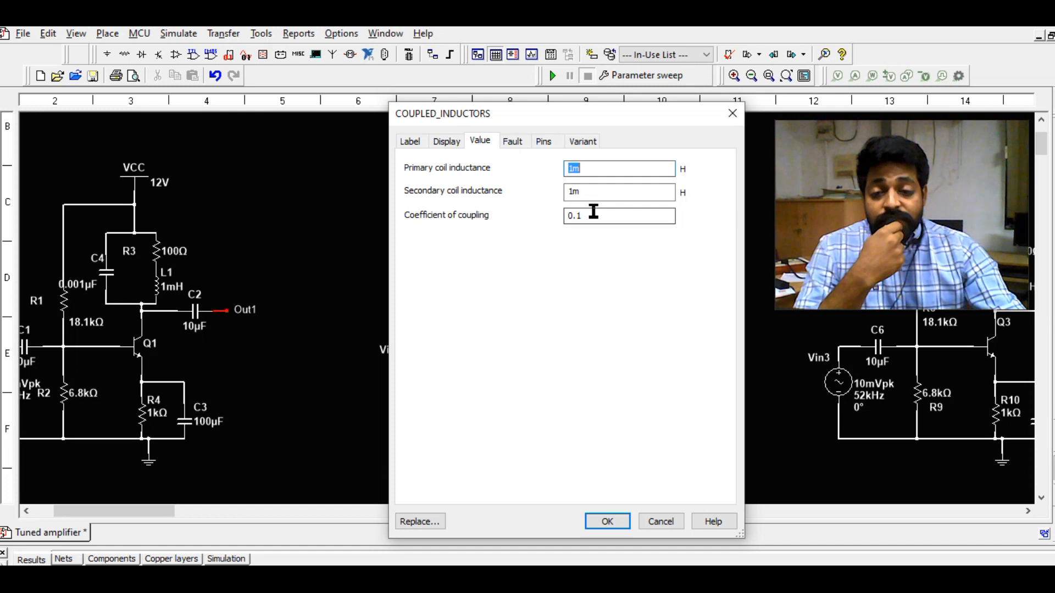
click(579, 215)
double_click(571, 220)
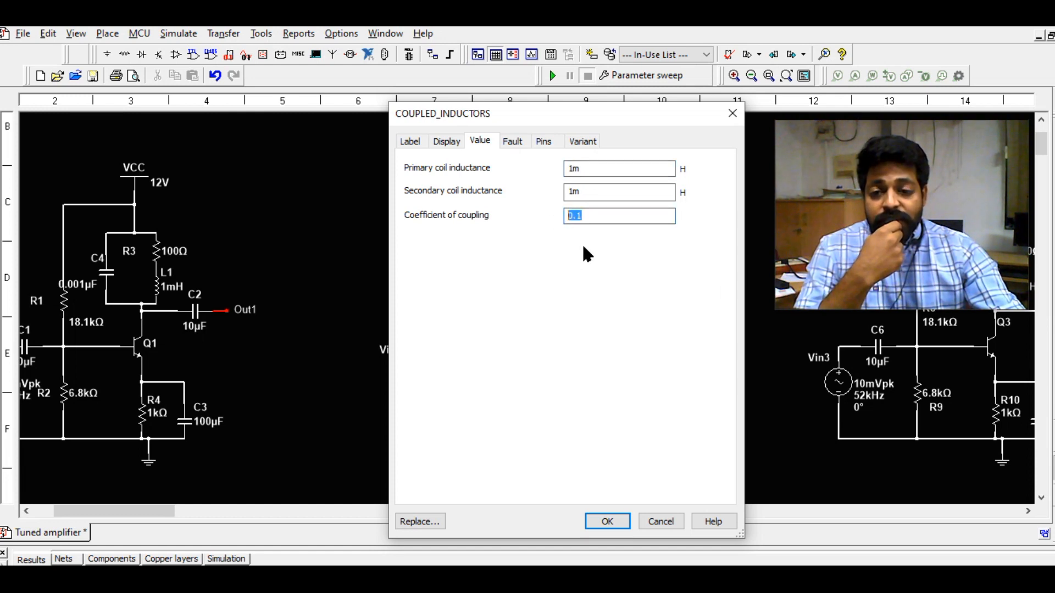
click(607, 522)
click(498, 199)
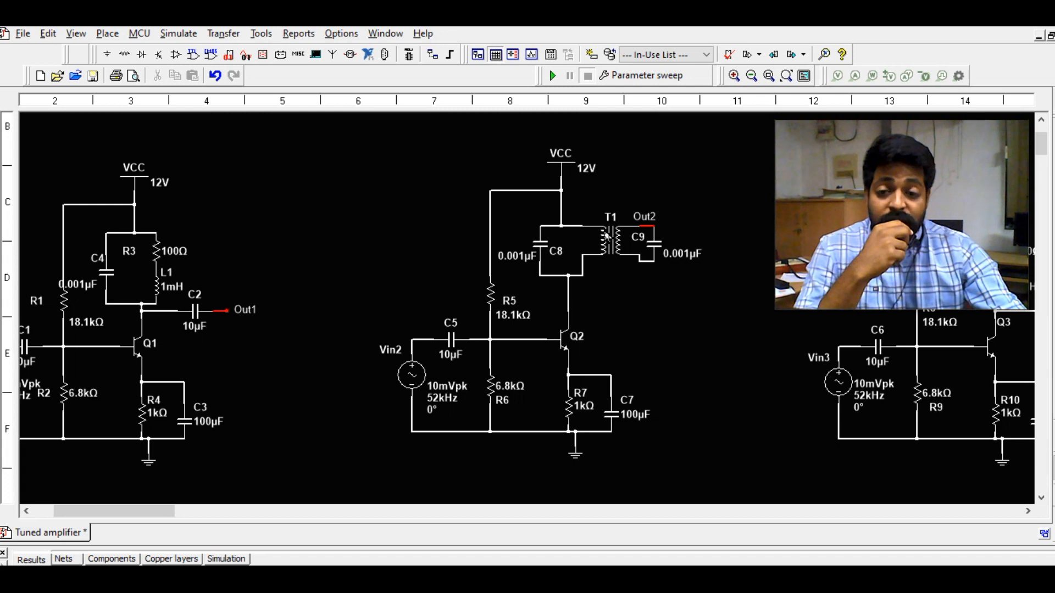
- Set the parameter sweep to device type mutual, name k1:xt1 and parameter k, the coupling coefficient of T1
click(626, 76)
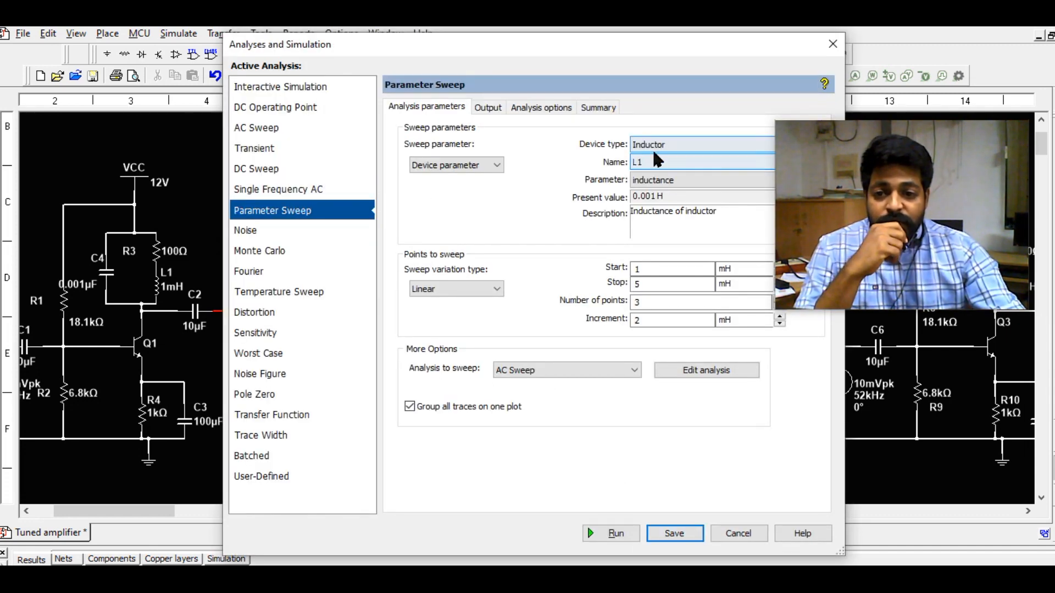
drag(873, 187, 906, 458)
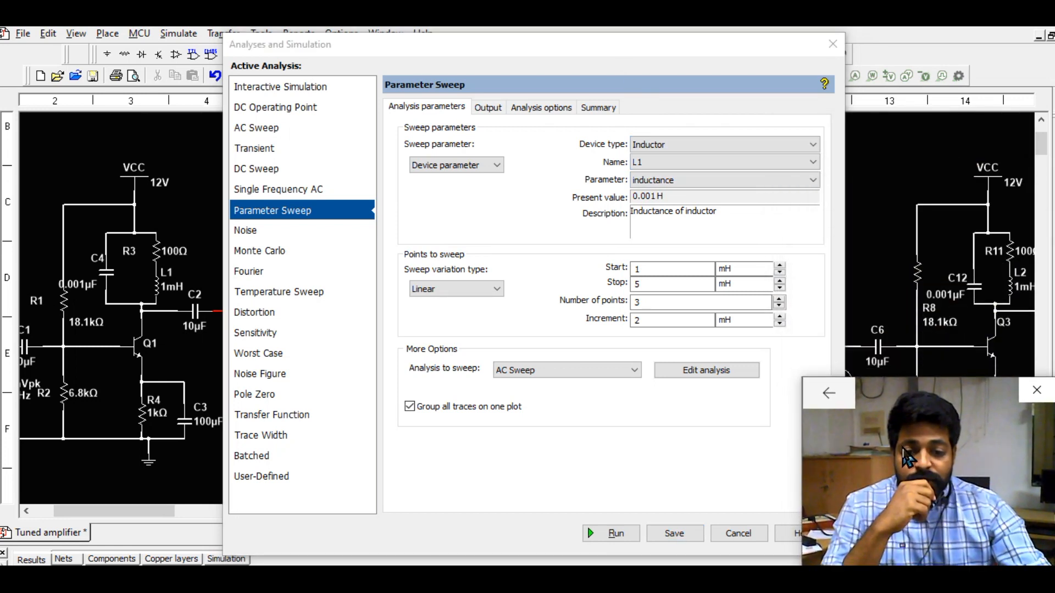
click(672, 162)
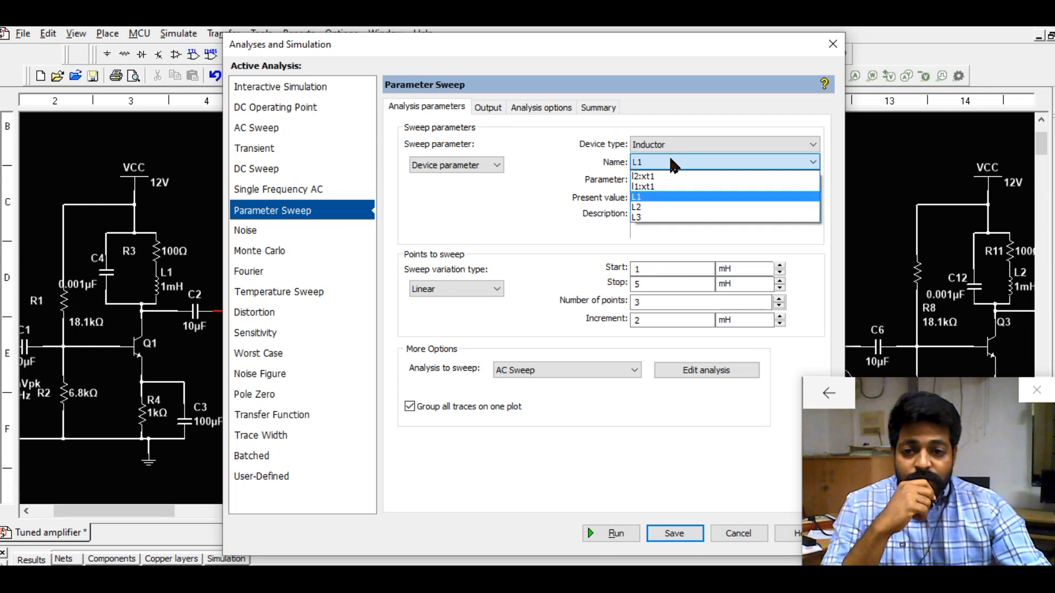
click(667, 144)
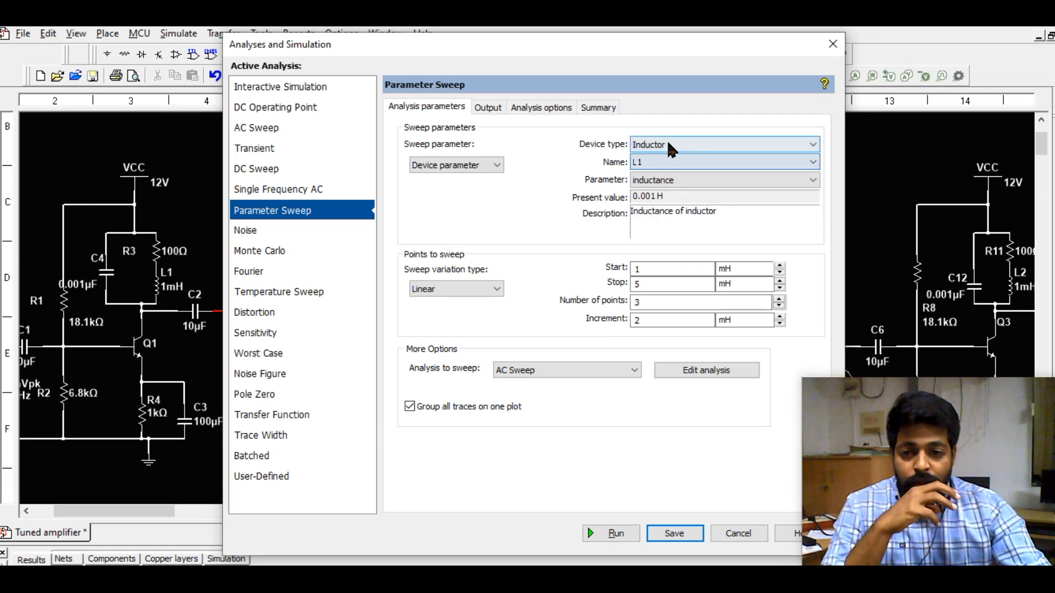
click(667, 144)
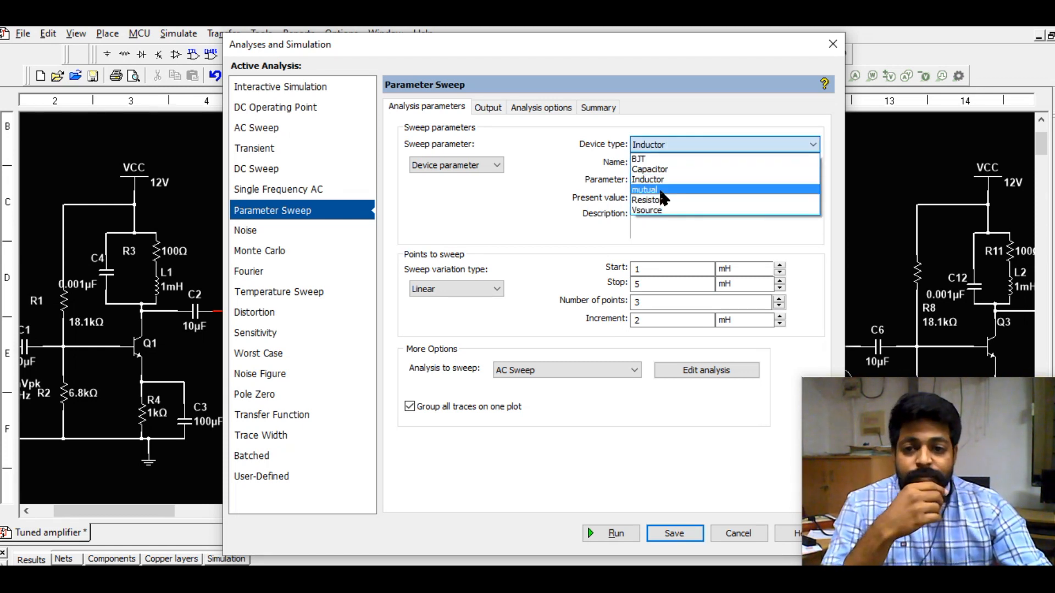
click(660, 192)
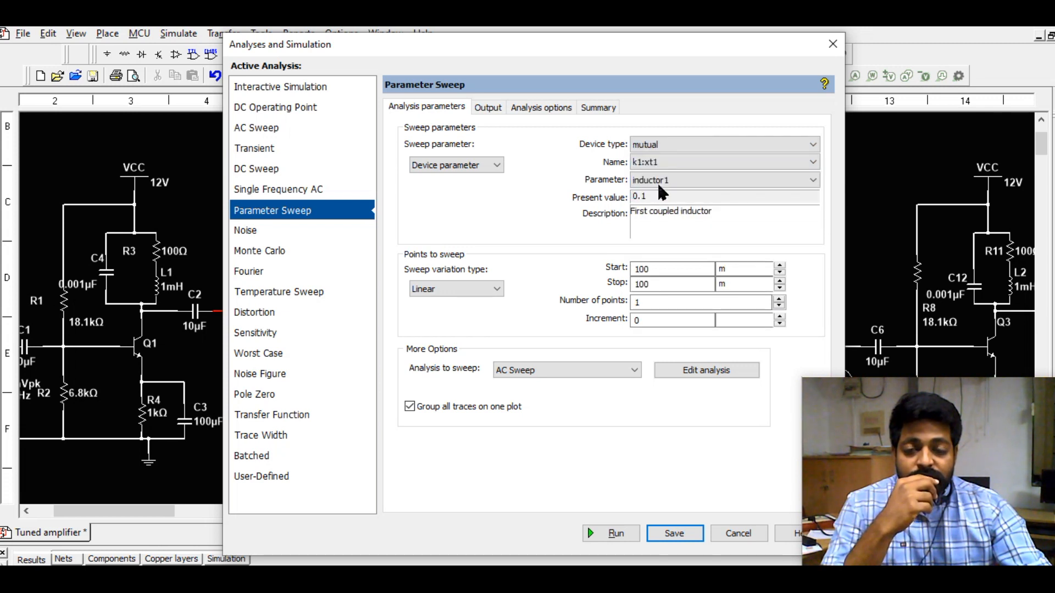
click(657, 161)
click(657, 161)
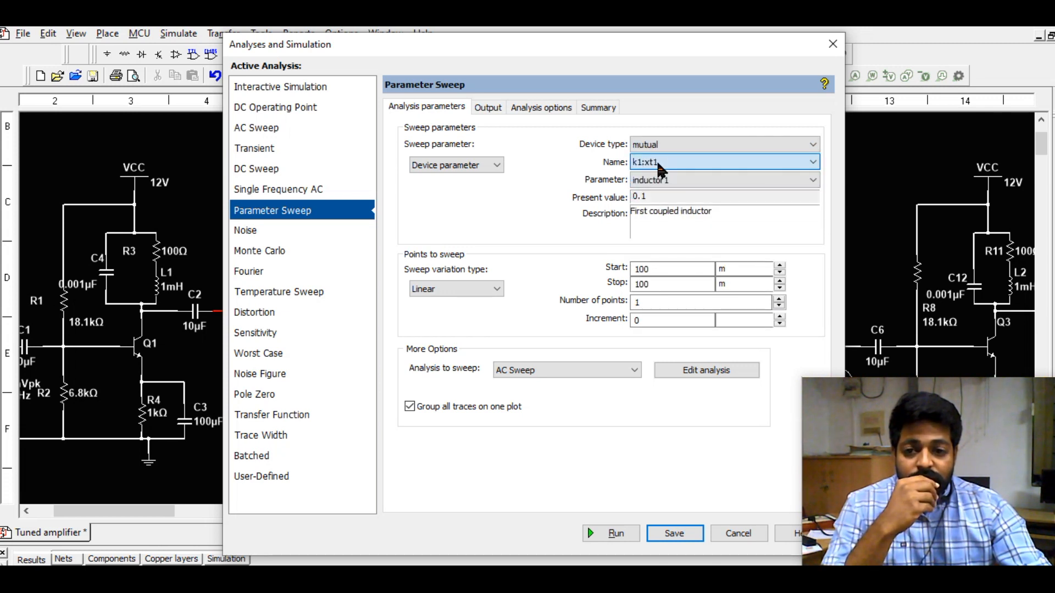
click(663, 181)
click(653, 214)
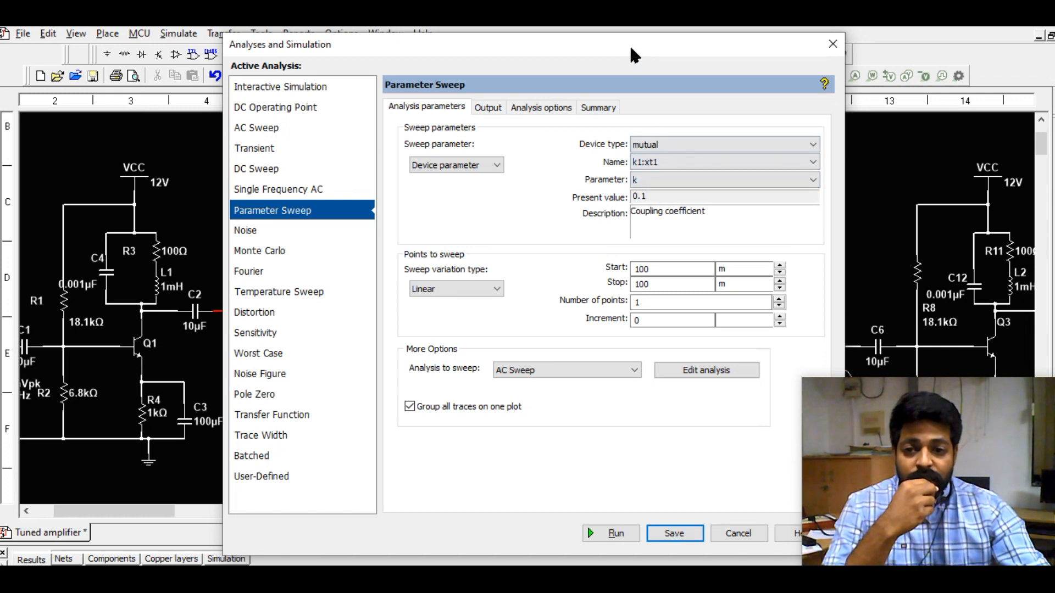
- Set the start of the linear coupling coefficient sweep to 1 m, keeping 100 m as the stop value
drag(631, 53, 556, 50)
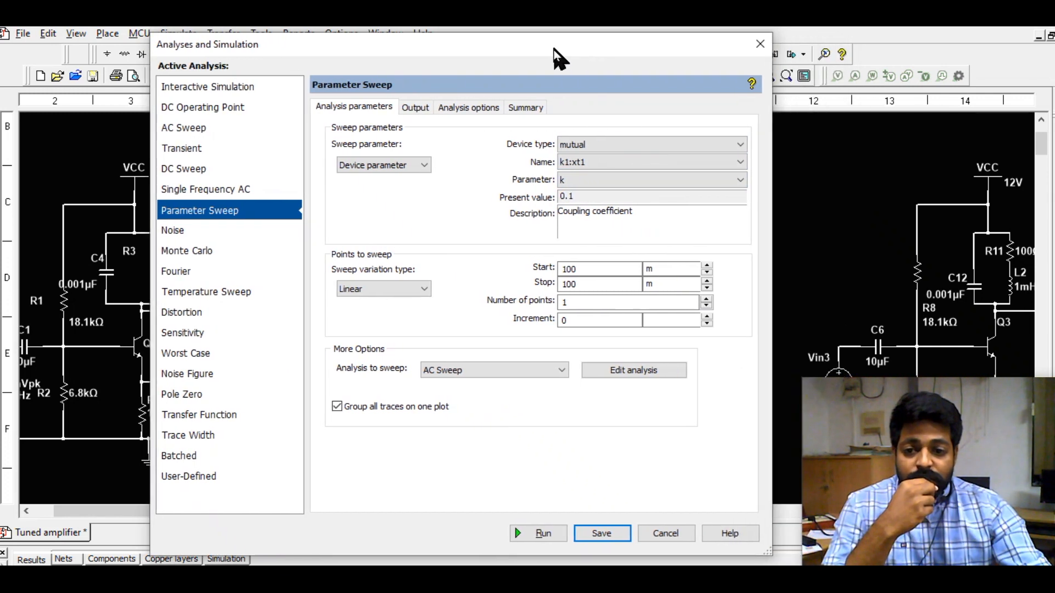
click(584, 273)
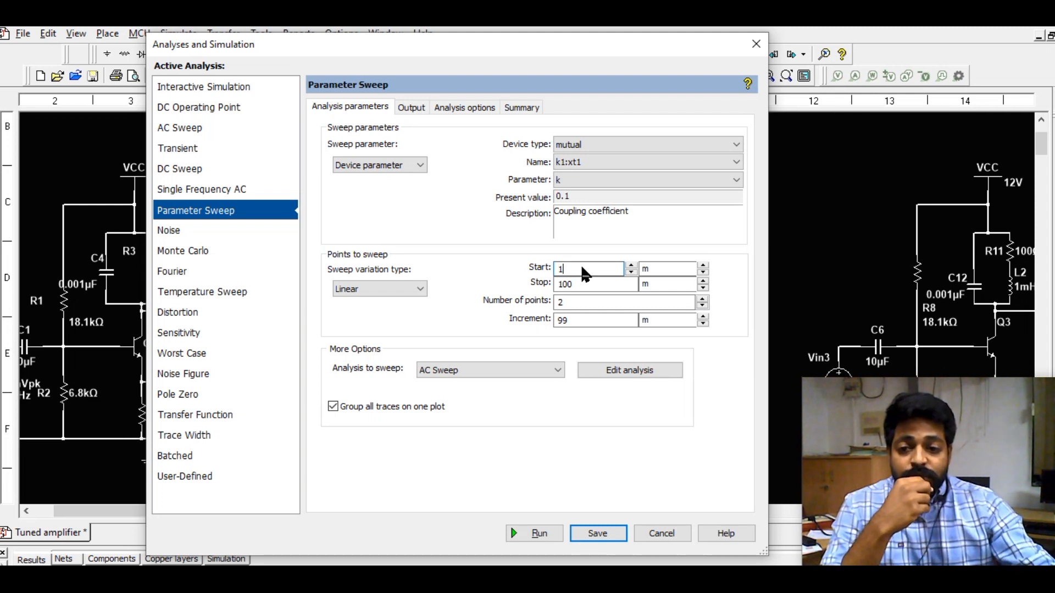
click(588, 281)
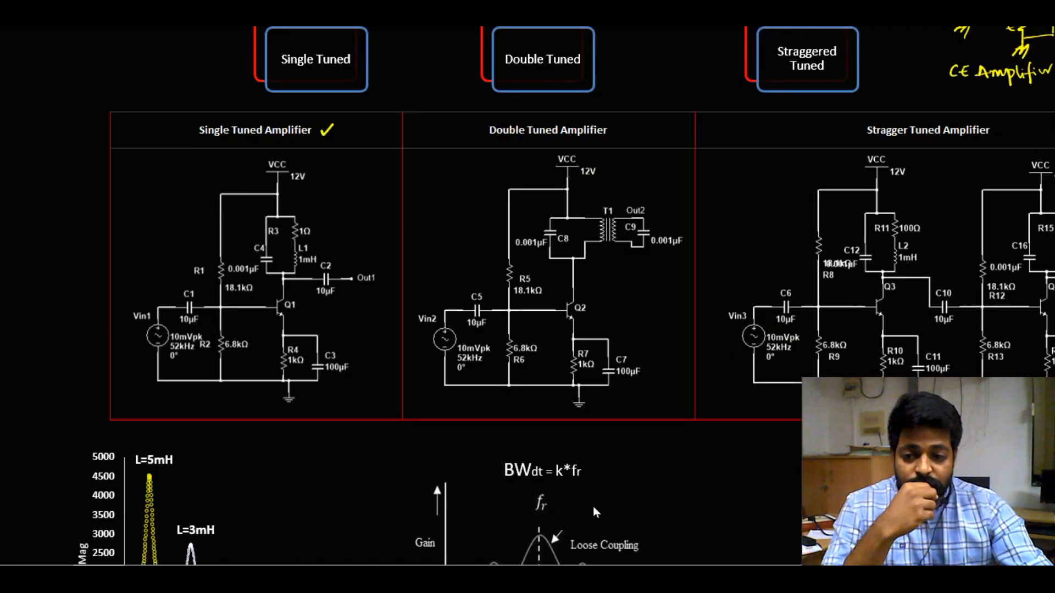
- Review the double tuned bandwidth formula and the loose and tight coupling curves in Excel, and return to Multisim
scroll(592, 506, down, 4)
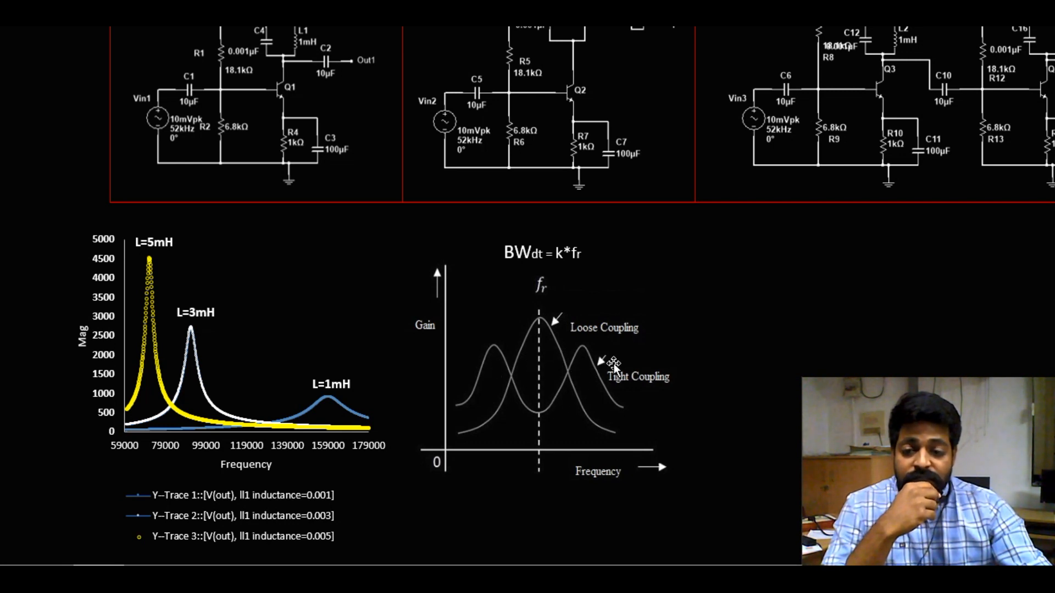
click(563, 256)
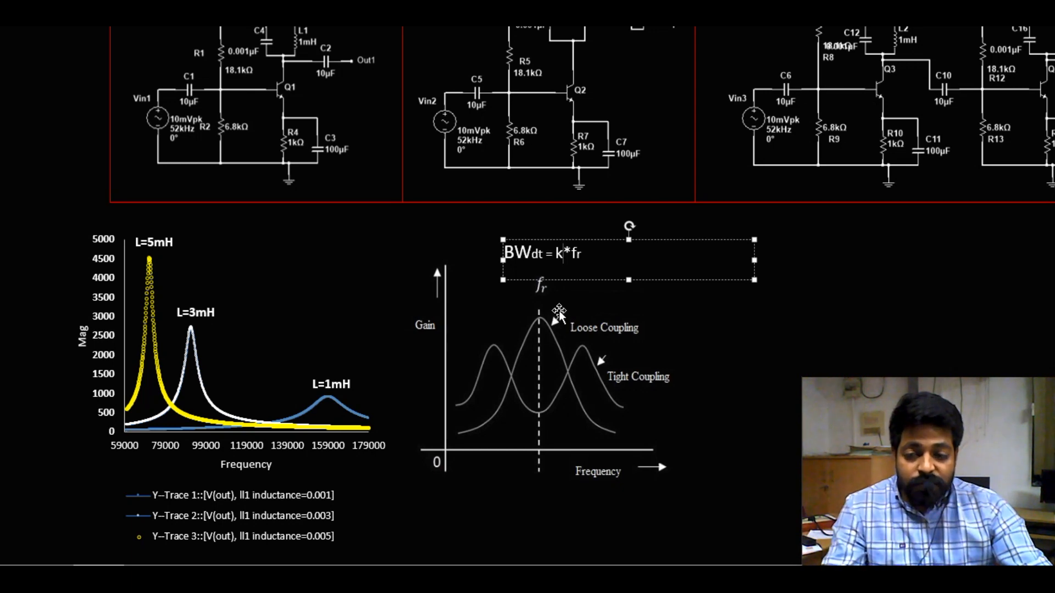
key(alt+Tab)
key(alt+Tab)
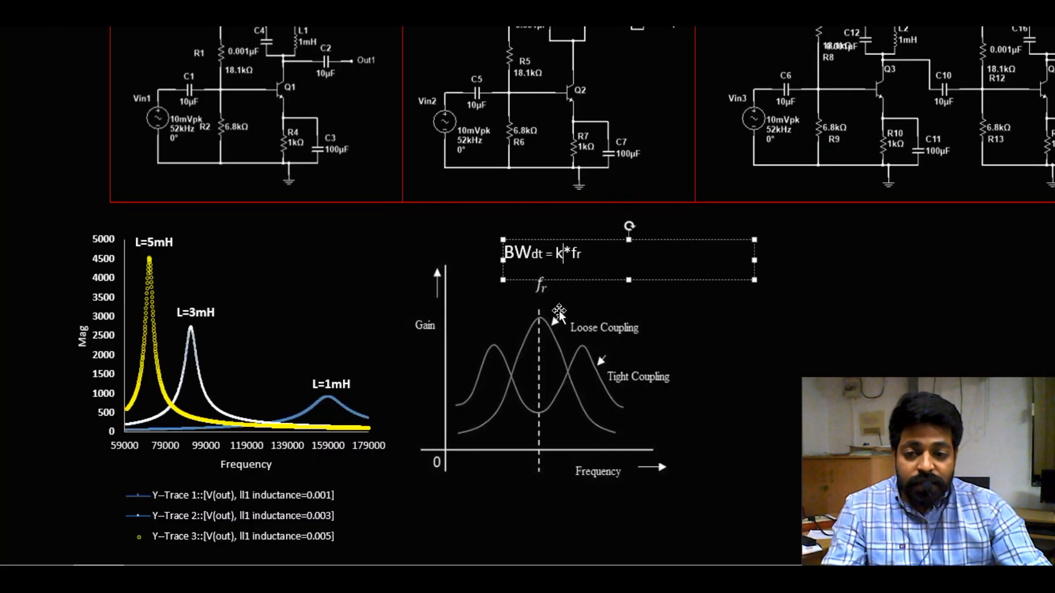
key(alt+Tab)
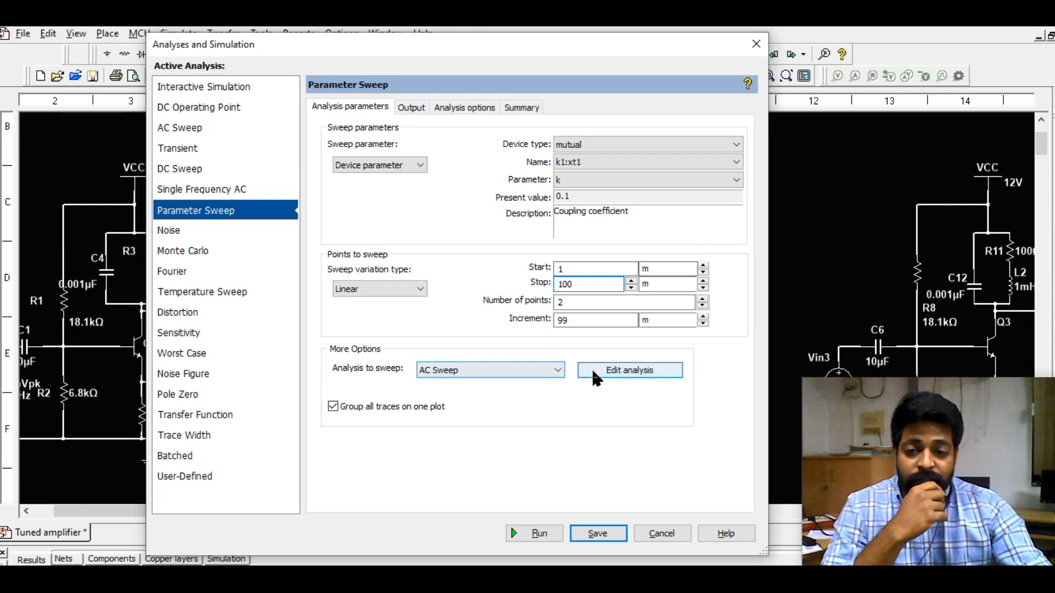
- Replace V(out1) with V(out2) as the sweep's output variable and run the parameter sweep
click(408, 106)
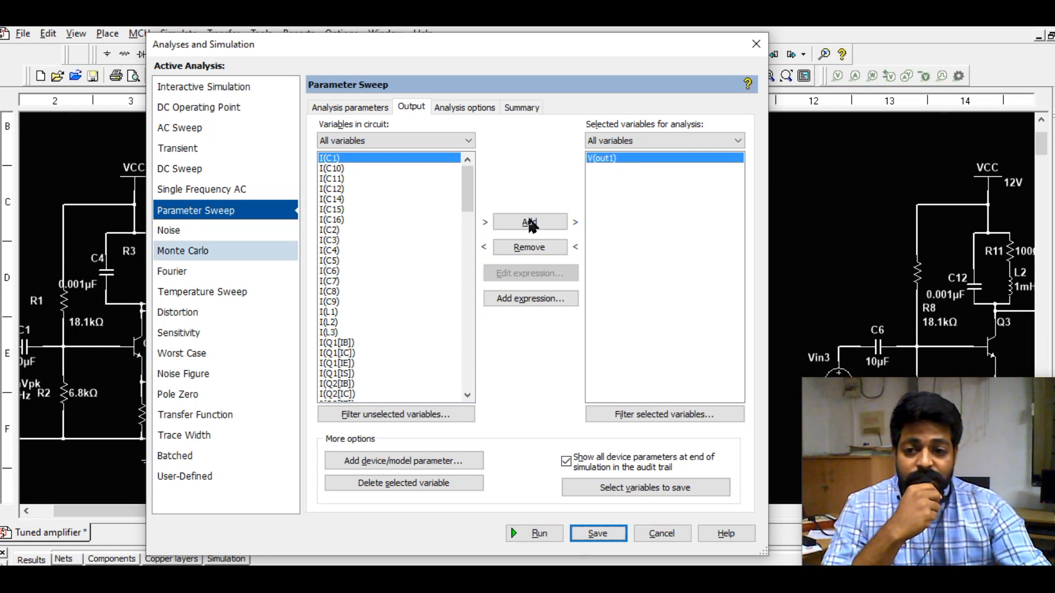
click(544, 247)
drag(467, 175, 466, 391)
click(352, 373)
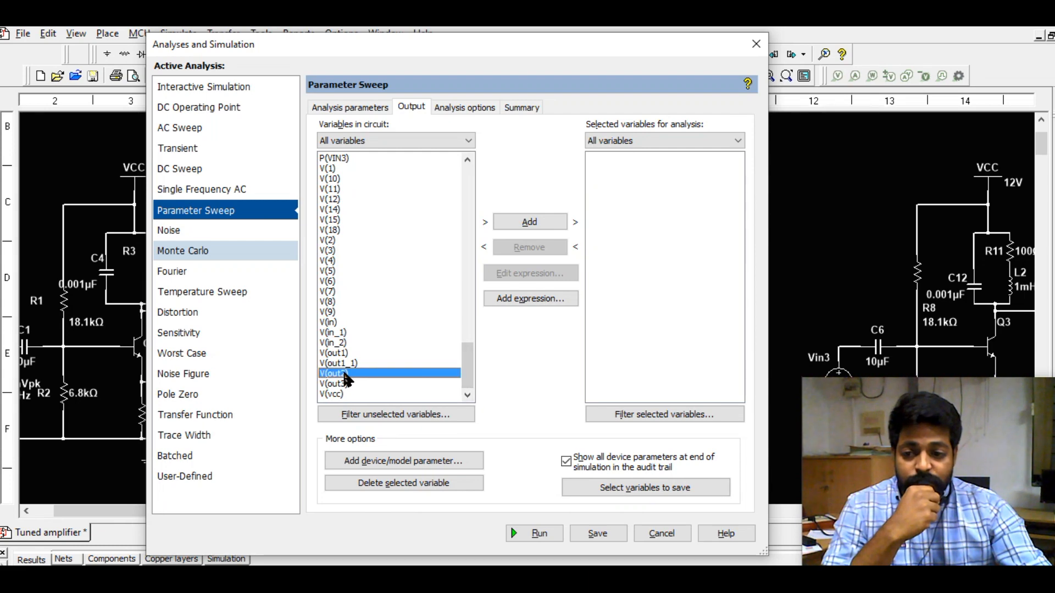
click(524, 223)
click(535, 532)
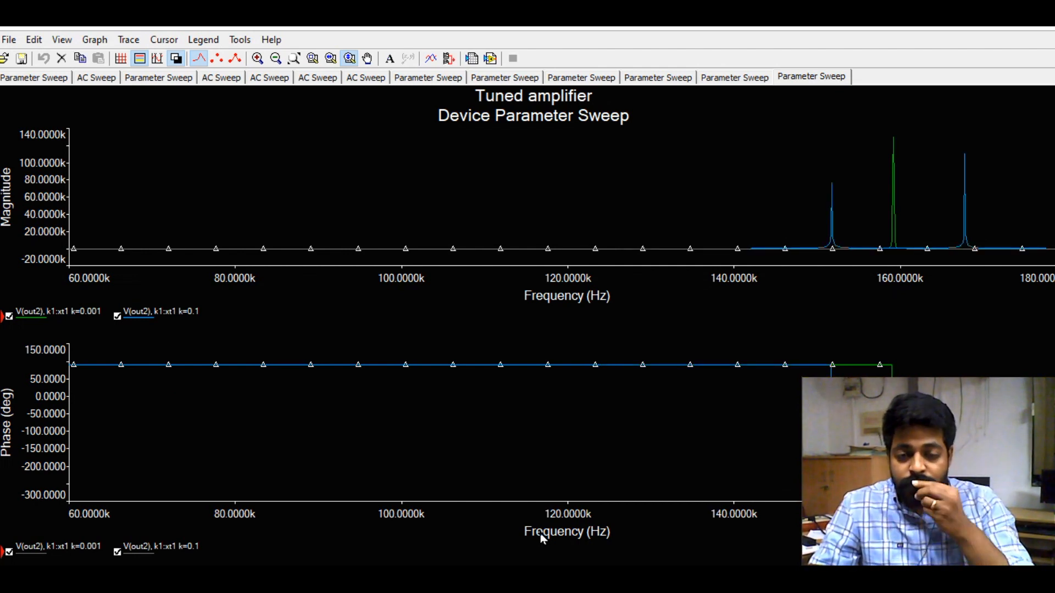
- Change the magnitude axis of the sweep graph to the decibel scale
double_click(40, 205)
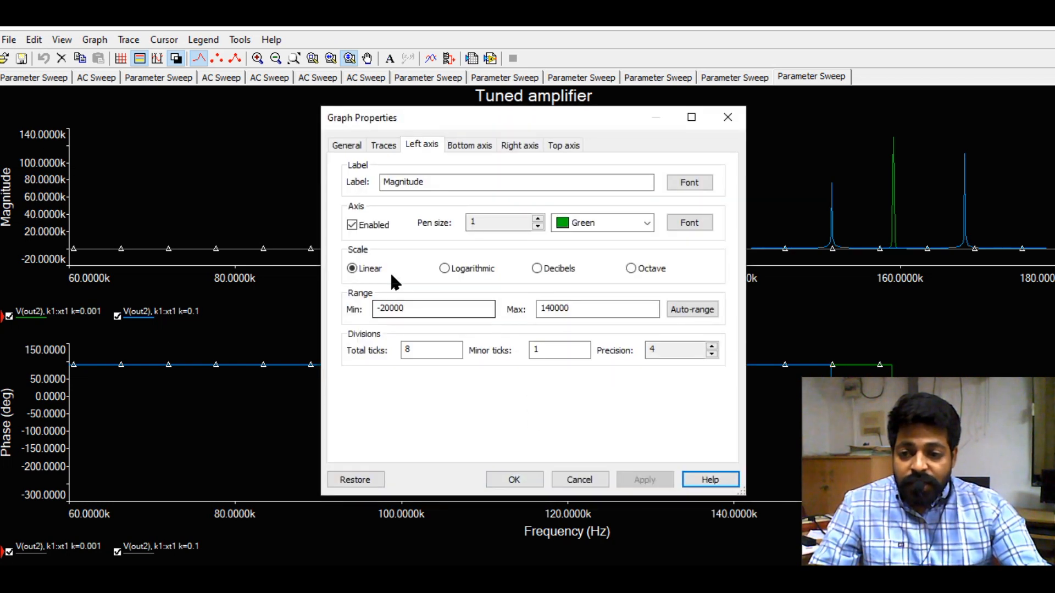
click(537, 269)
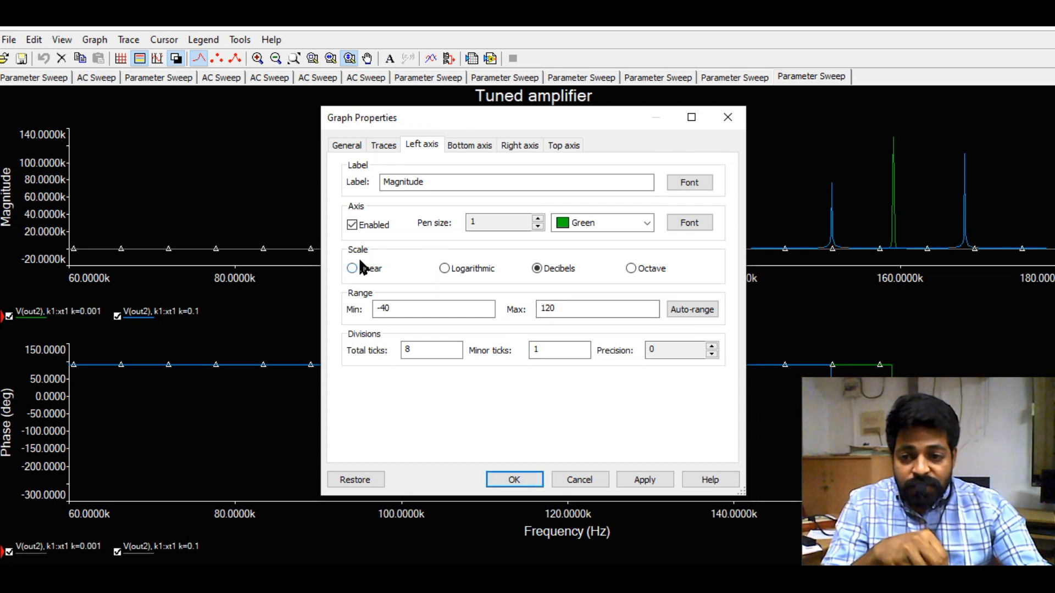
click(519, 482)
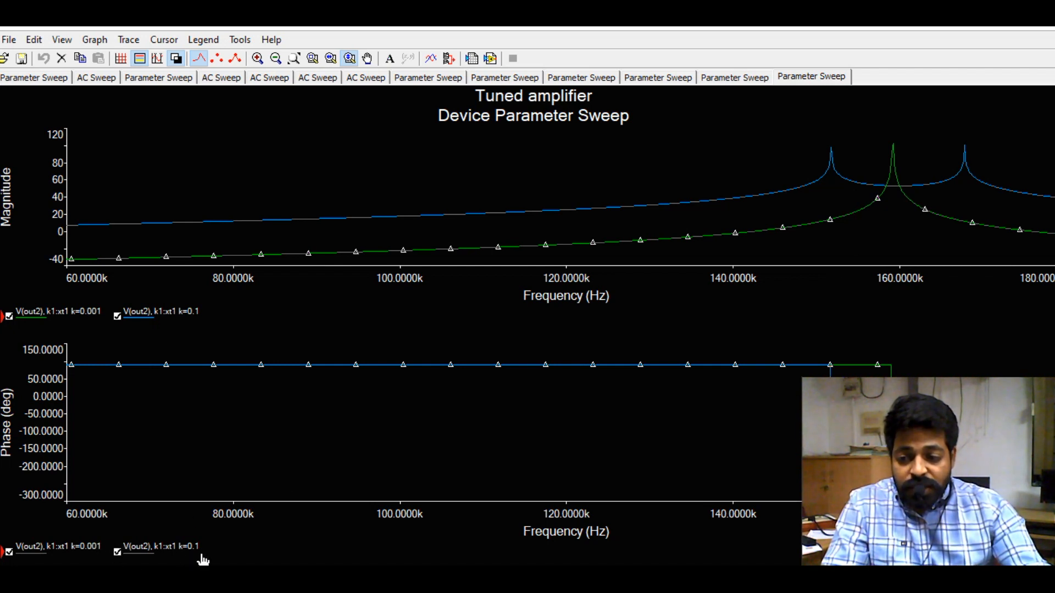
- Delete the phase plot and hide the k=0.1 trace in the magnitude plot so only k=0.001 is shown
click(117, 554)
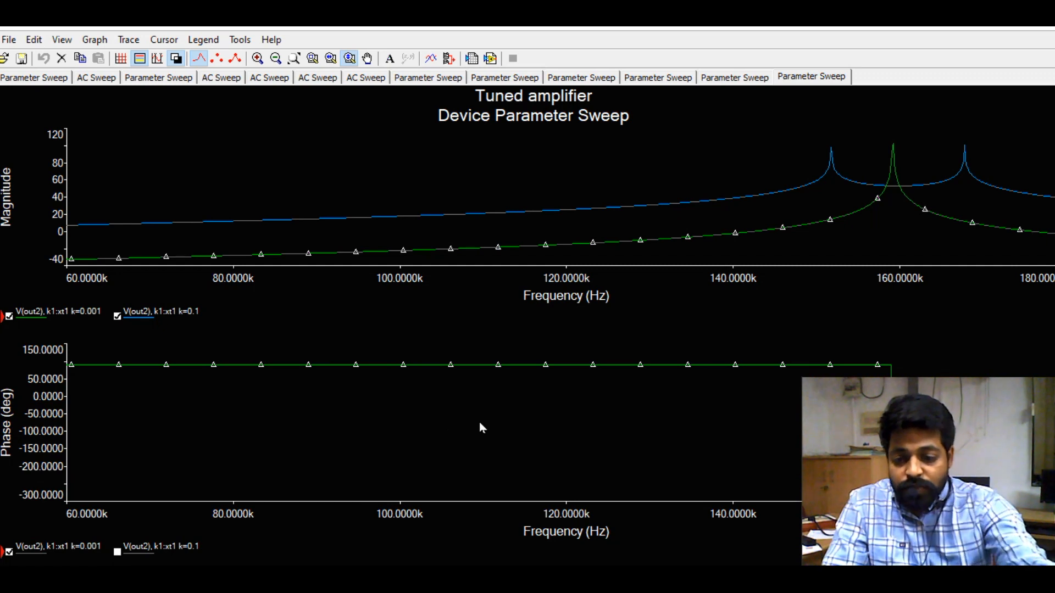
key(Delete)
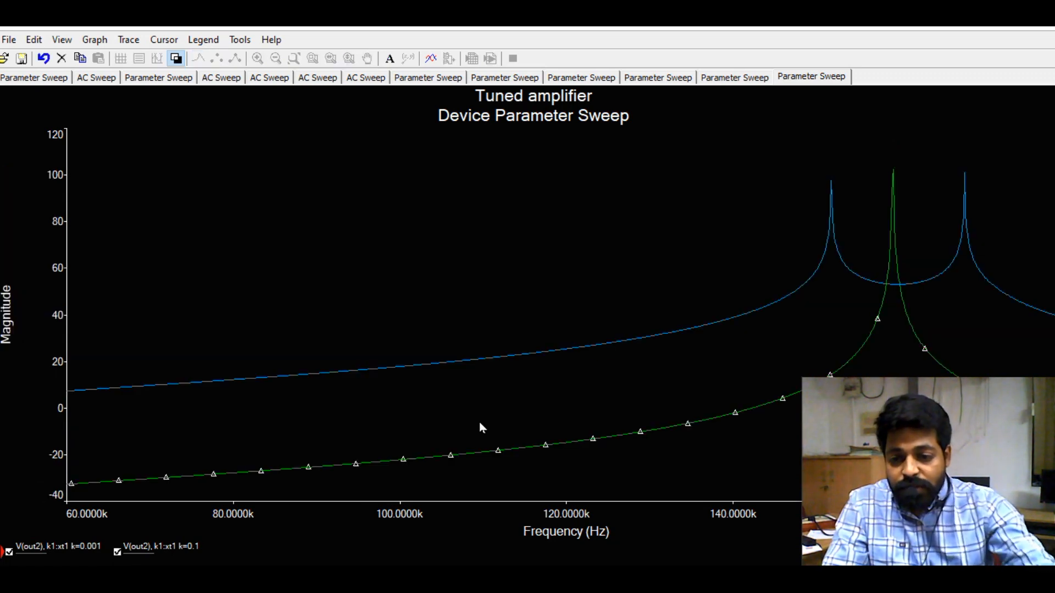
click(118, 552)
drag(883, 481, 125, 175)
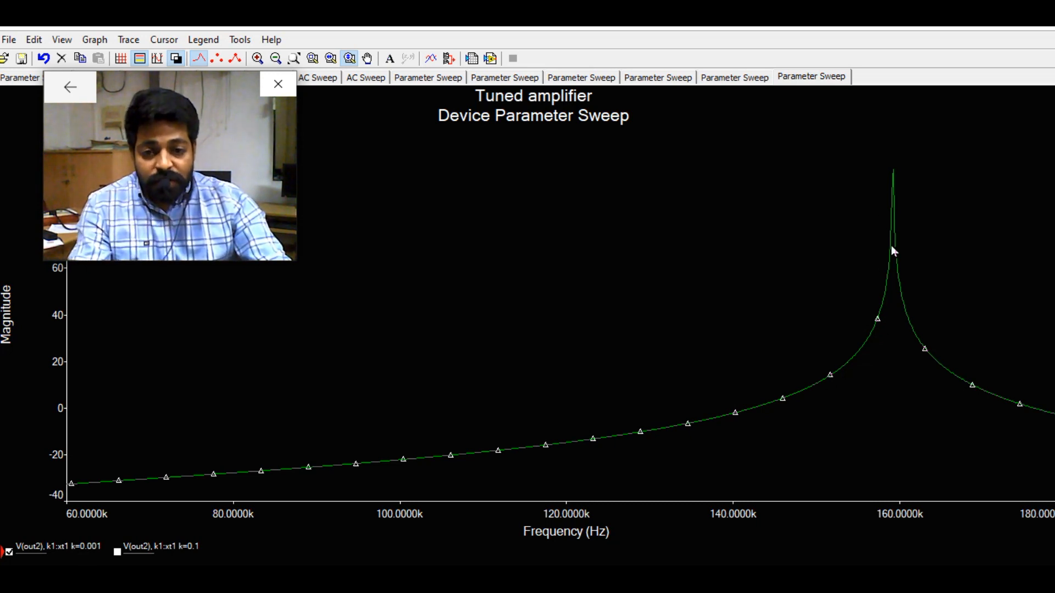
- Switch to Excel and compare the loosely coupled response with the theoretical curve and the BW = k*fr formula
key(alt+Tab)
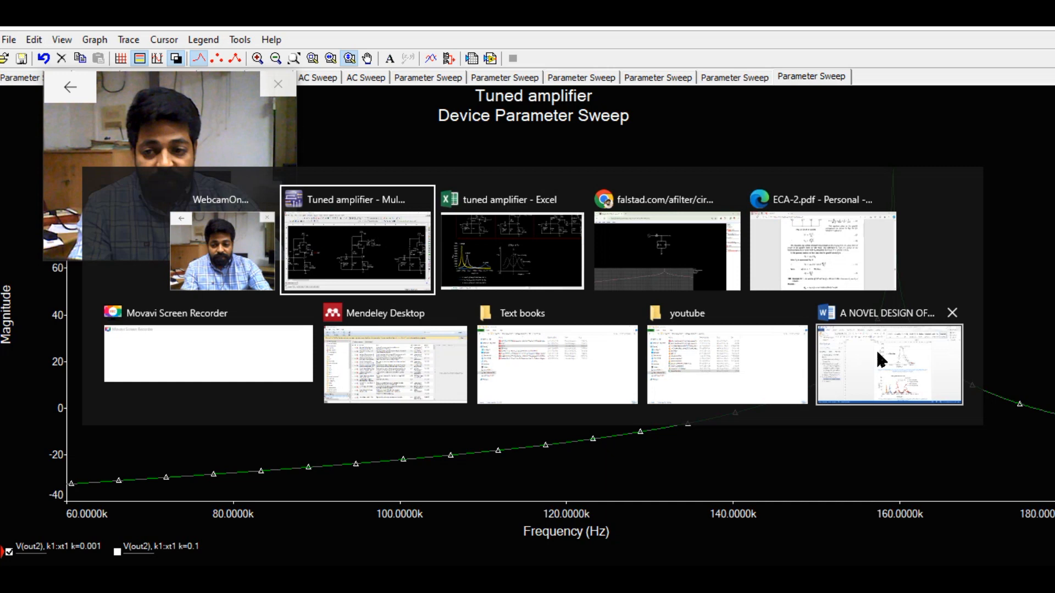
click(869, 351)
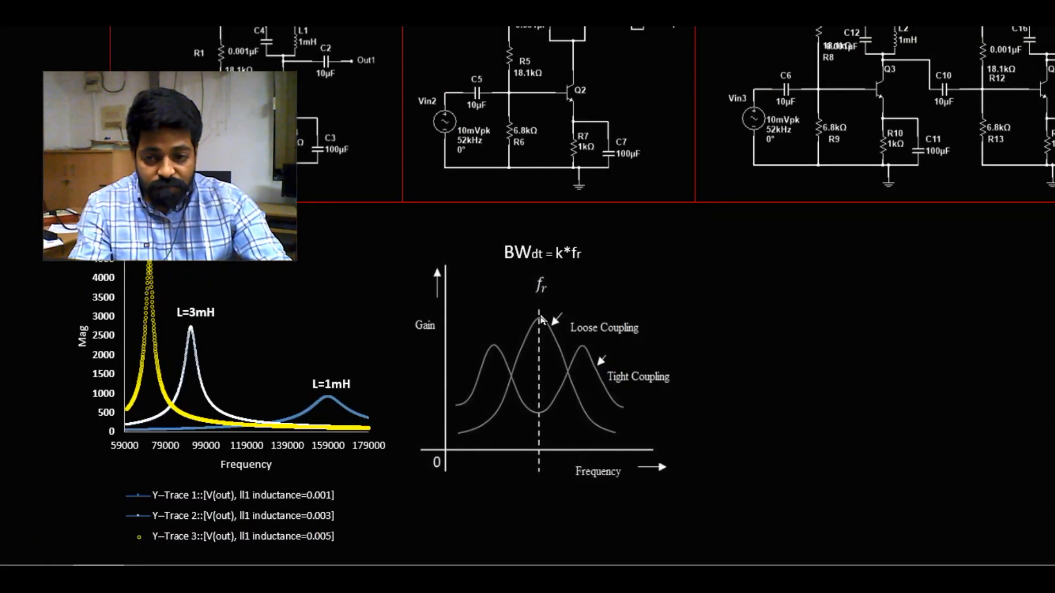
click(562, 253)
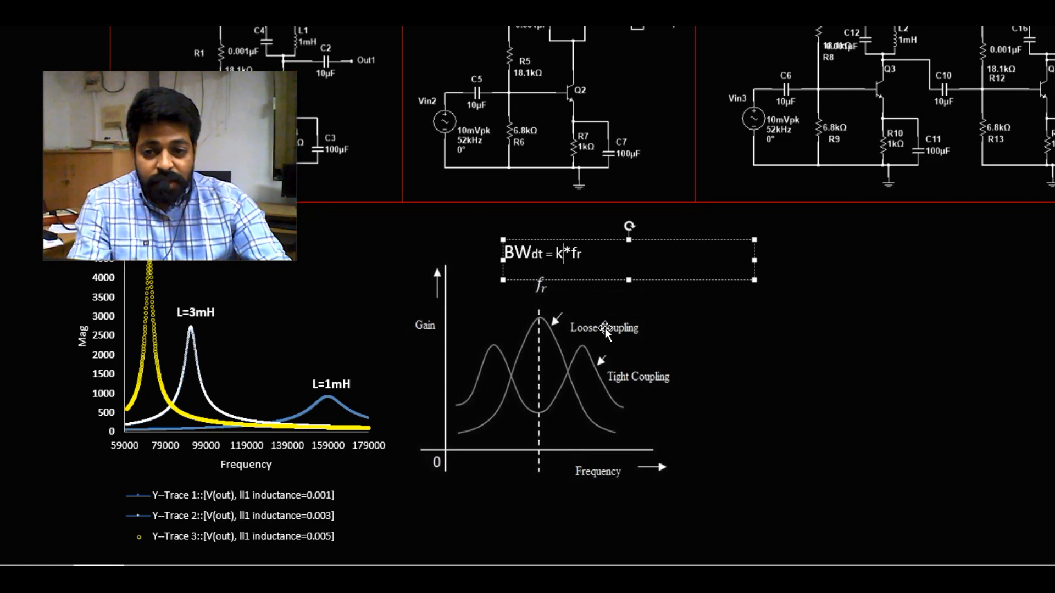
click(397, 437)
- Return to the Multisim sweep graph, hide the k=0.001 trace and show the k=0.1 trace
key(alt+Tab)
key(alt+Tab)
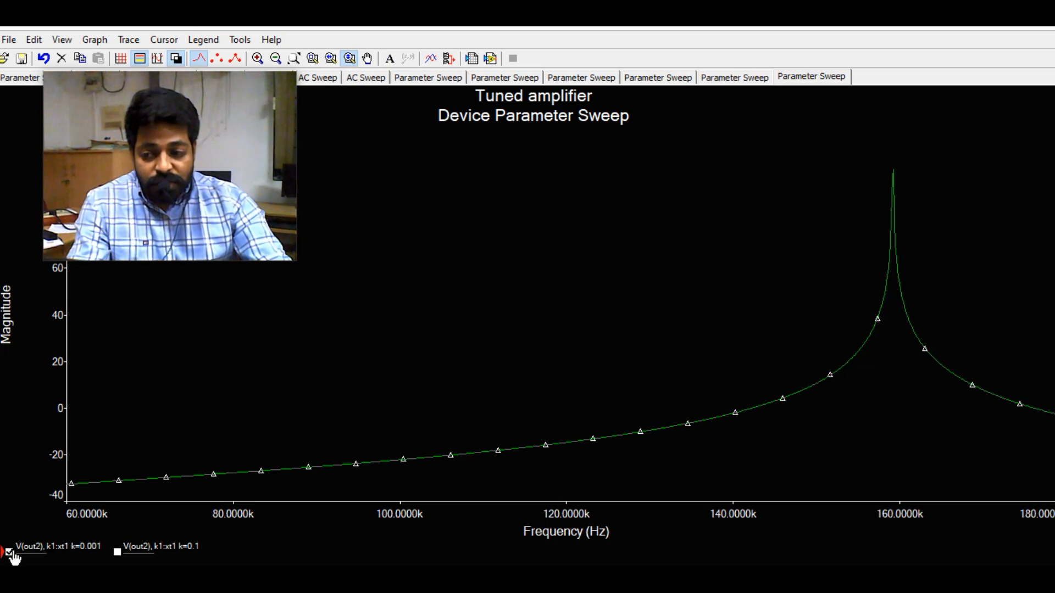
click(14, 553)
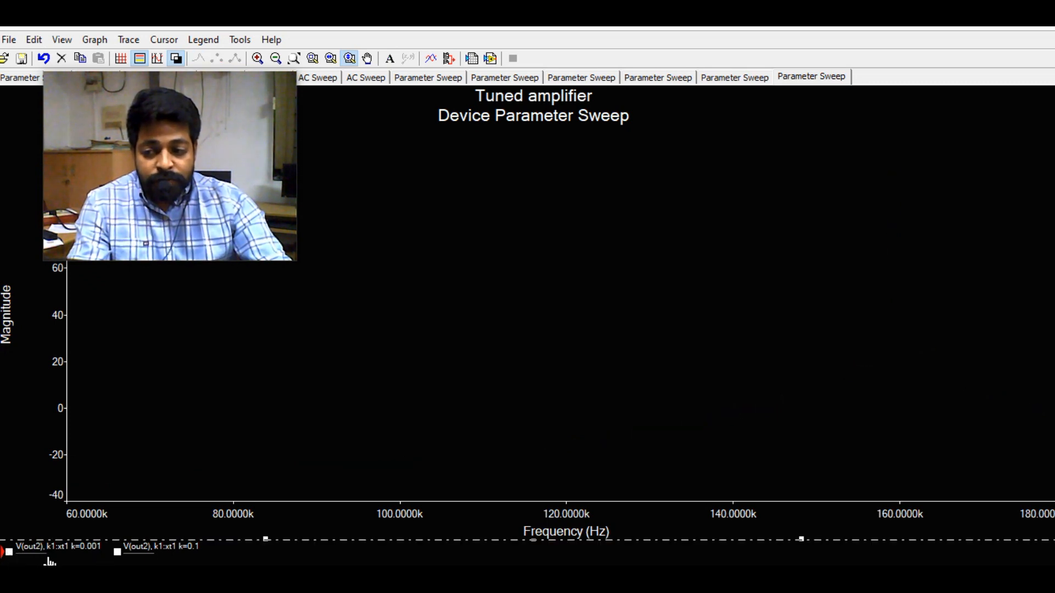
click(117, 552)
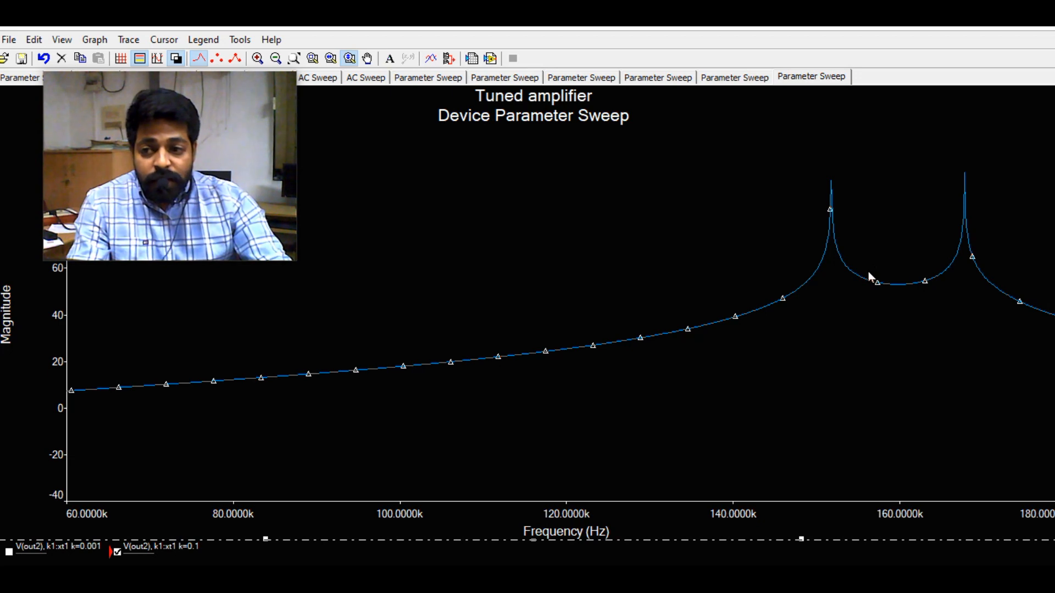
- Switch to Excel and compare the tightly coupled response with the theoretical curve and the k factor in the bandwidth formula
key(alt+Tab)
key(alt+Tab)
key(alt+Tab)
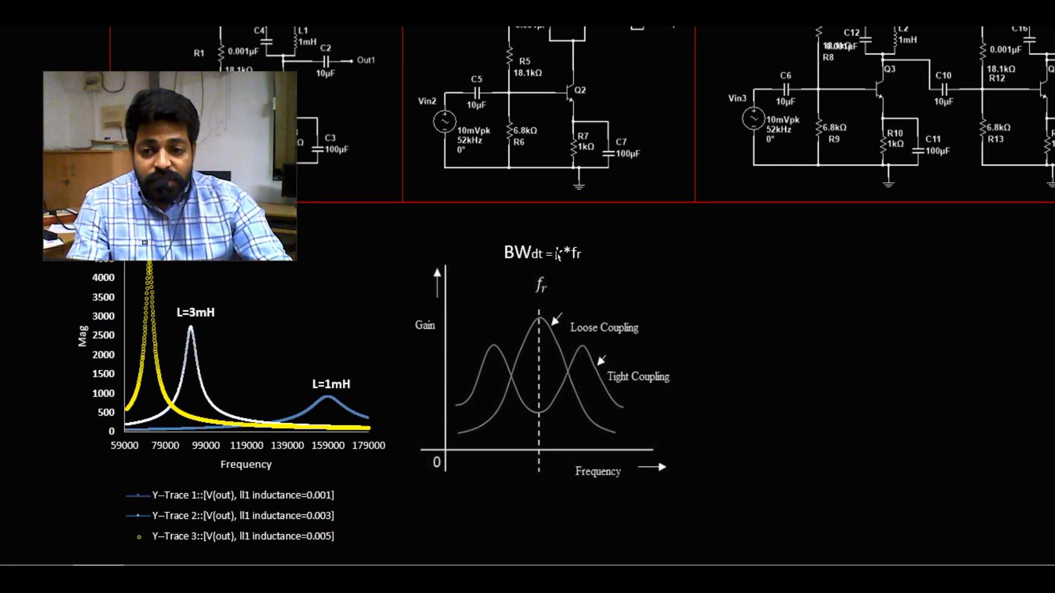
click(562, 254)
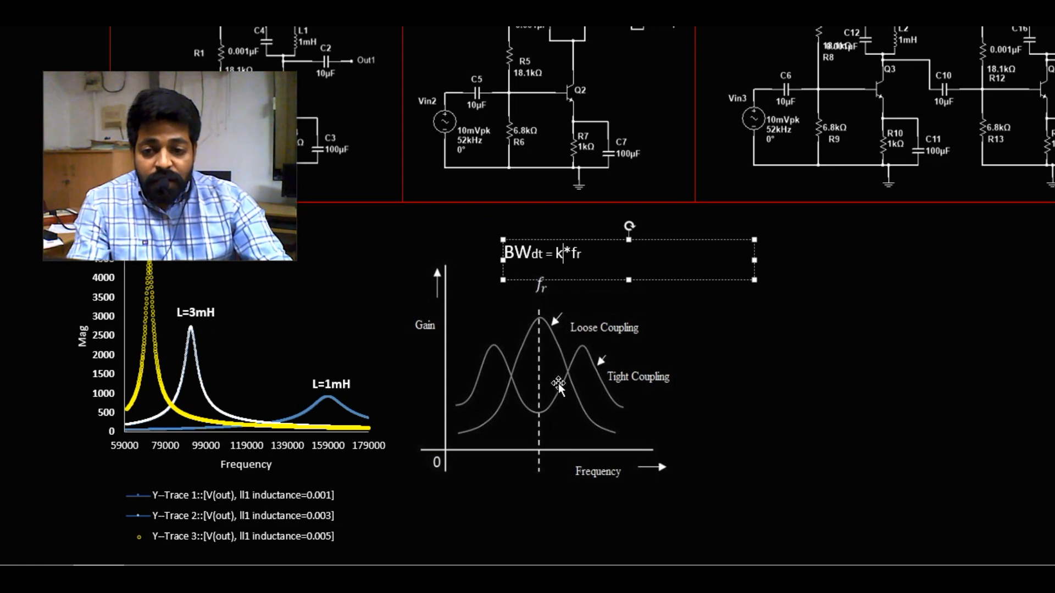
key(alt)
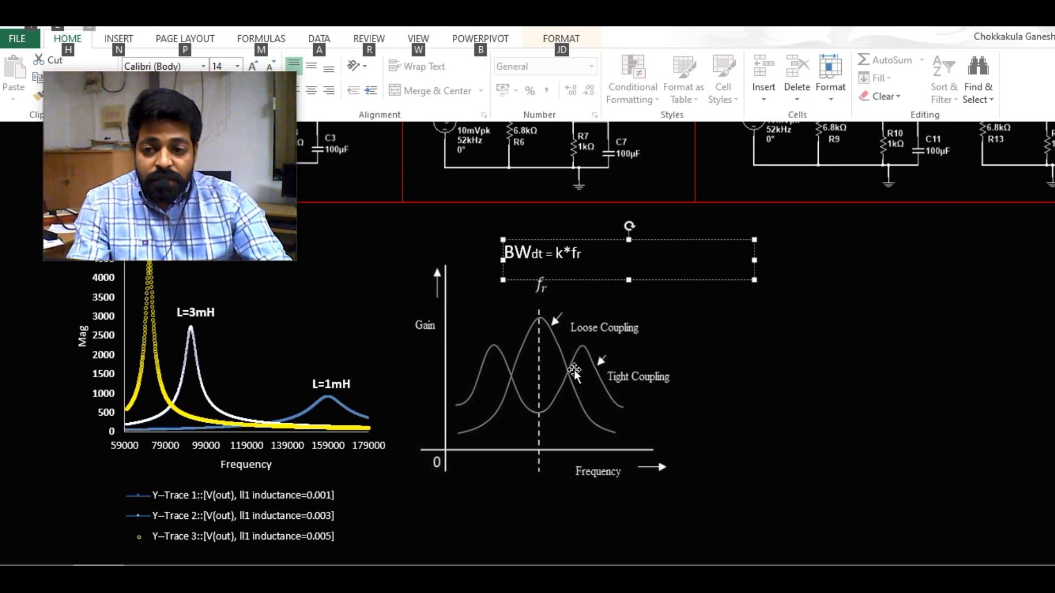
- Return to the Multisim sweep graph and show the k=0.001 trace together with the k=0.1 trace
key(alt+Tab)
key(alt+Tab)
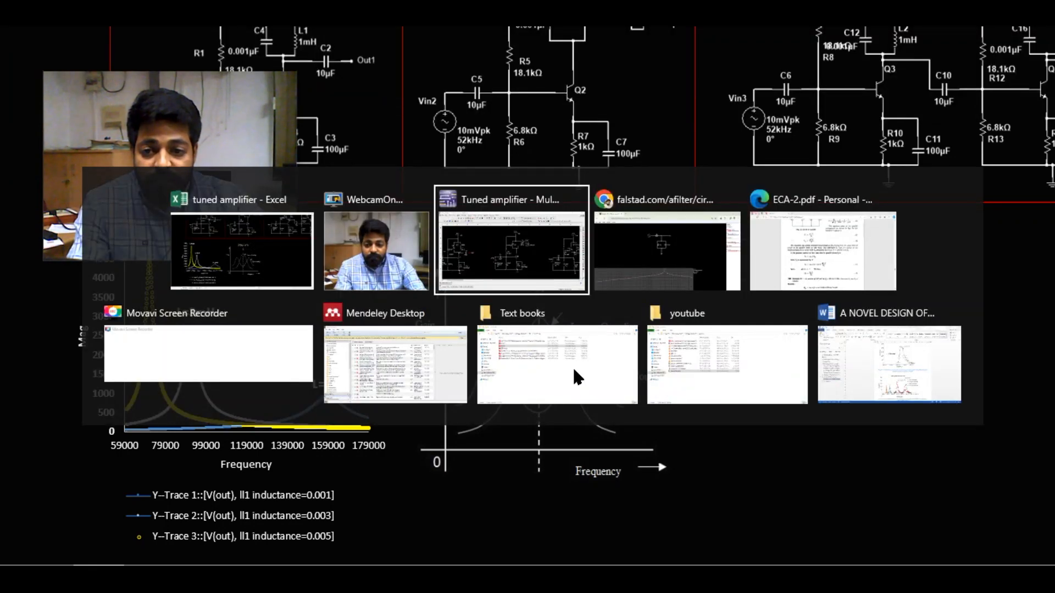
click(8, 553)
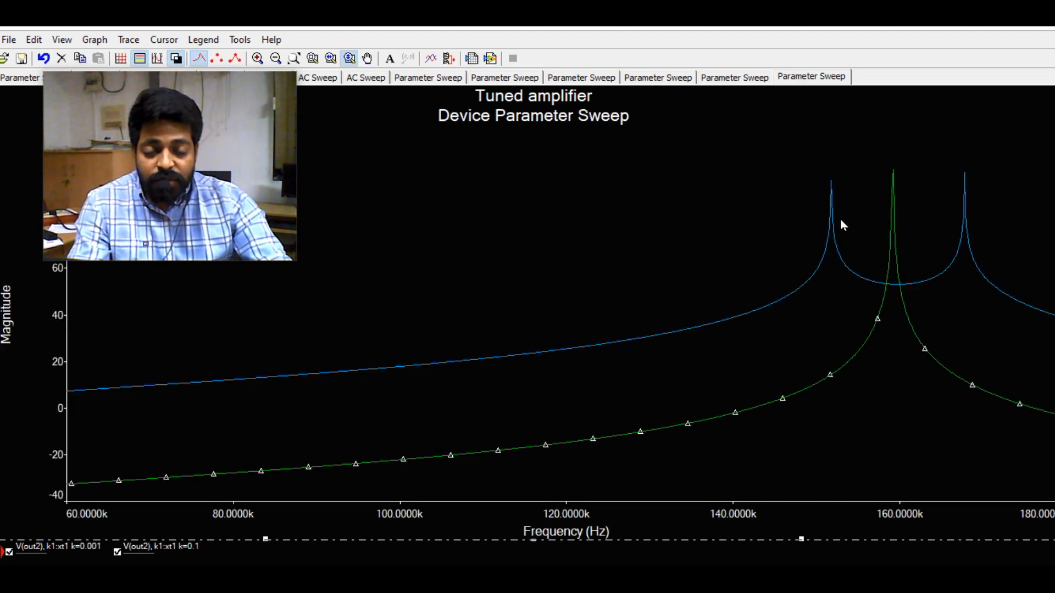
- Close the graph, set the coupling coefficient sweep to 3 points and run it again
click(1044, 28)
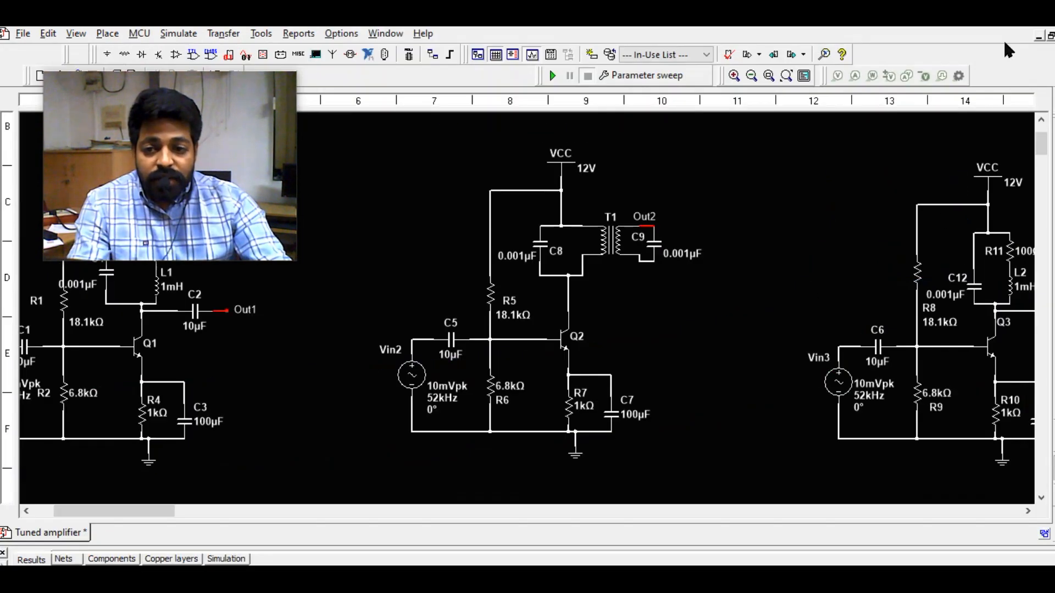
click(625, 77)
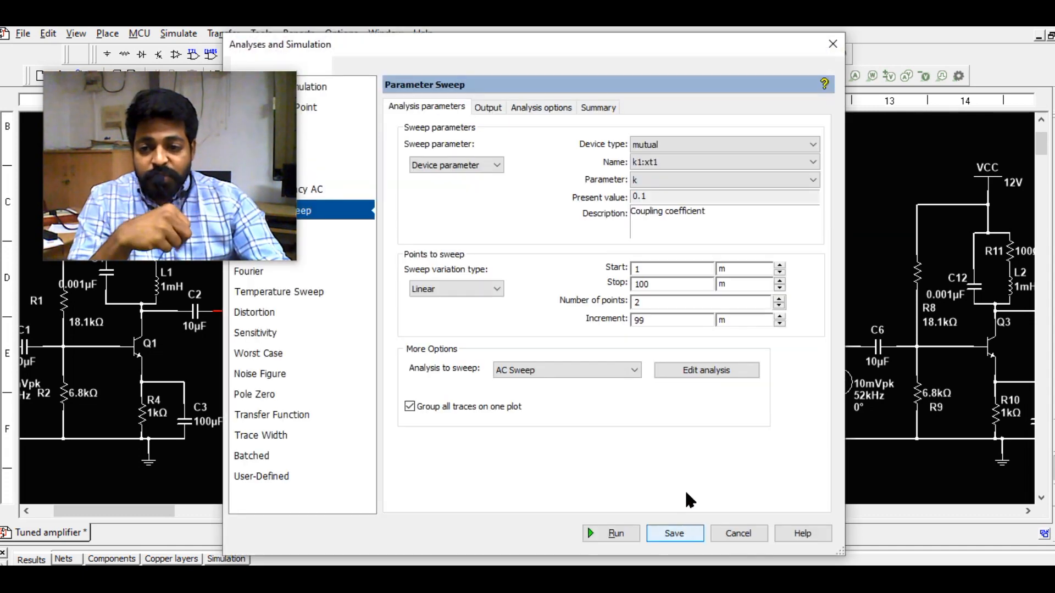
click(659, 303)
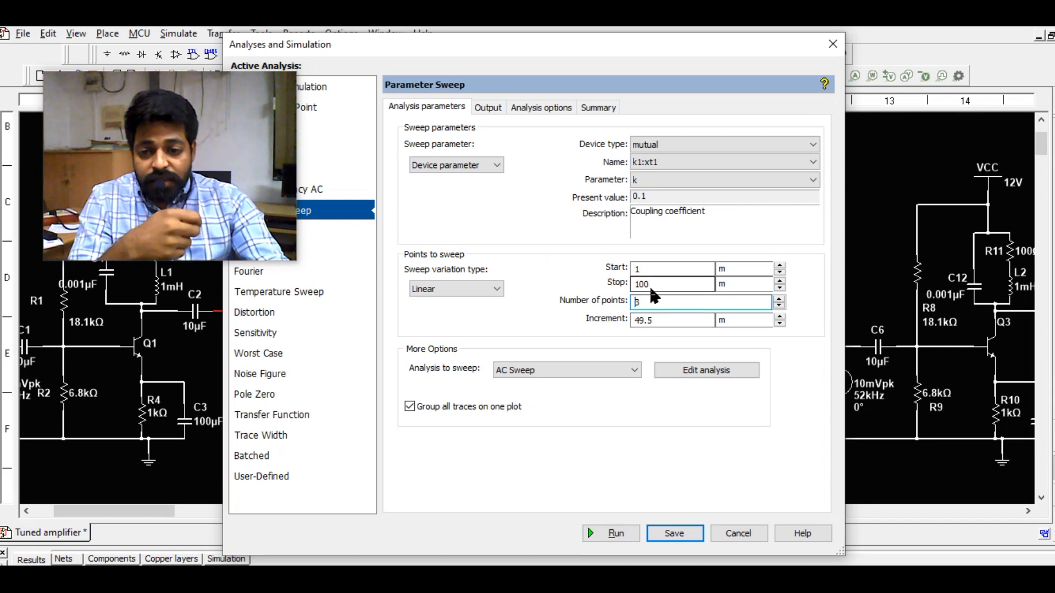
click(615, 533)
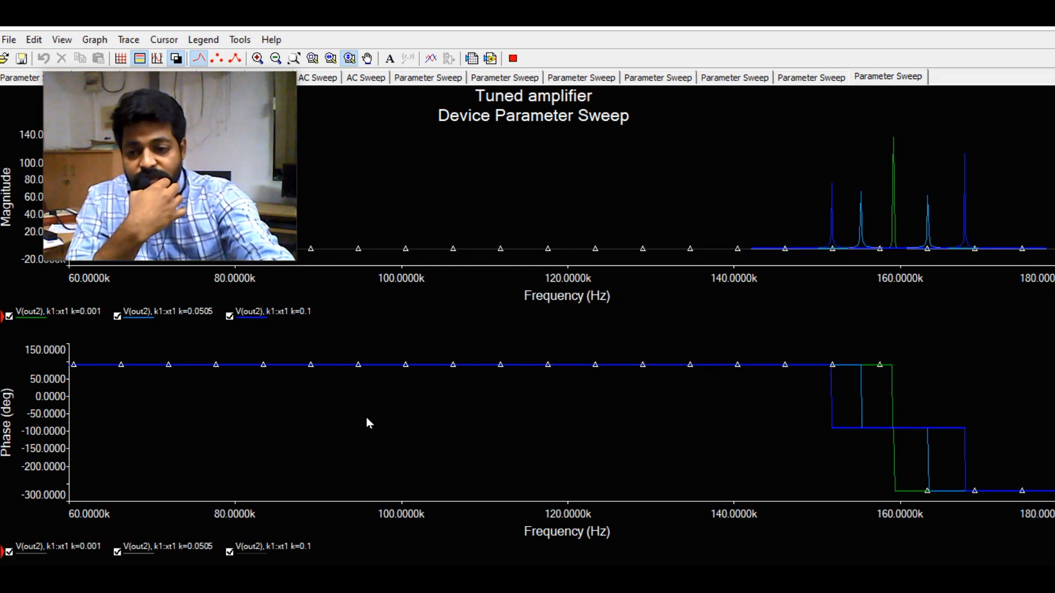
- Delete the phase plot of the new sweep graph and set its magnitude axis to decibels
drag(215, 138, 431, 172)
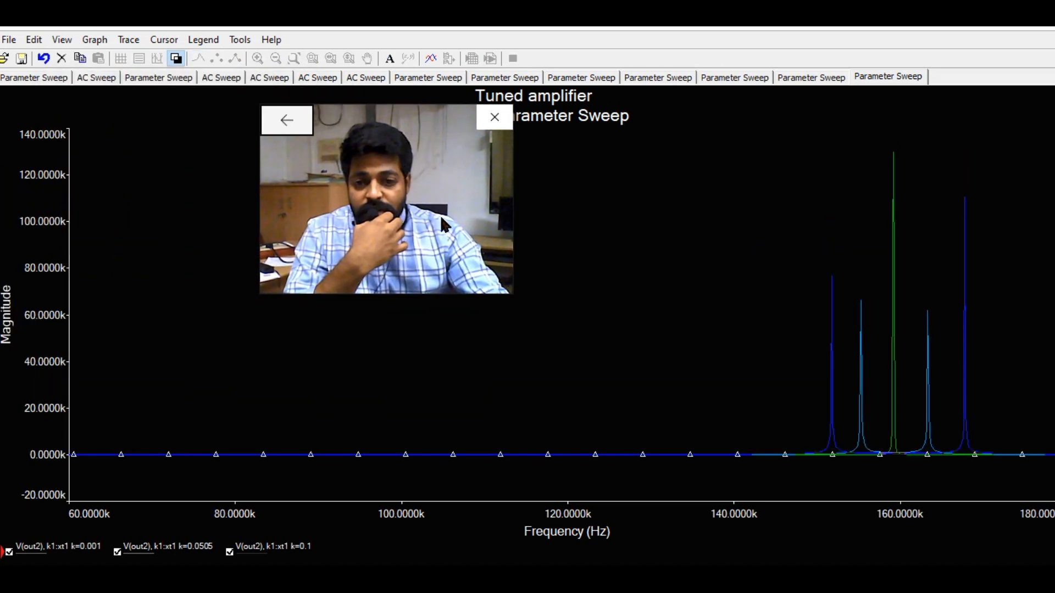
double_click(37, 314)
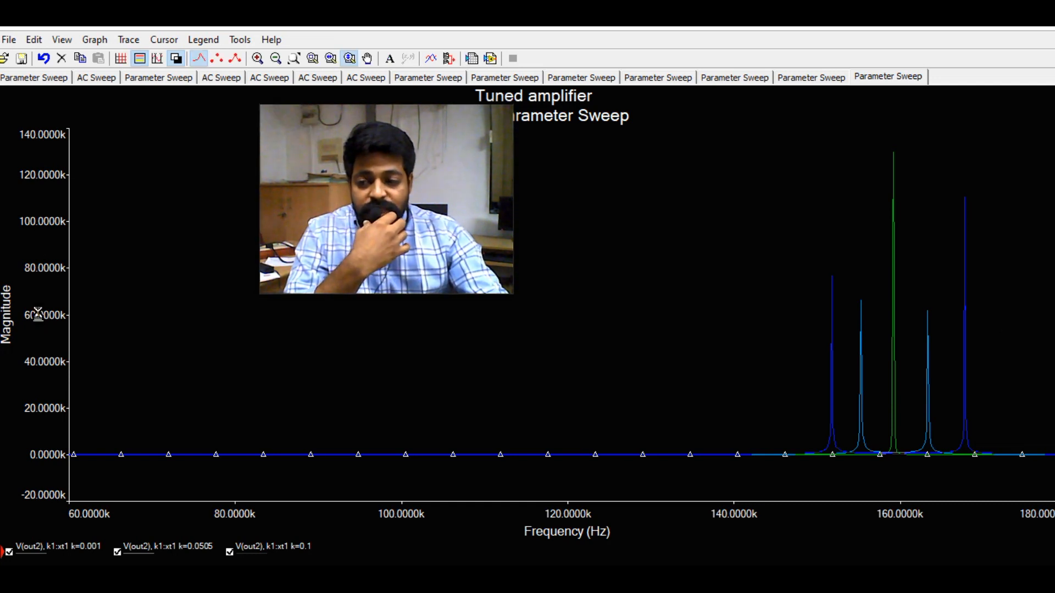
double_click(38, 314)
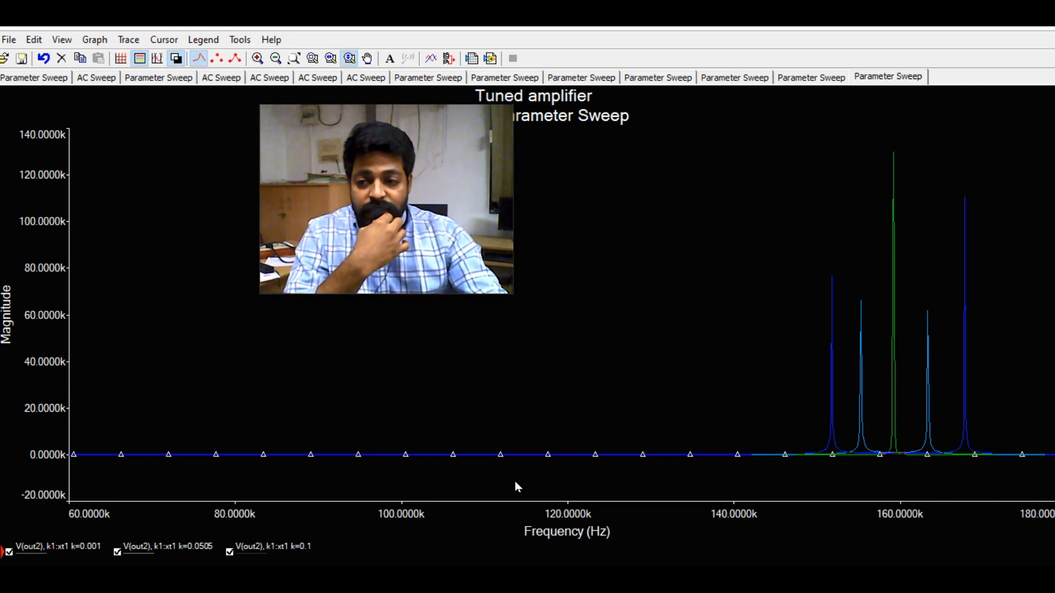
drag(554, 117, 743, 183)
click(725, 305)
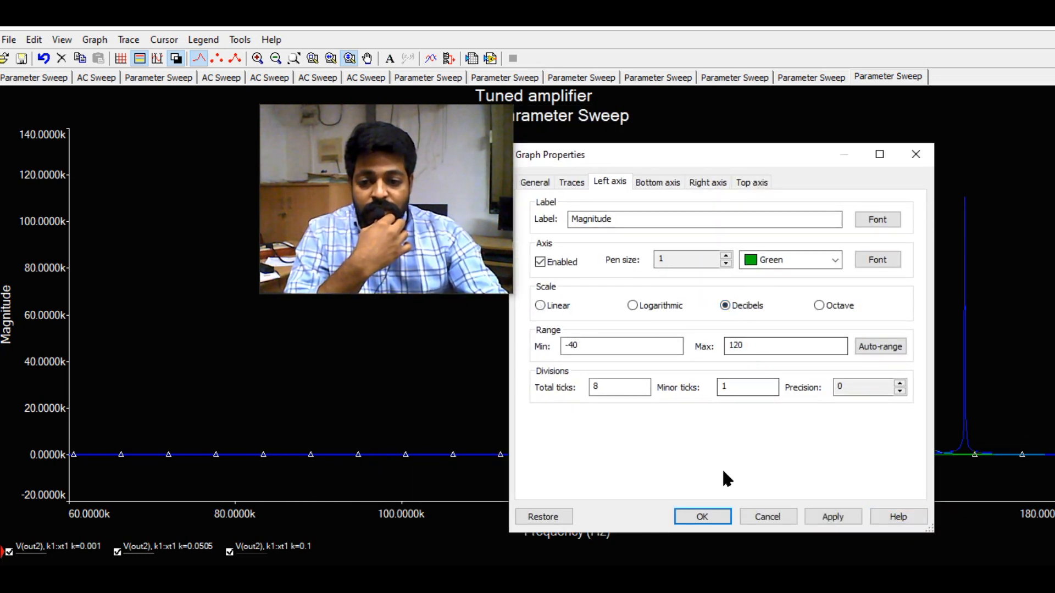
click(708, 518)
drag(435, 209, 371, 286)
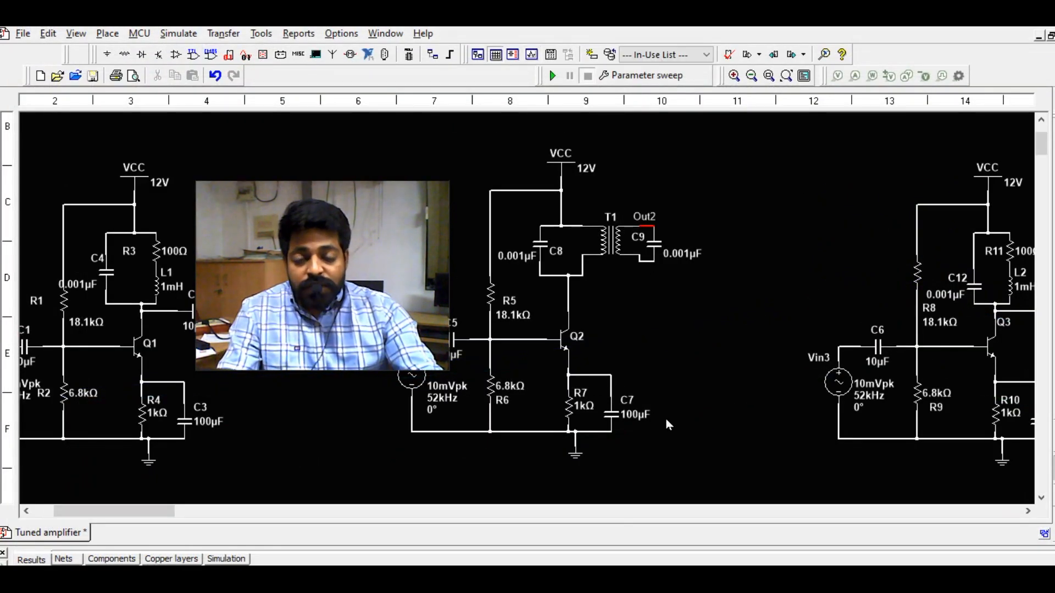
- Open the analysis settings from the schematic and select AC Sweep as the active analysis
scroll(668, 425, down, 2)
drag(149, 515, 200, 515)
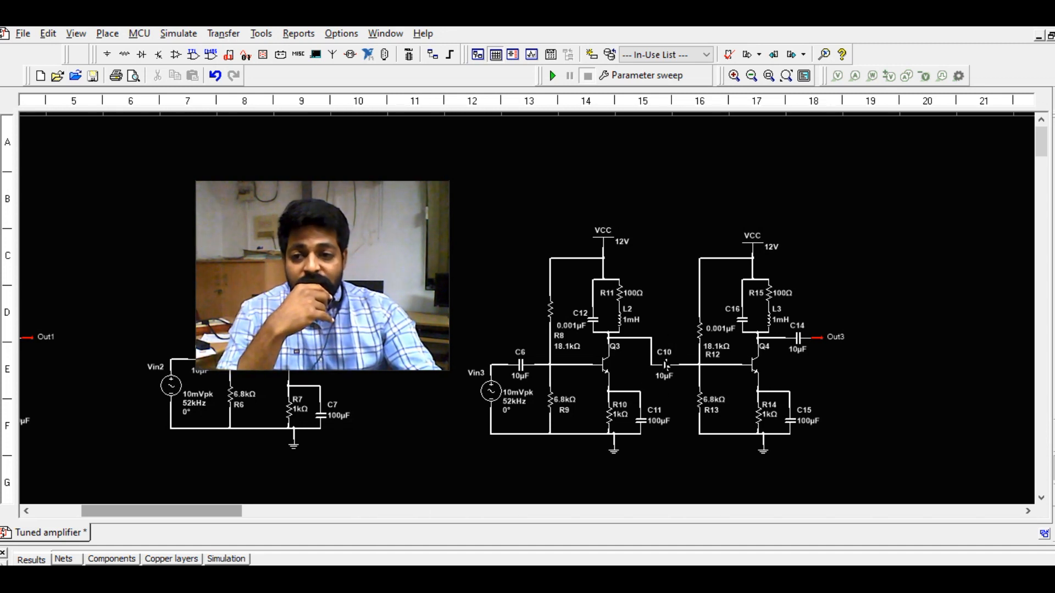
click(624, 78)
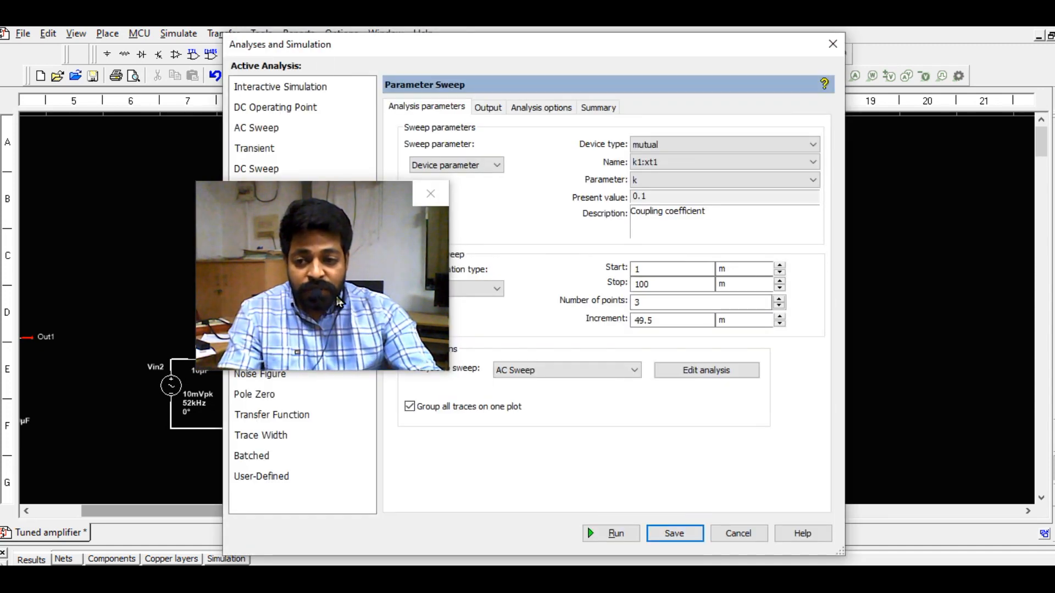
drag(339, 301, 946, 500)
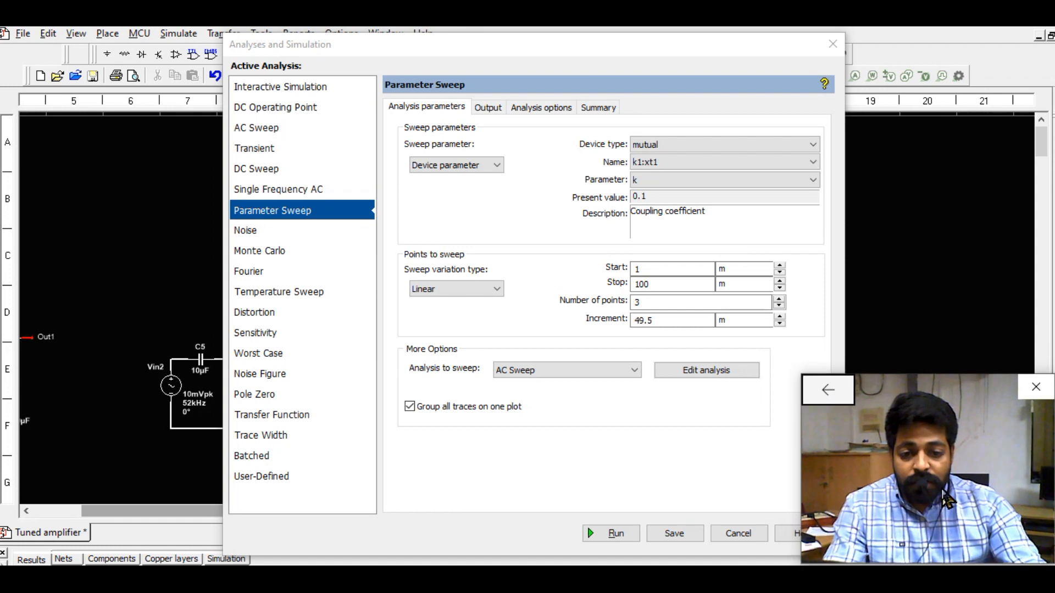
drag(489, 41, 362, 62)
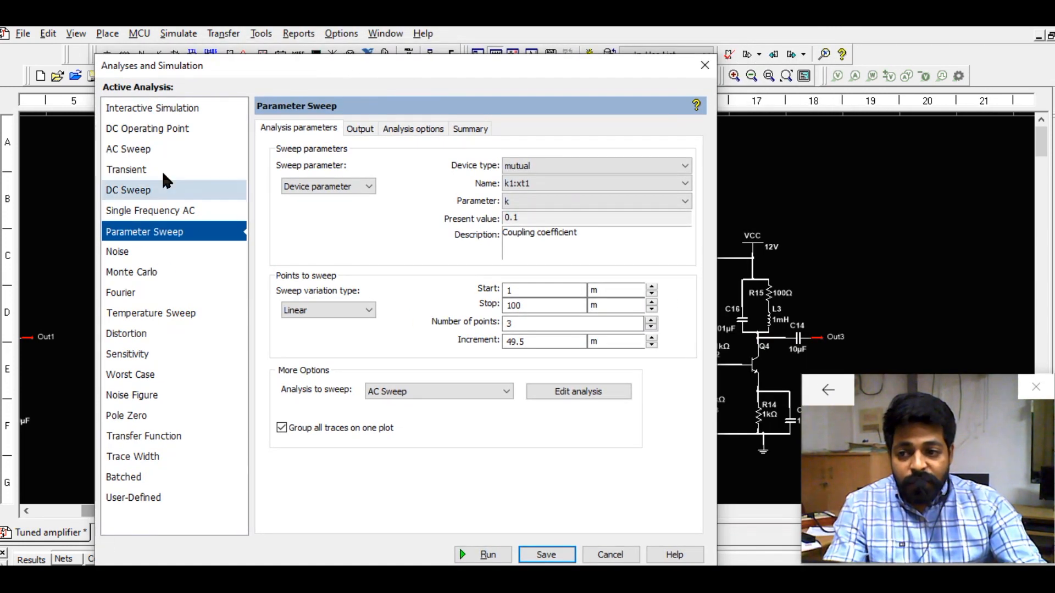
click(165, 150)
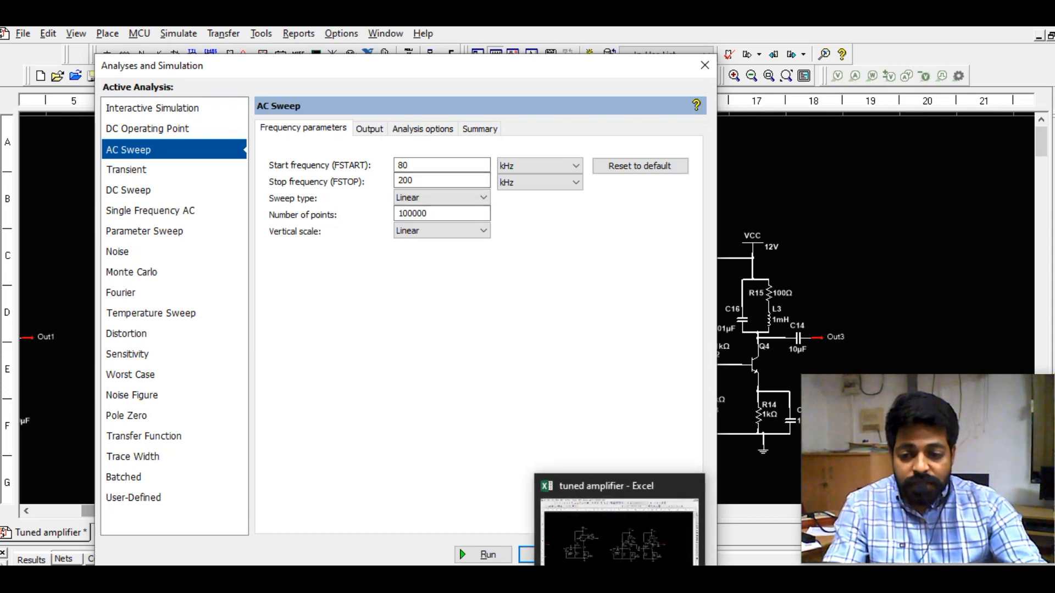
- Check the L, C and resonant frequency table and the amplifier schematics in Excel, and return to the Multisim analysis settings
click(533, 580)
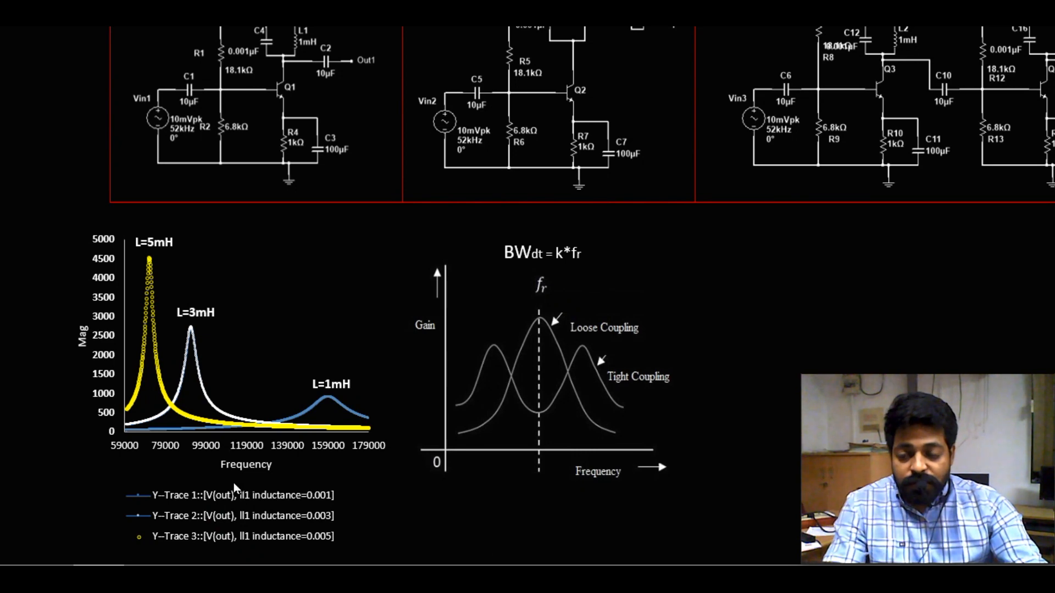
scroll(235, 488, down, 3)
mouse_move(188, 504)
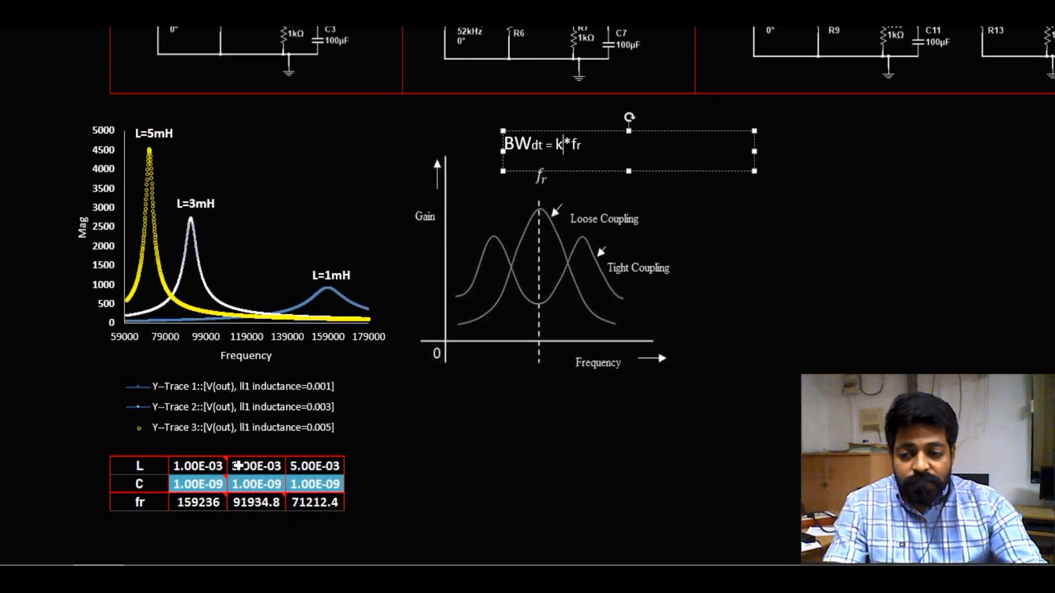
scroll(313, 467, up, 2)
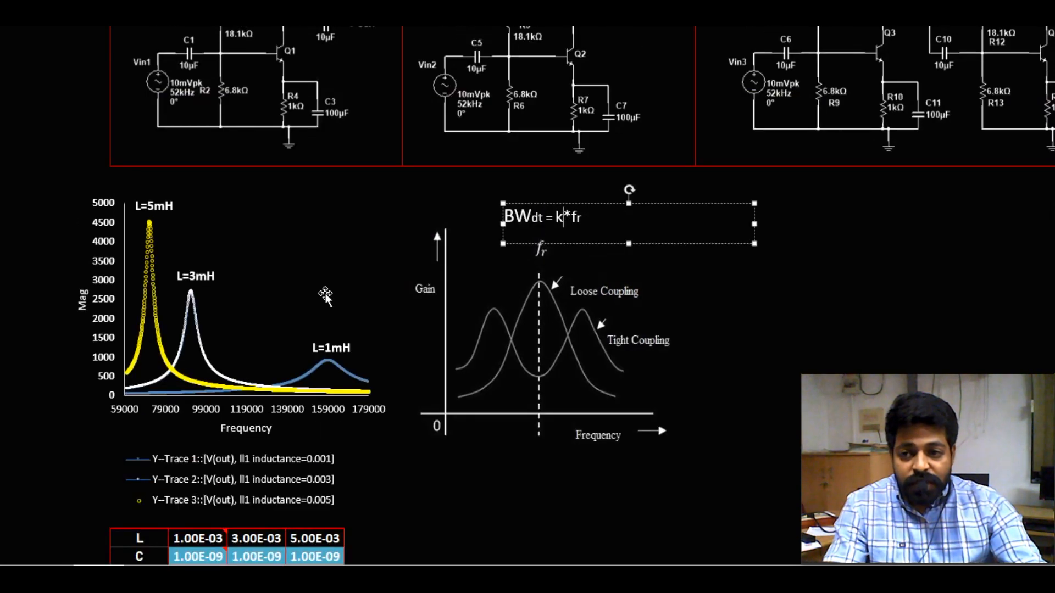
scroll(327, 277, up, 3)
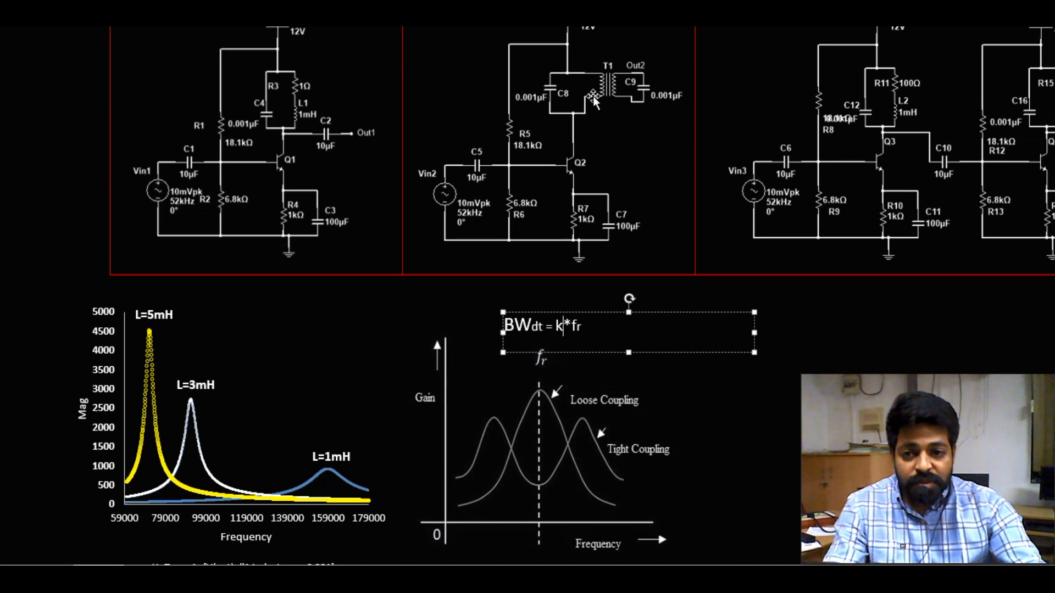
scroll(414, 342, down, 5)
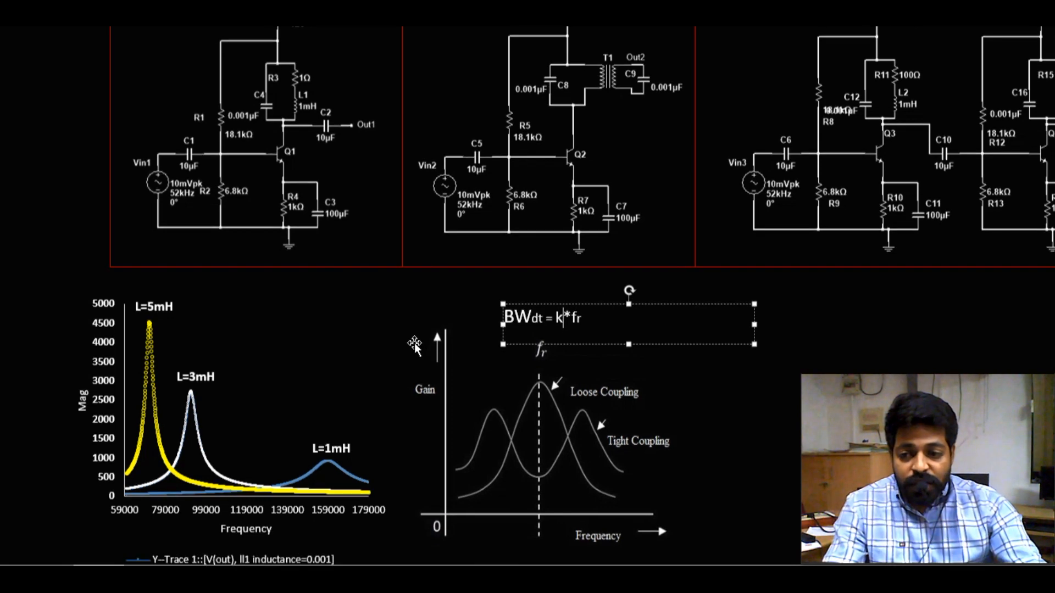
scroll(405, 366, down, 1)
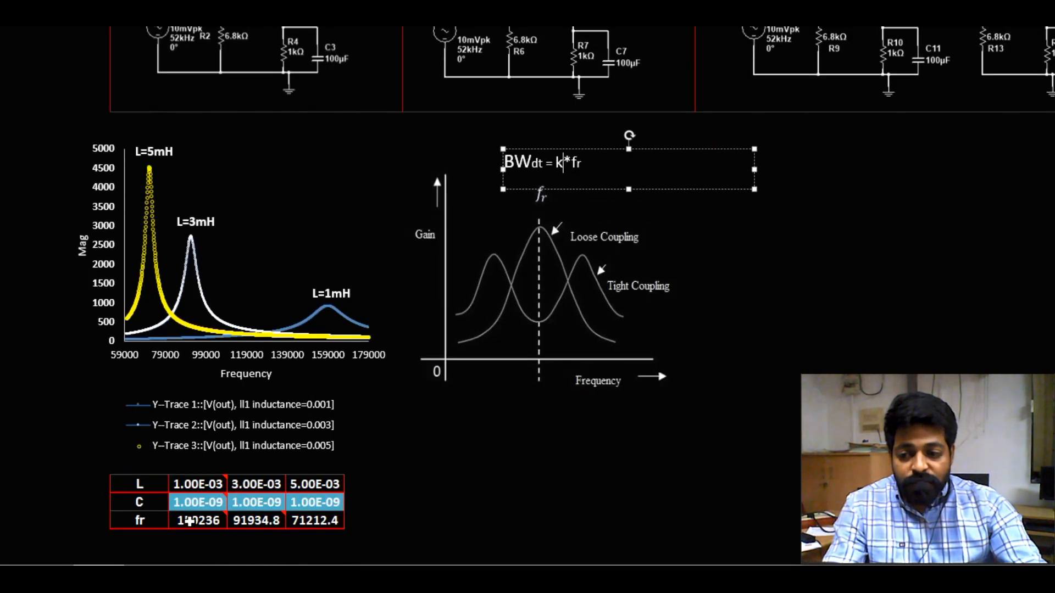
key(alt+Tab)
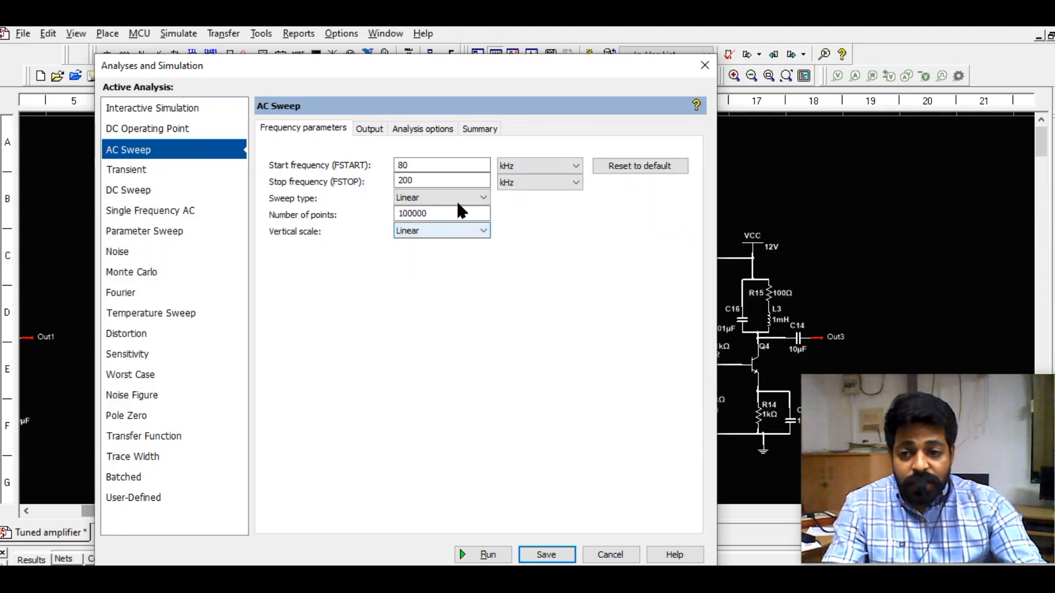
- Run the AC sweep from 80 kHz to 200 kHz with 100000 points for V(out1), V(out2) and V(out3)
click(405, 181)
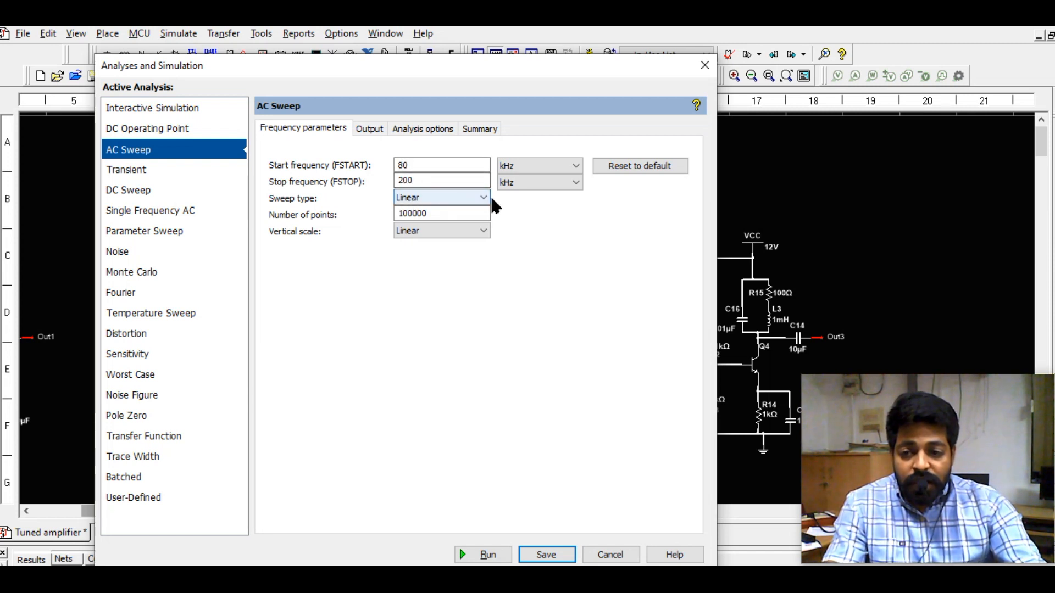
click(397, 215)
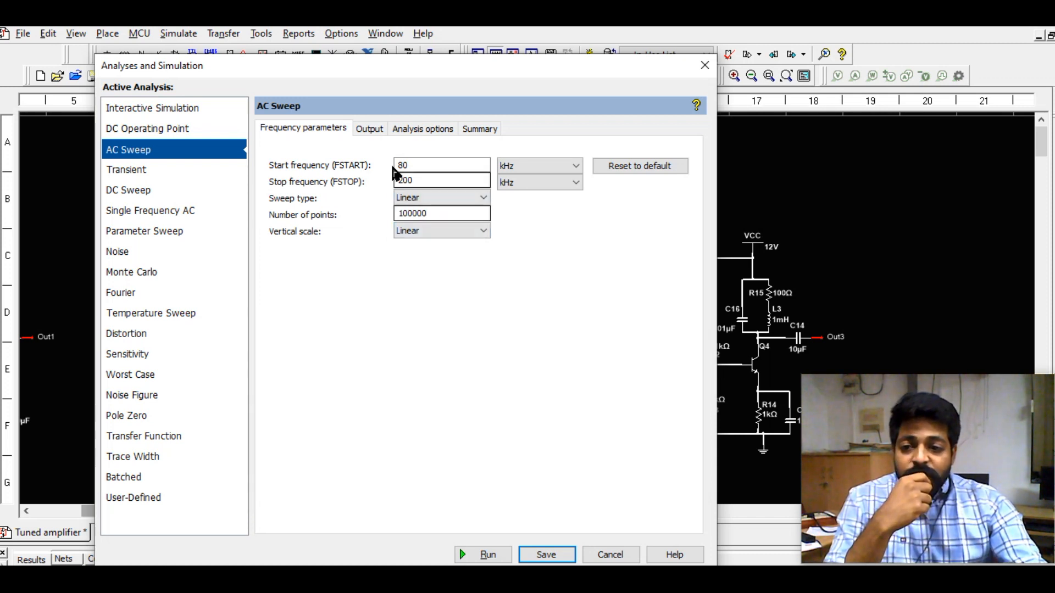
click(373, 131)
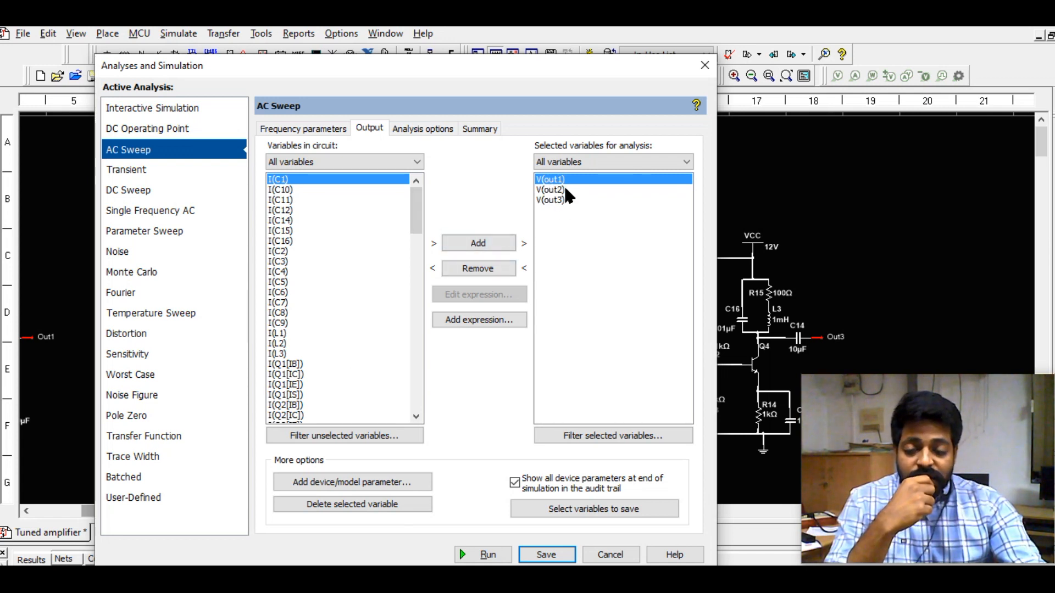
click(483, 555)
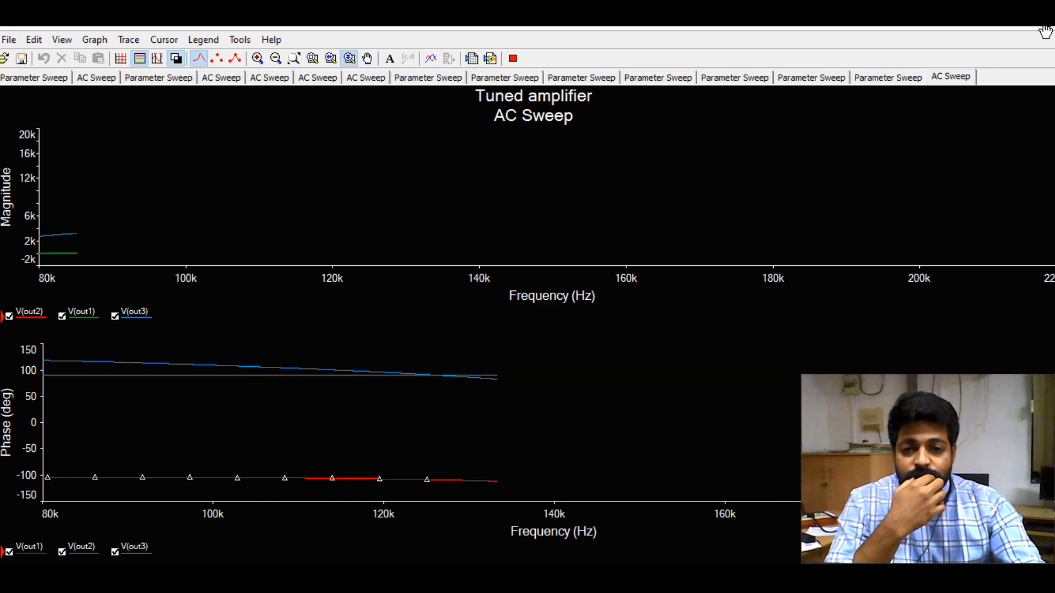
- Close the graph and set resistor R3 in the single tuned amplifier to 10 Ω
click(1053, 28)
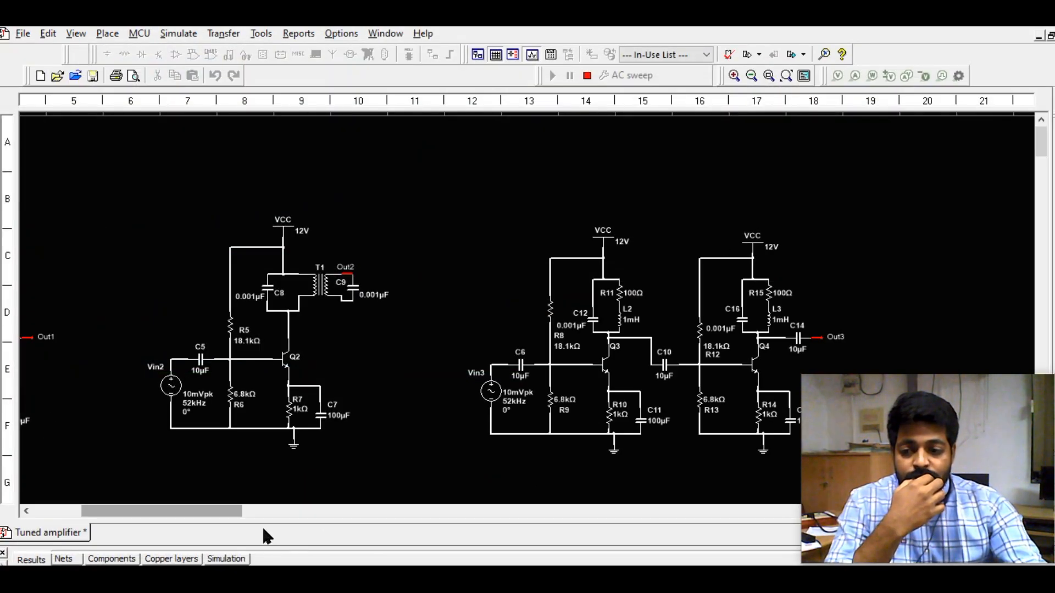
drag(213, 510, 81, 513)
click(284, 291)
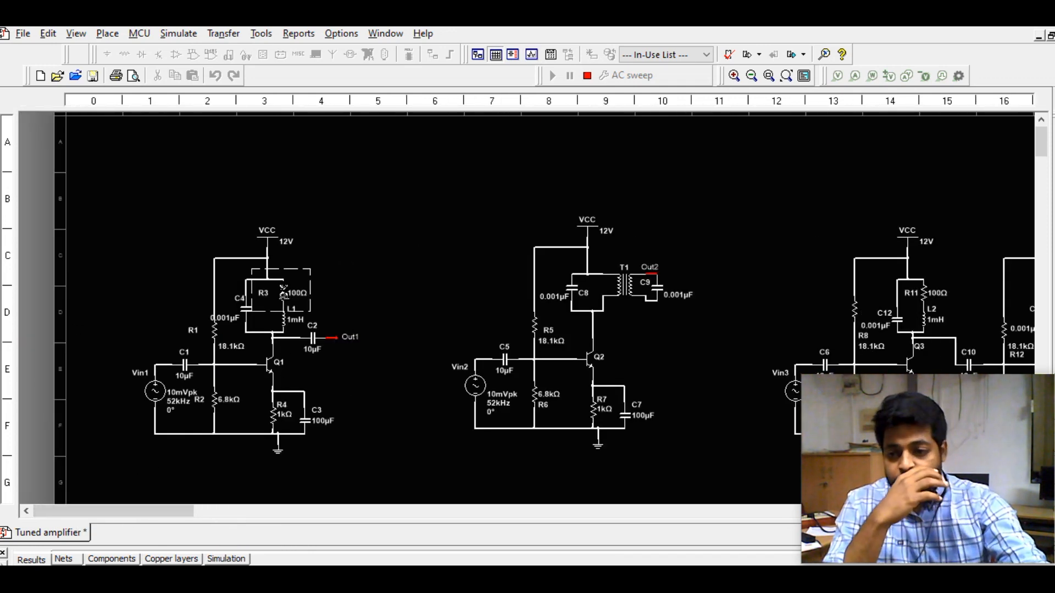
double_click(284, 291)
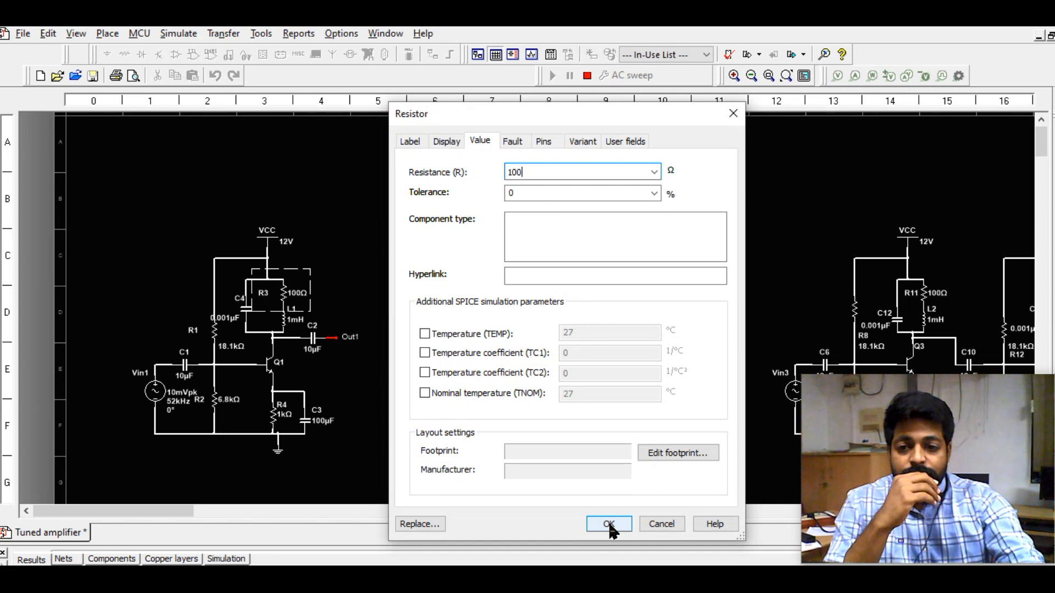
click(609, 524)
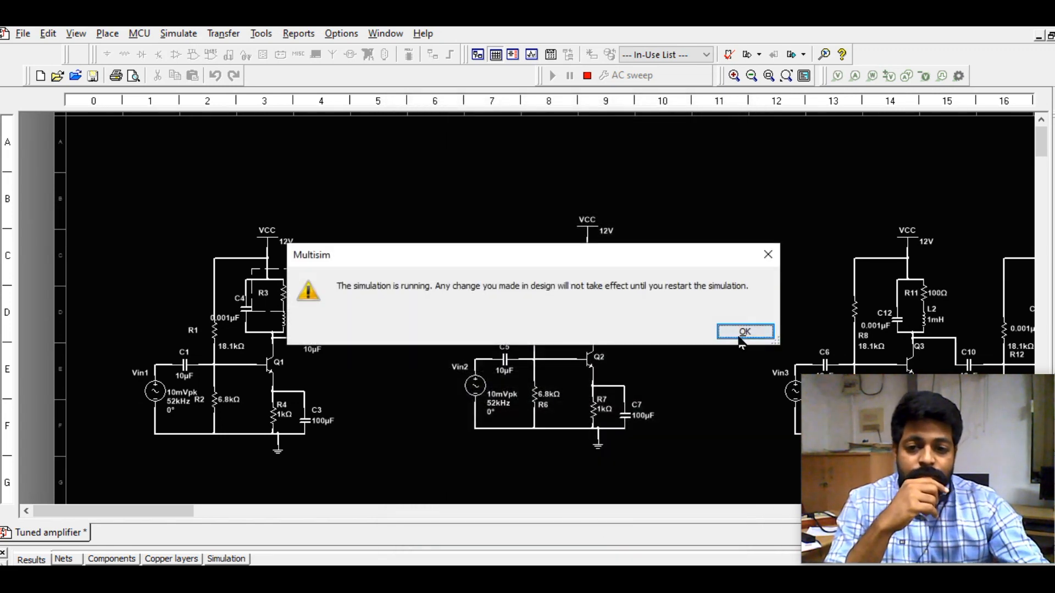
click(742, 333)
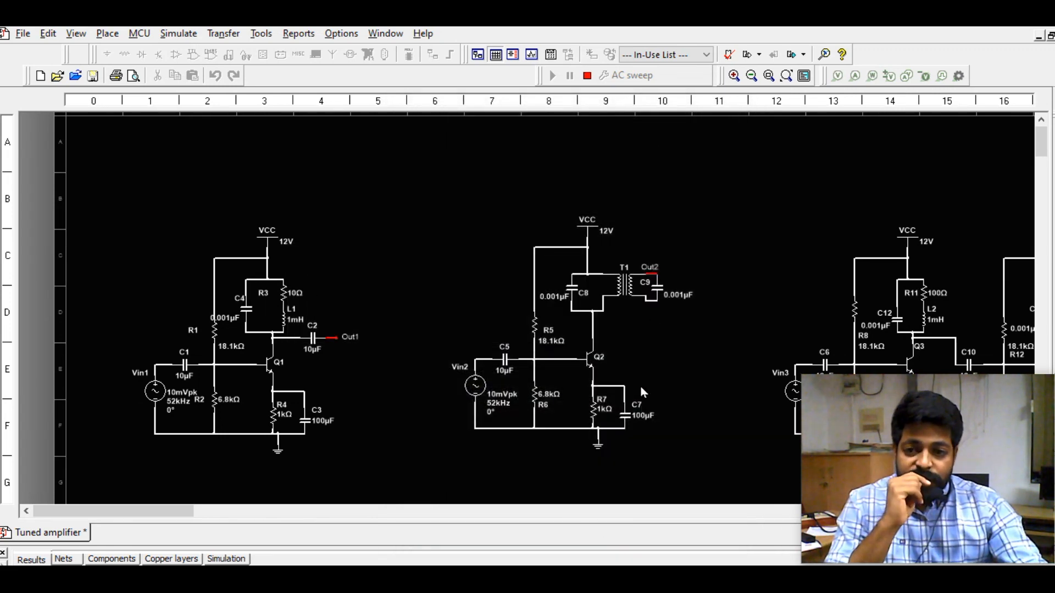
- Stop the running simulation and rerun the AC sweep from 80 kHz to 200 kHz for V(out1), V(out2) and V(out3)
click(586, 76)
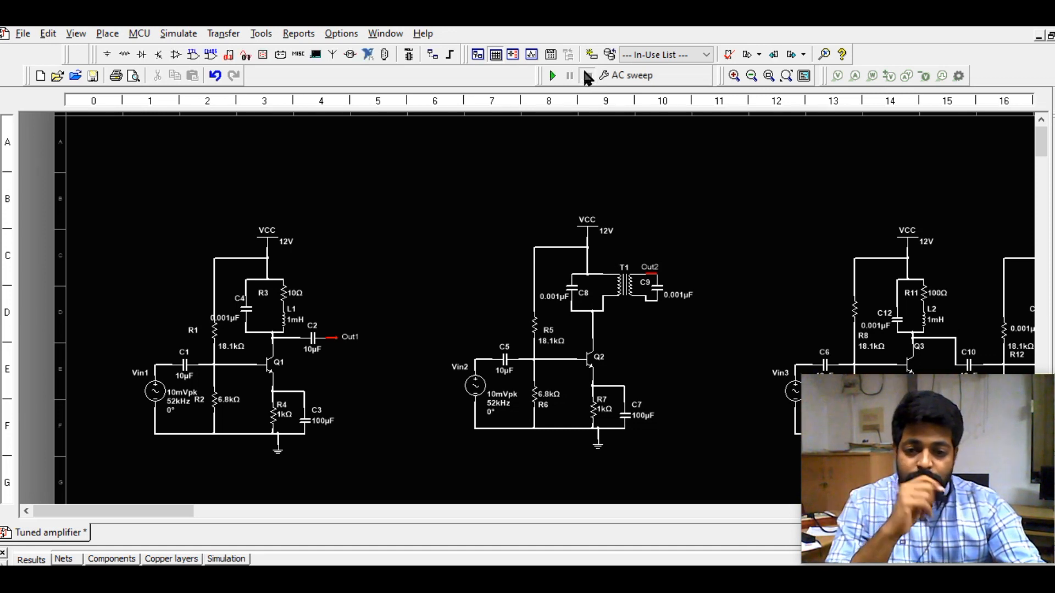
click(605, 73)
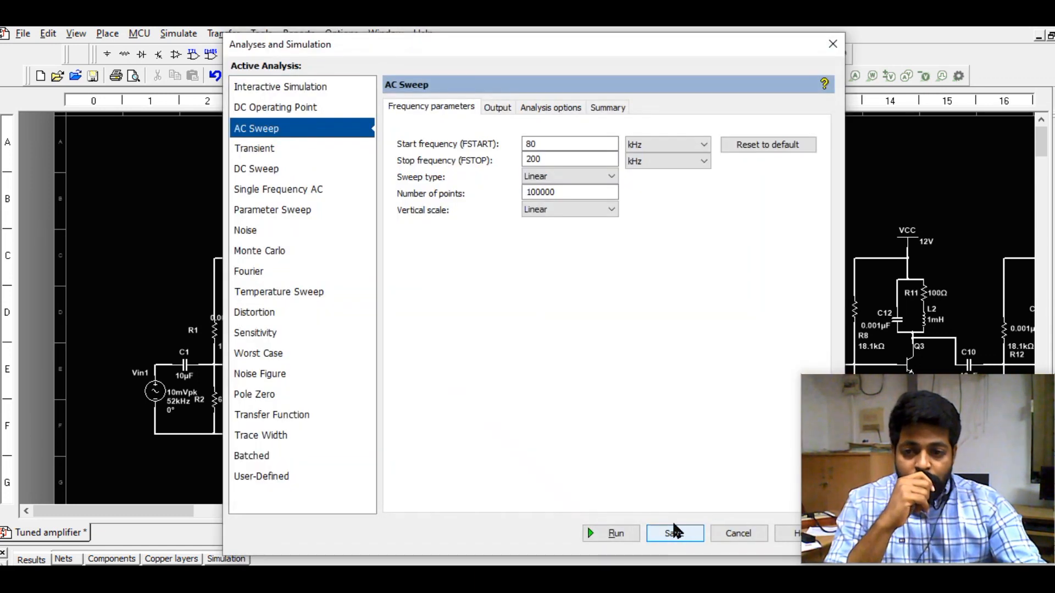
click(491, 107)
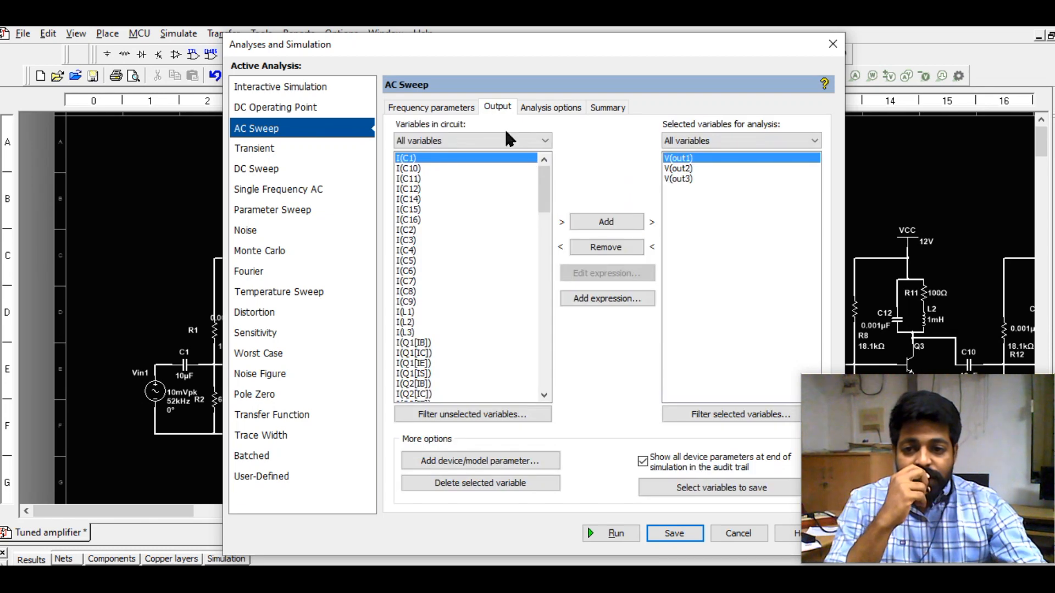
click(621, 536)
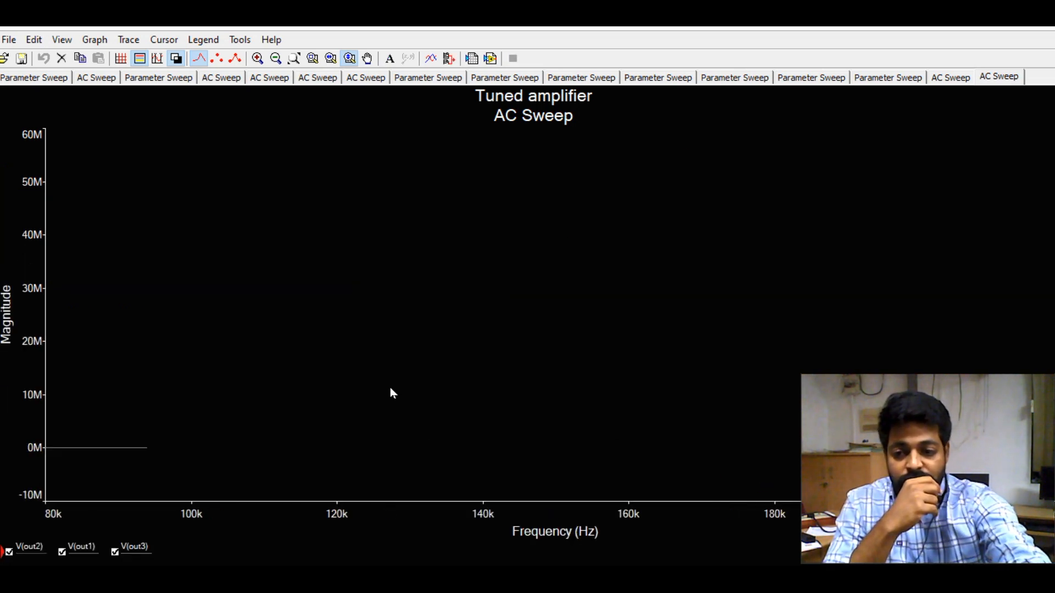
- Set the left magnitude axis of the AC sweep graph to a decibel scale
drag(845, 418, 893, 547)
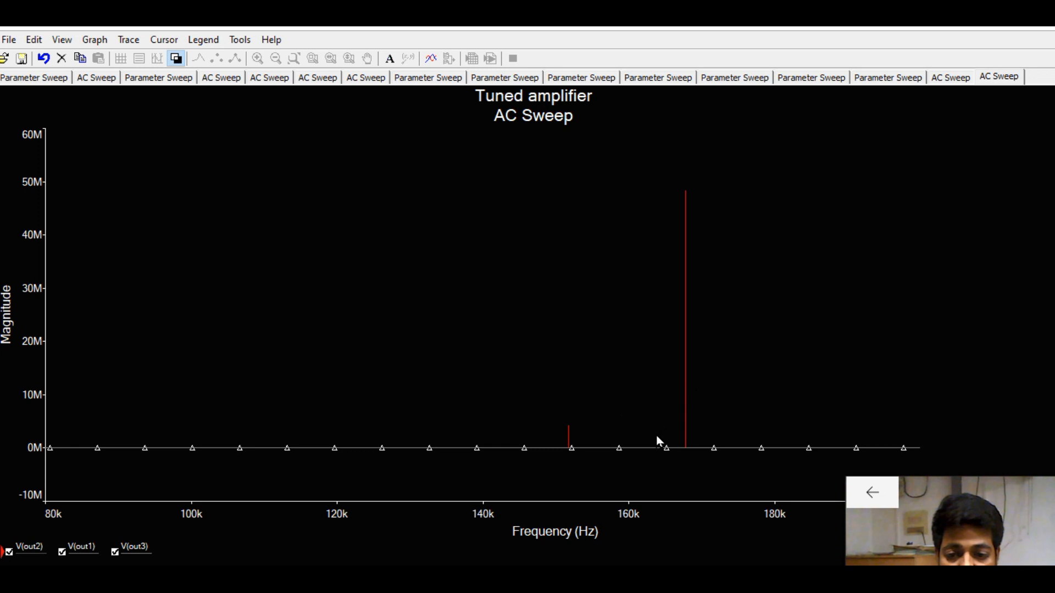
drag(920, 521, 897, 319)
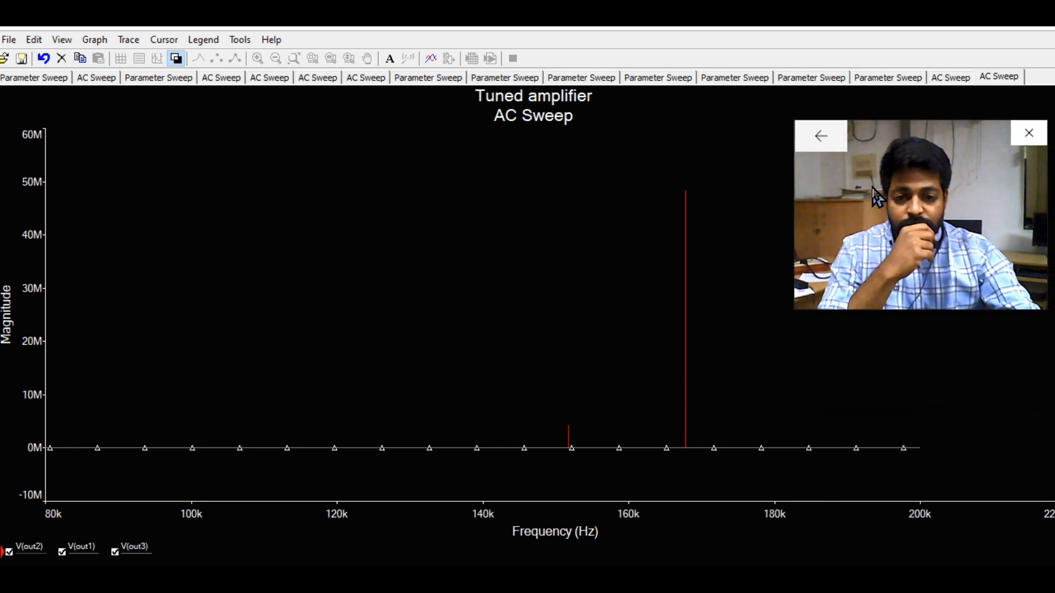
click(30, 238)
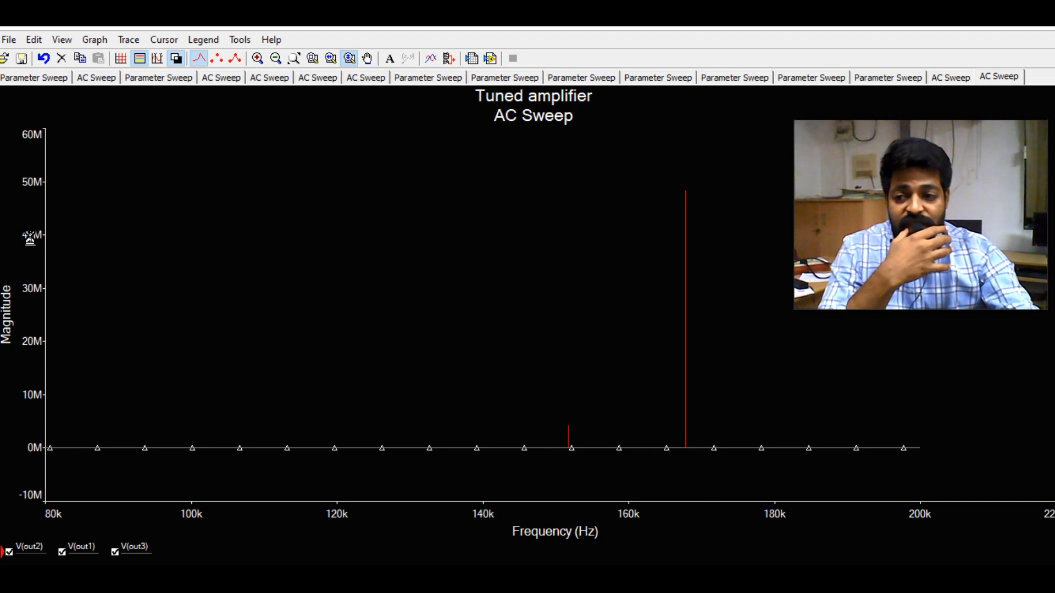
double_click(34, 266)
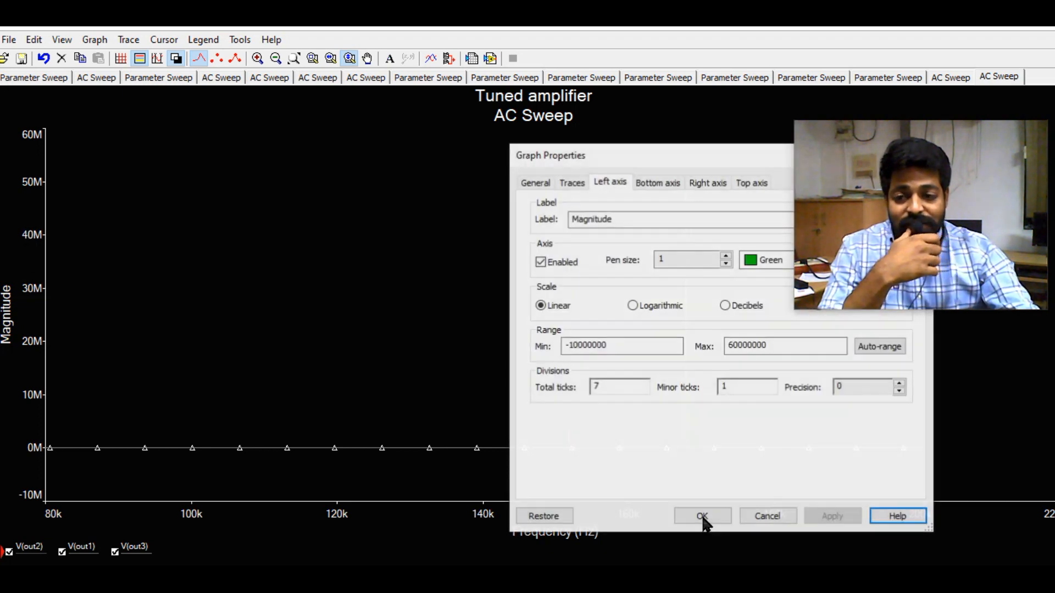
drag(708, 159, 486, 171)
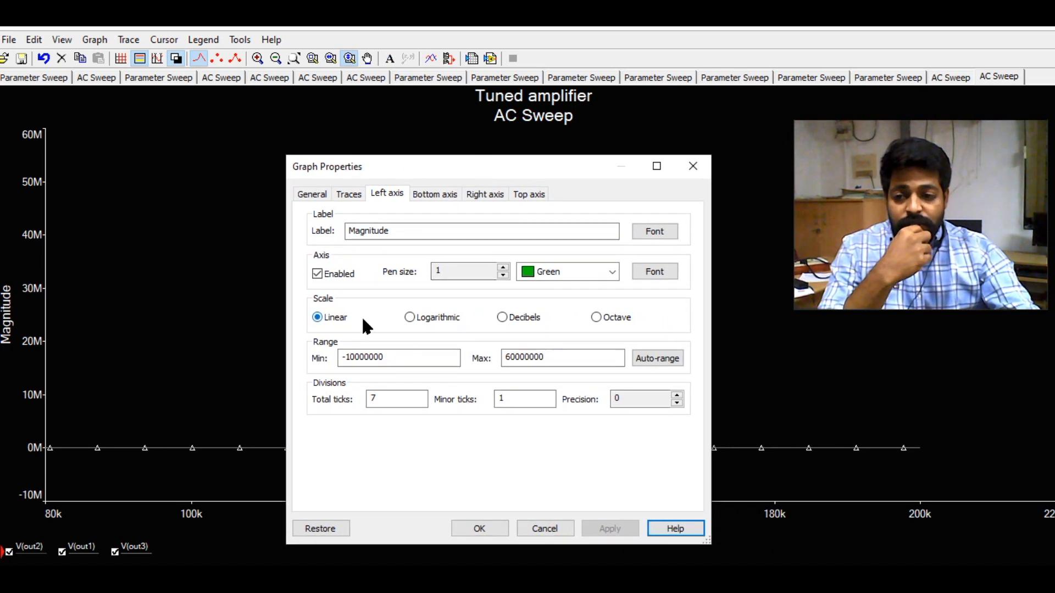
click(502, 318)
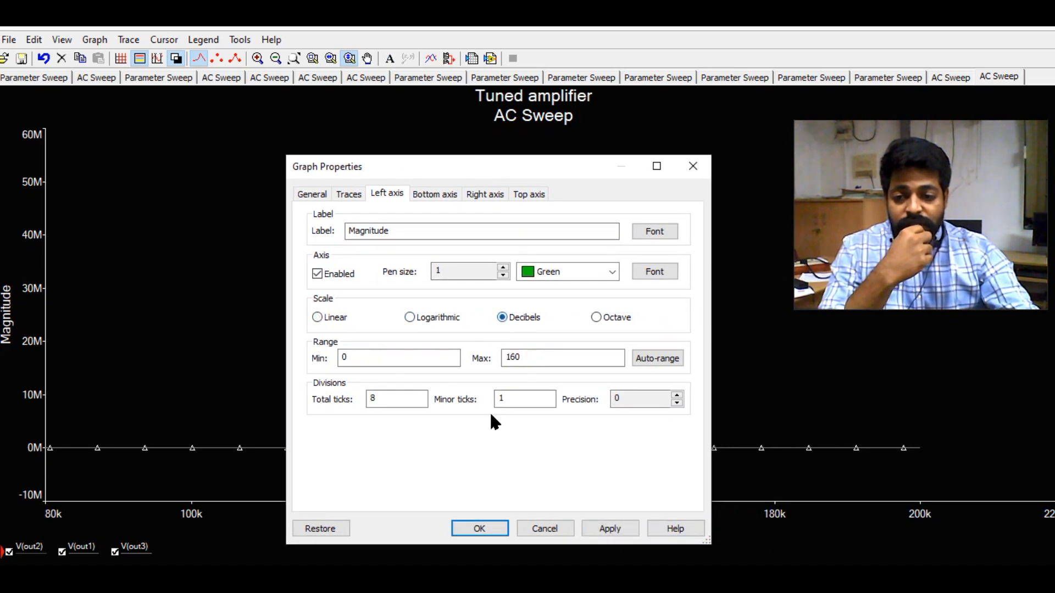
click(479, 529)
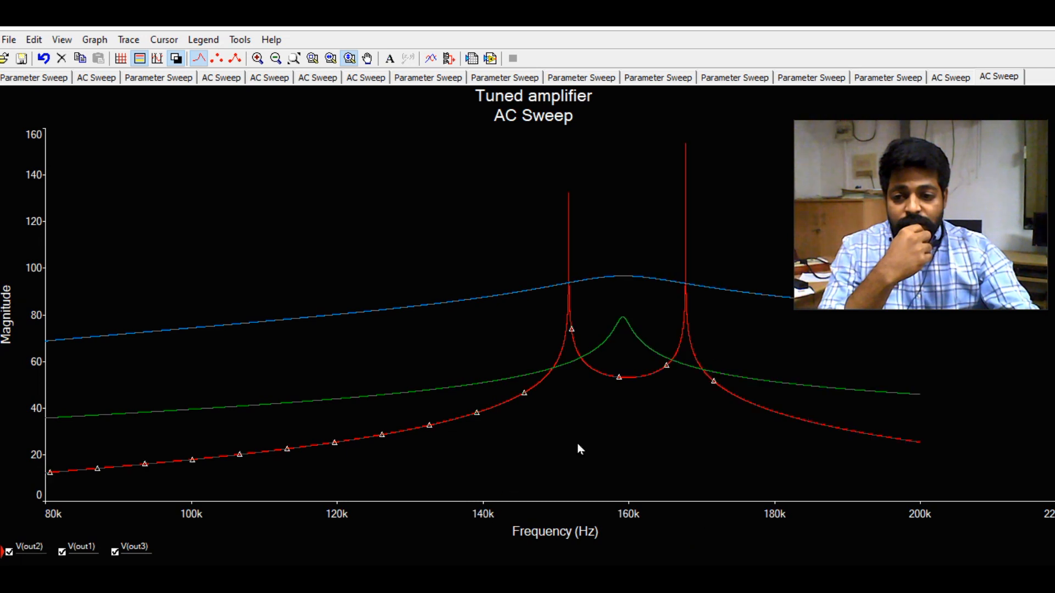
- Close the AC sweep graph and switch to Excel to review the amplifier schematics and coupling curves
drag(925, 190, 988, 464)
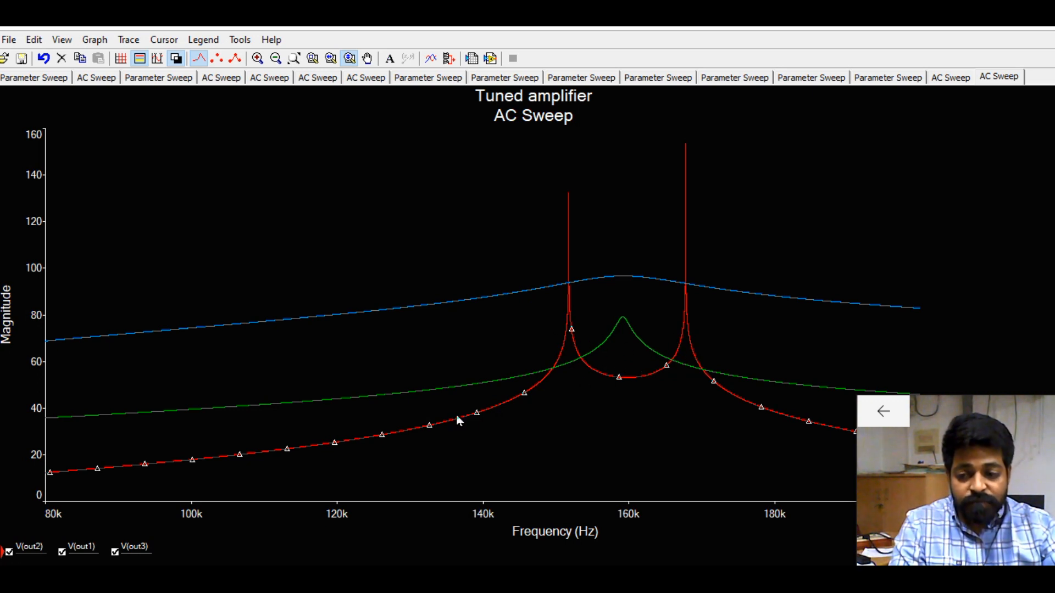
click(1044, 29)
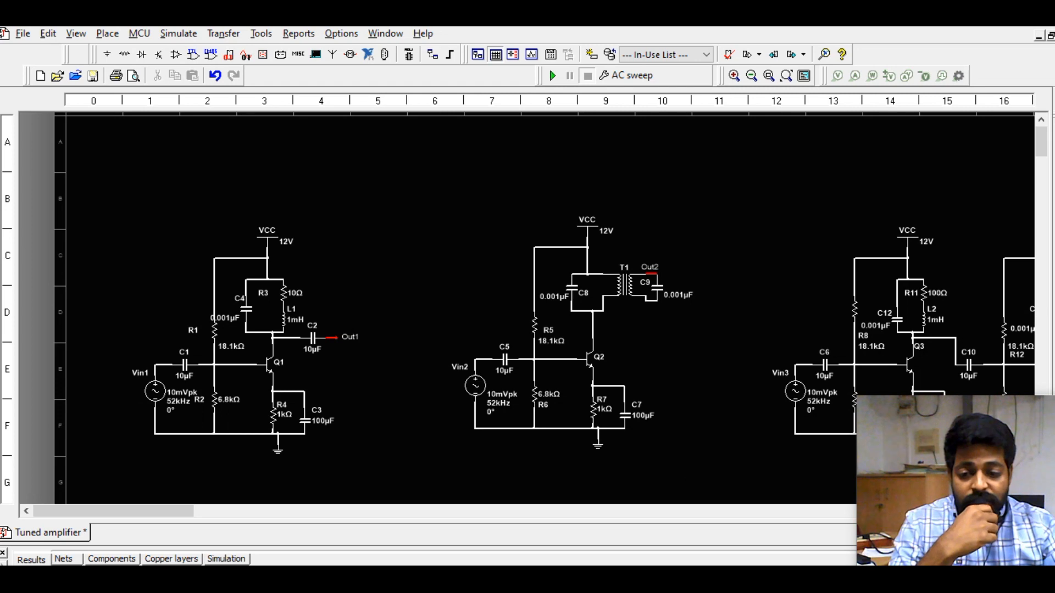
click(543, 554)
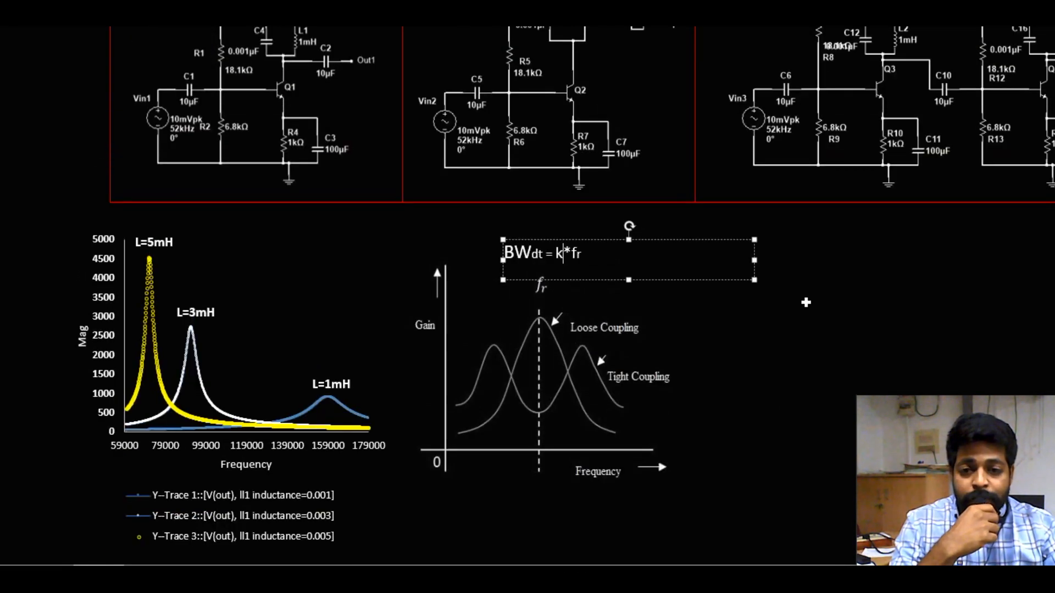
scroll(806, 302, up, 1)
mouse_move(621, 577)
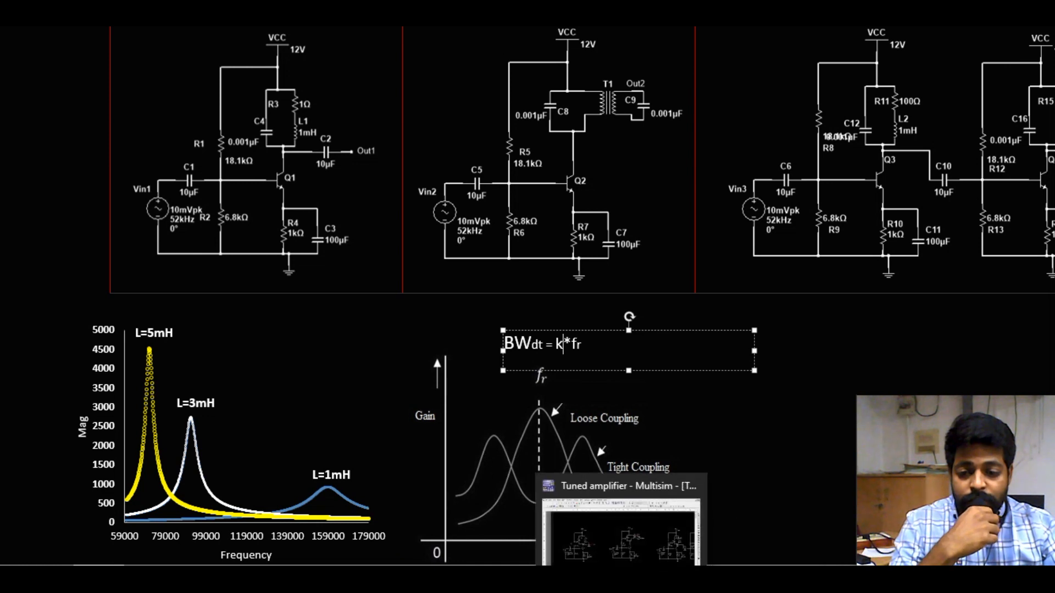
click(654, 578)
click(721, 453)
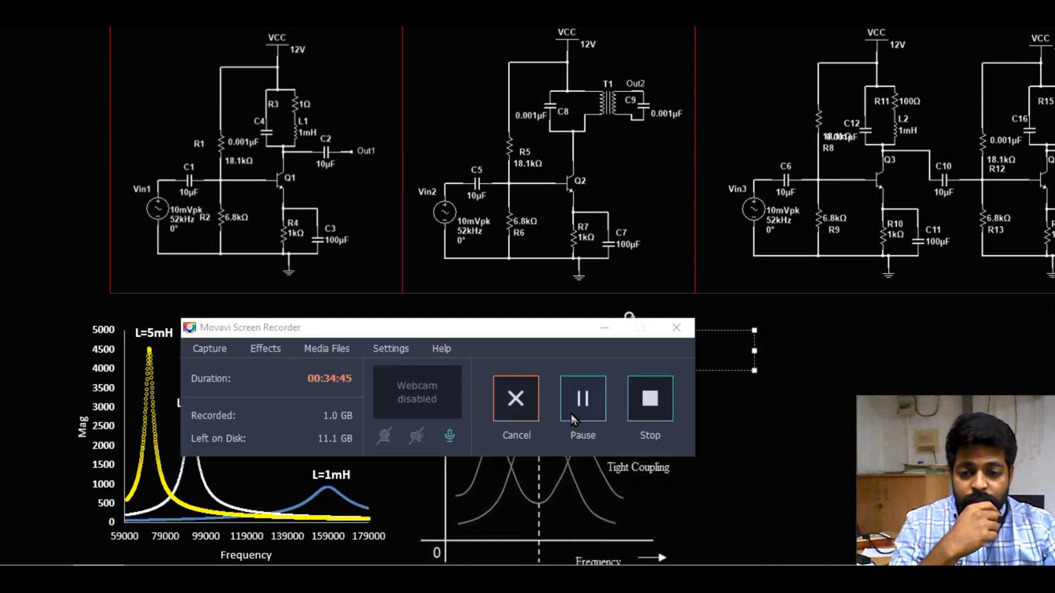